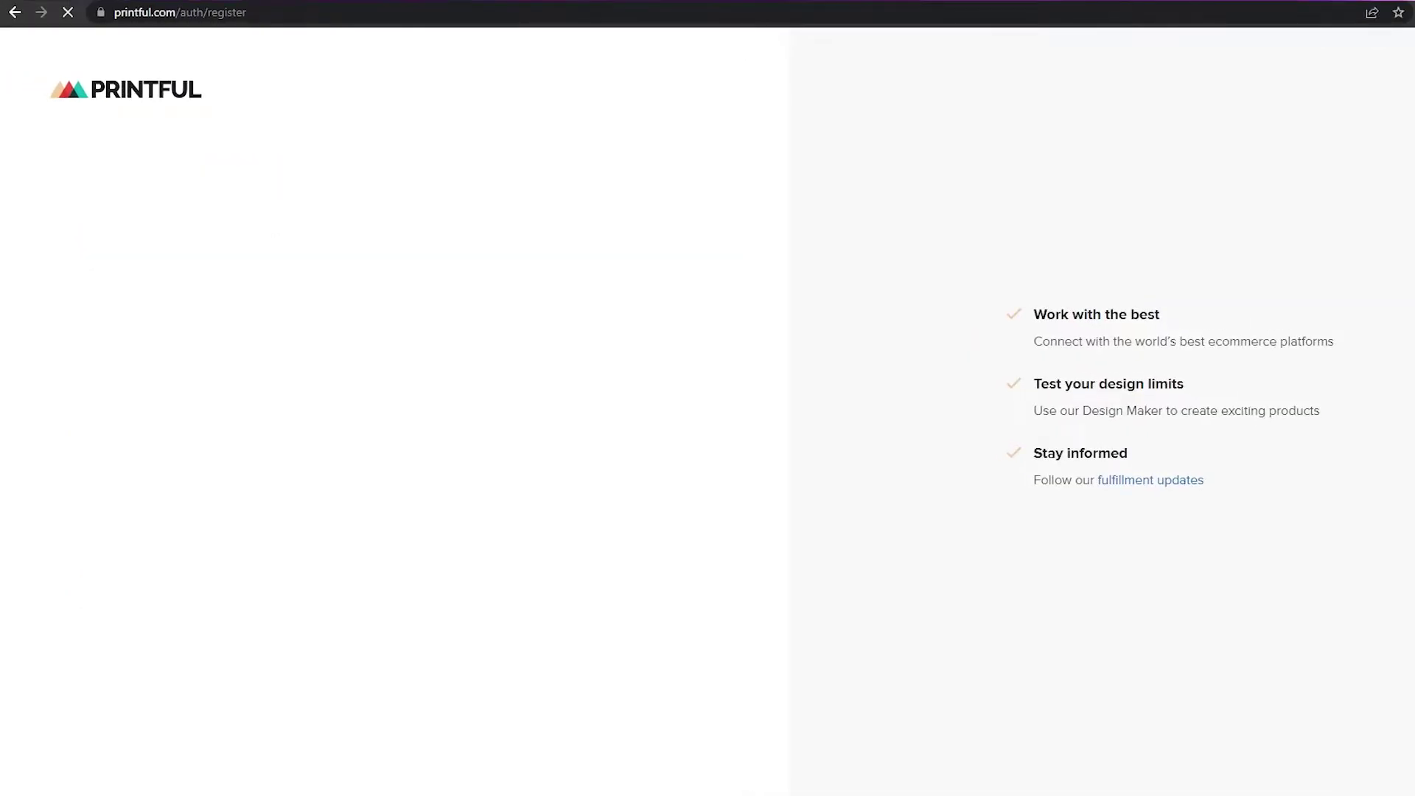
# Step: Open the Temp Mail site in a new browser tab and copy the temporary email address
pyautogui.hotkey('ctrl', 't')
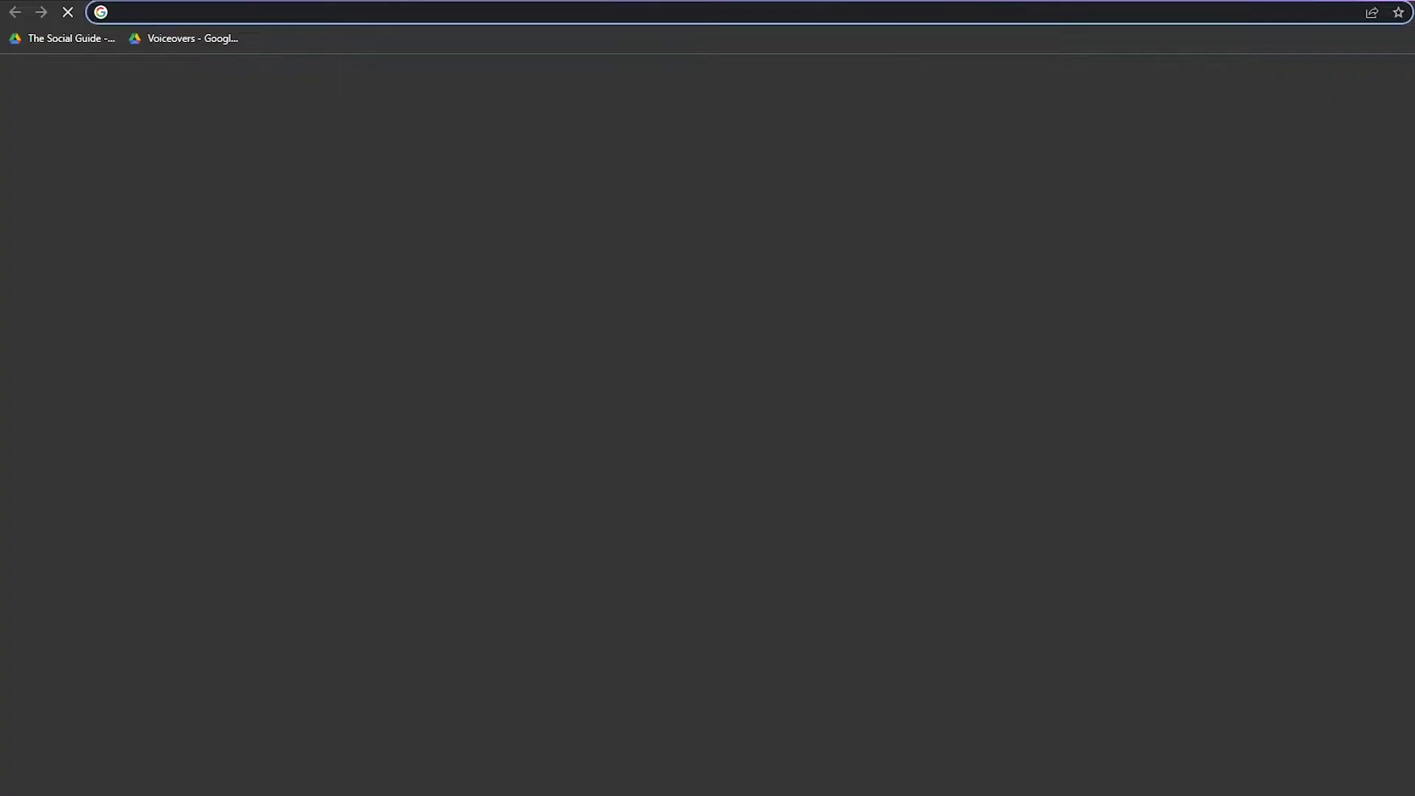
pyautogui.write('temp mail')
pyautogui.click(858, 174)
pyautogui.hotkey('ctrl', 'c')
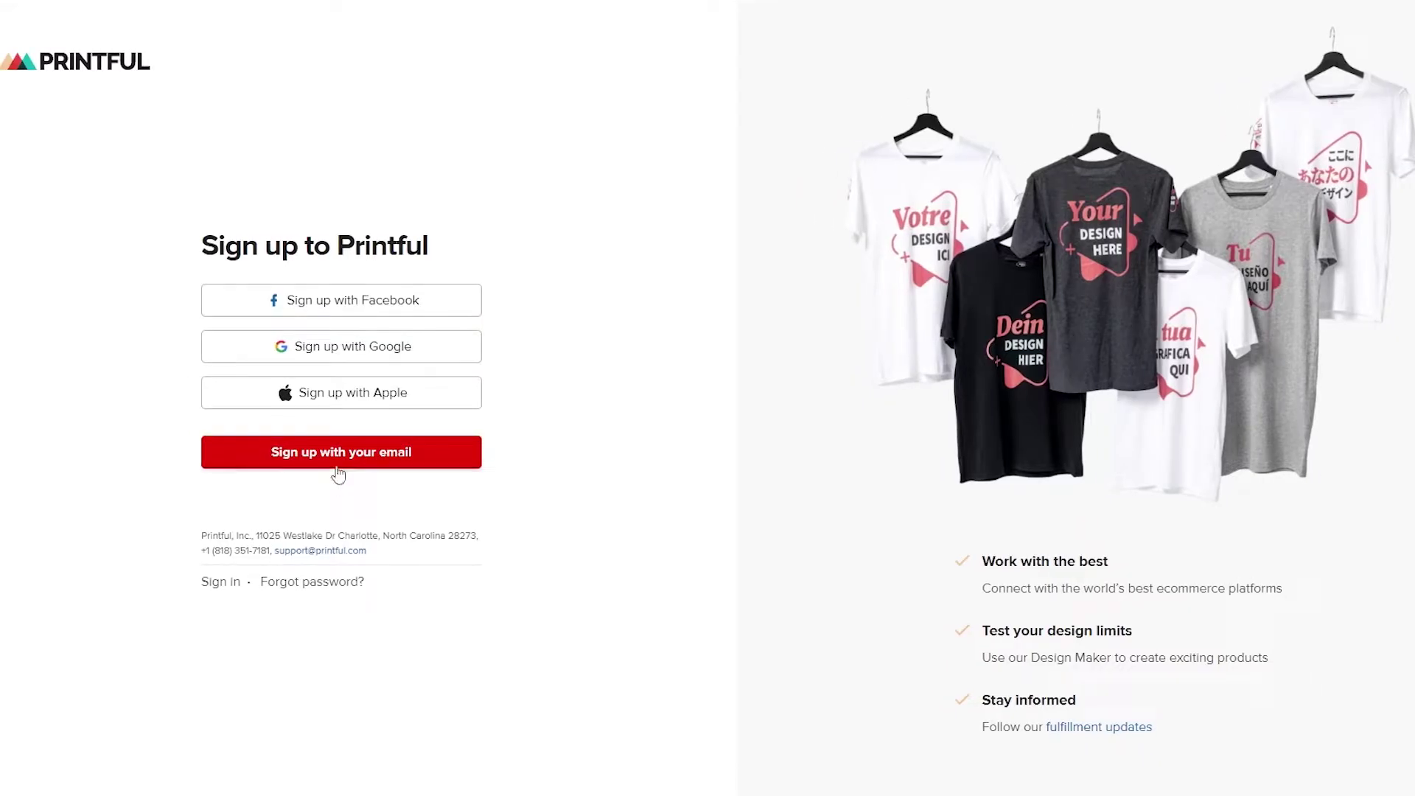
# Step: Sign up for Printful by email with the full name, copied temporary email and account password, agreeing to the terms
pyautogui.click(336, 466)
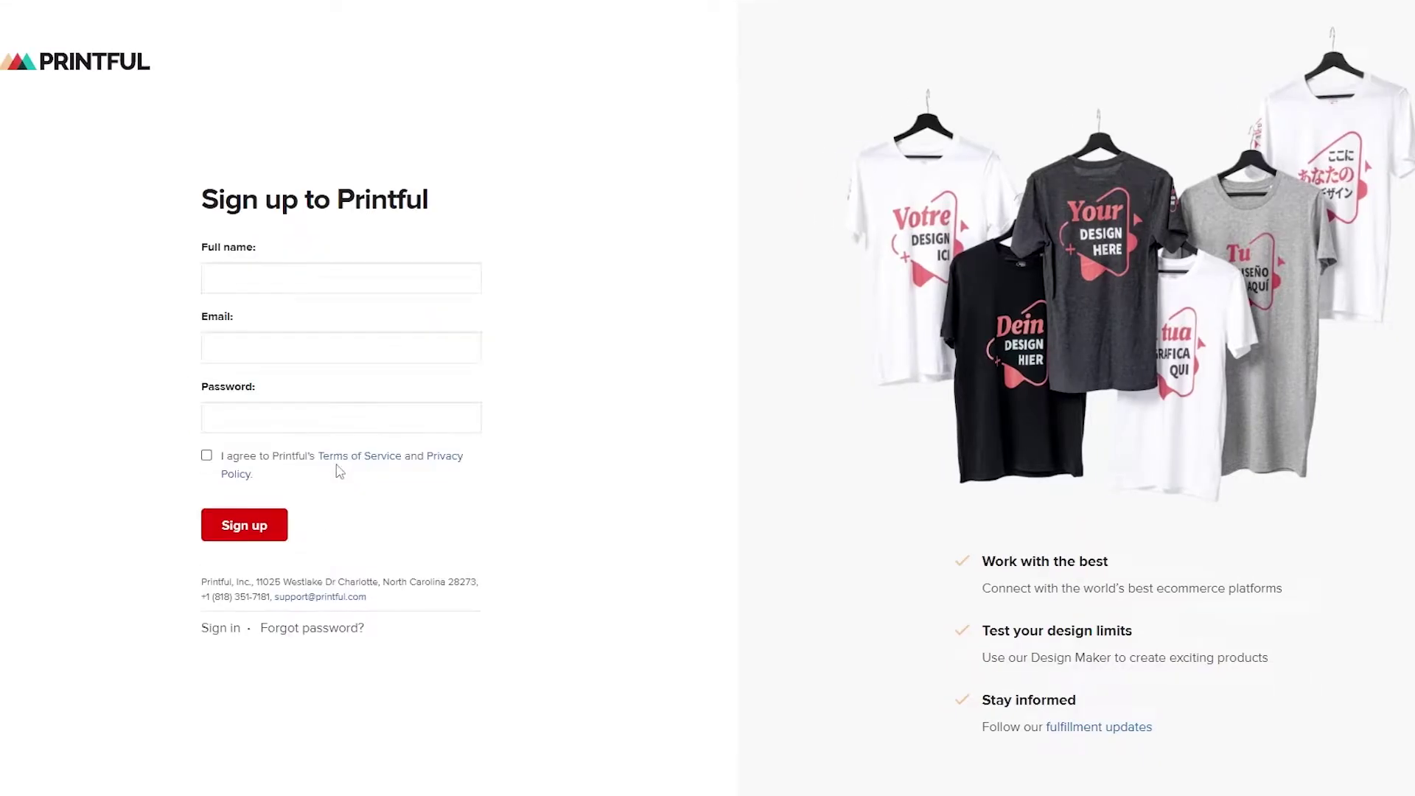
pyautogui.click(271, 278)
pyautogui.write('John Marston')
pyautogui.click(290, 343)
pyautogui.hotkey('ctrl', 'v')
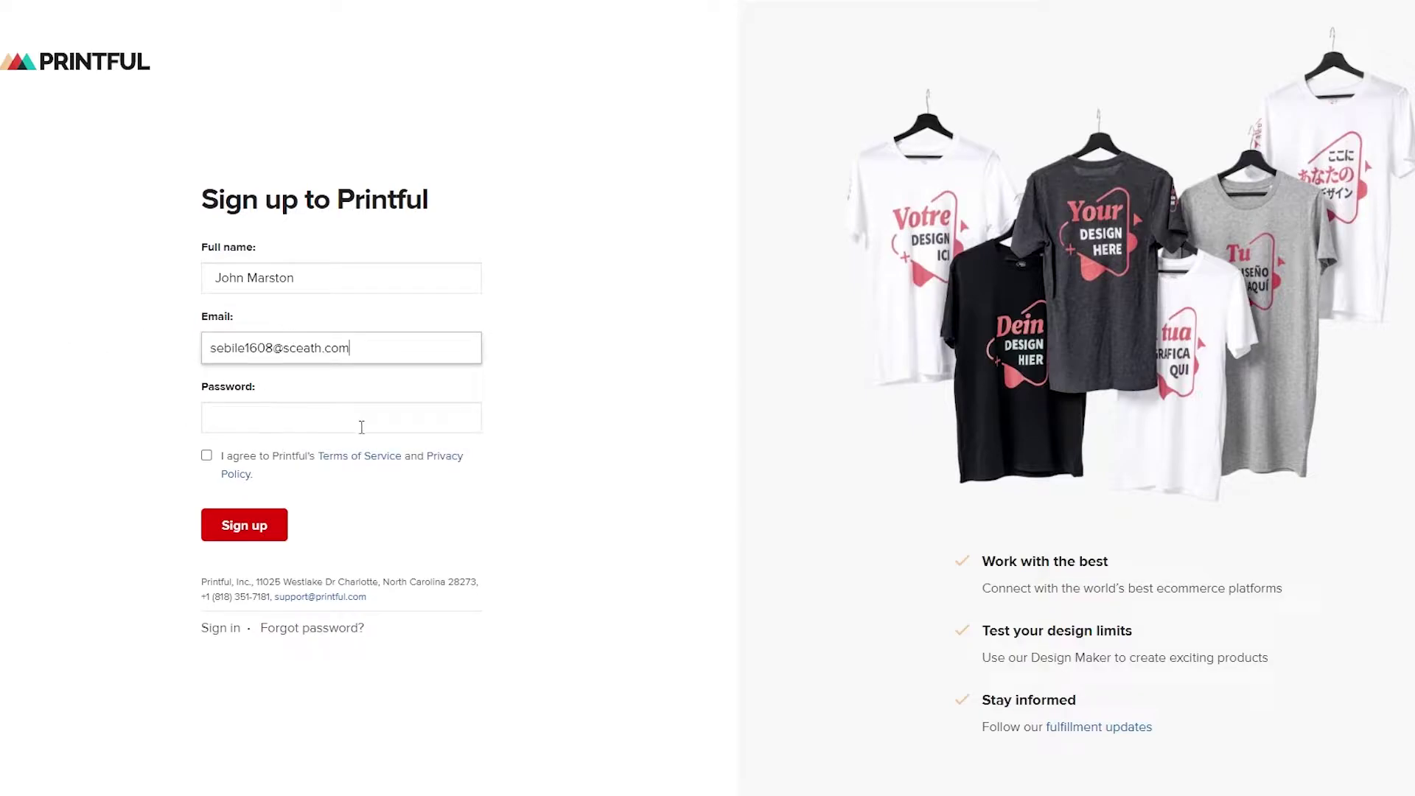
pyautogui.click(207, 456)
pyautogui.click(244, 526)
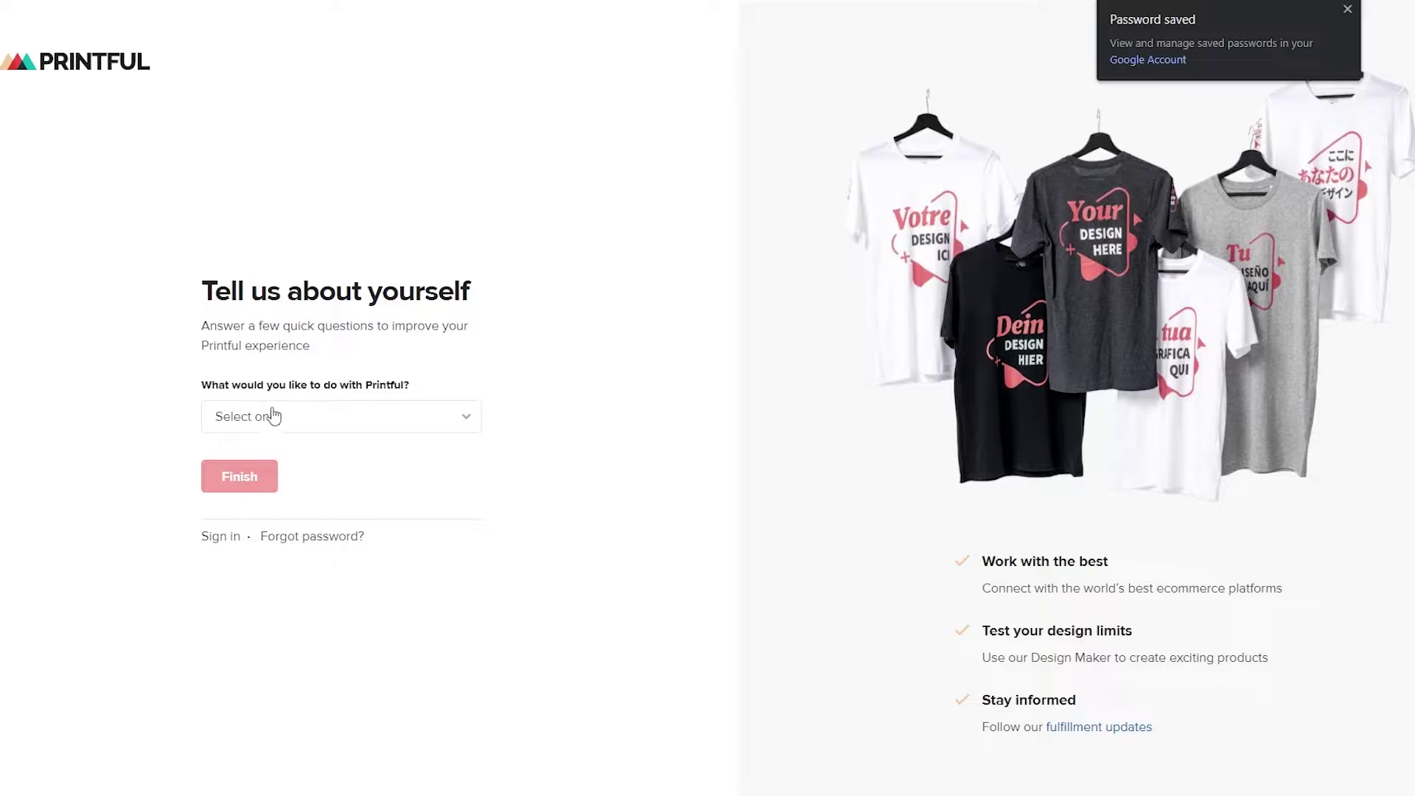
# Step: Answer the onboarding question with "Use warehousing services to sell my own items" and finish the questionnaire
pyautogui.click(286, 417)
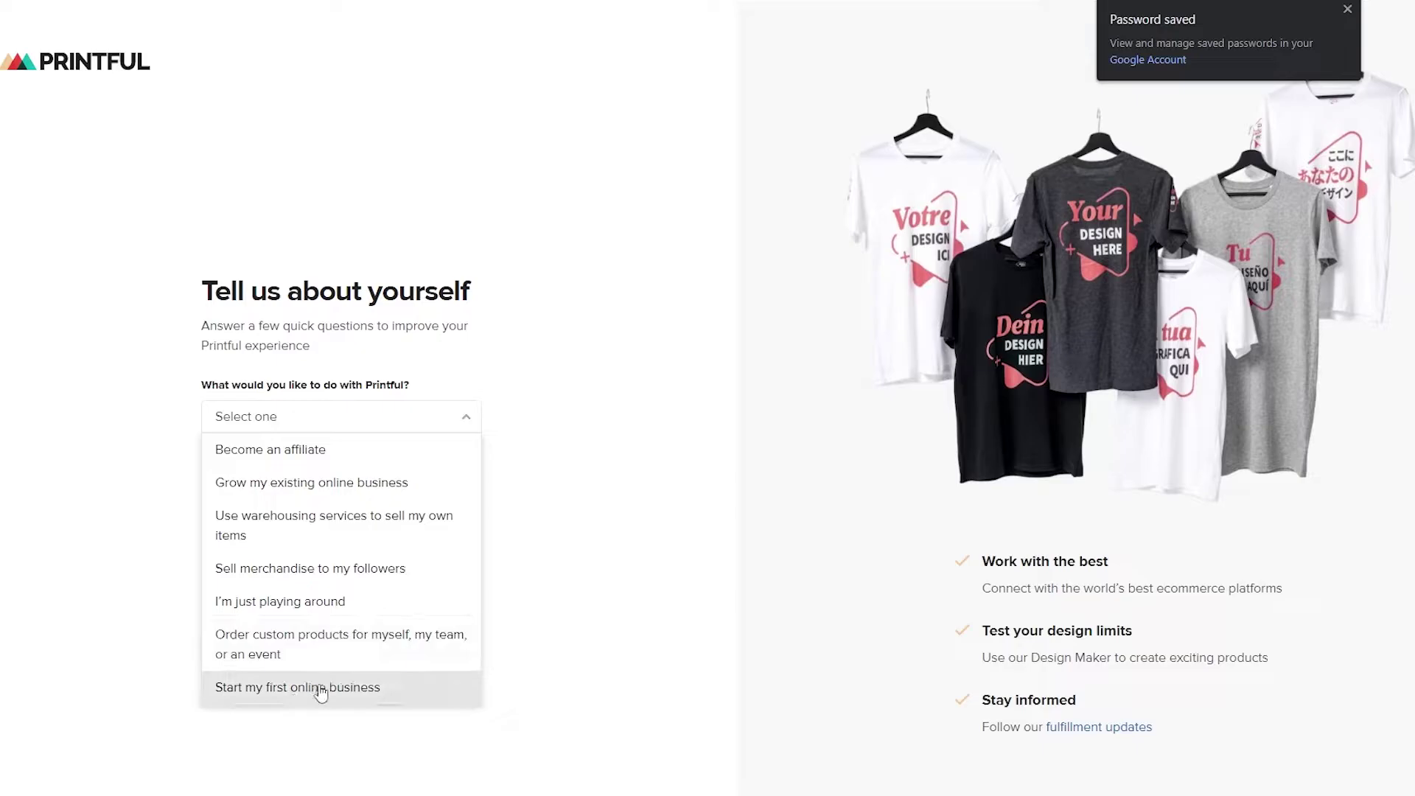
pyautogui.click(292, 553)
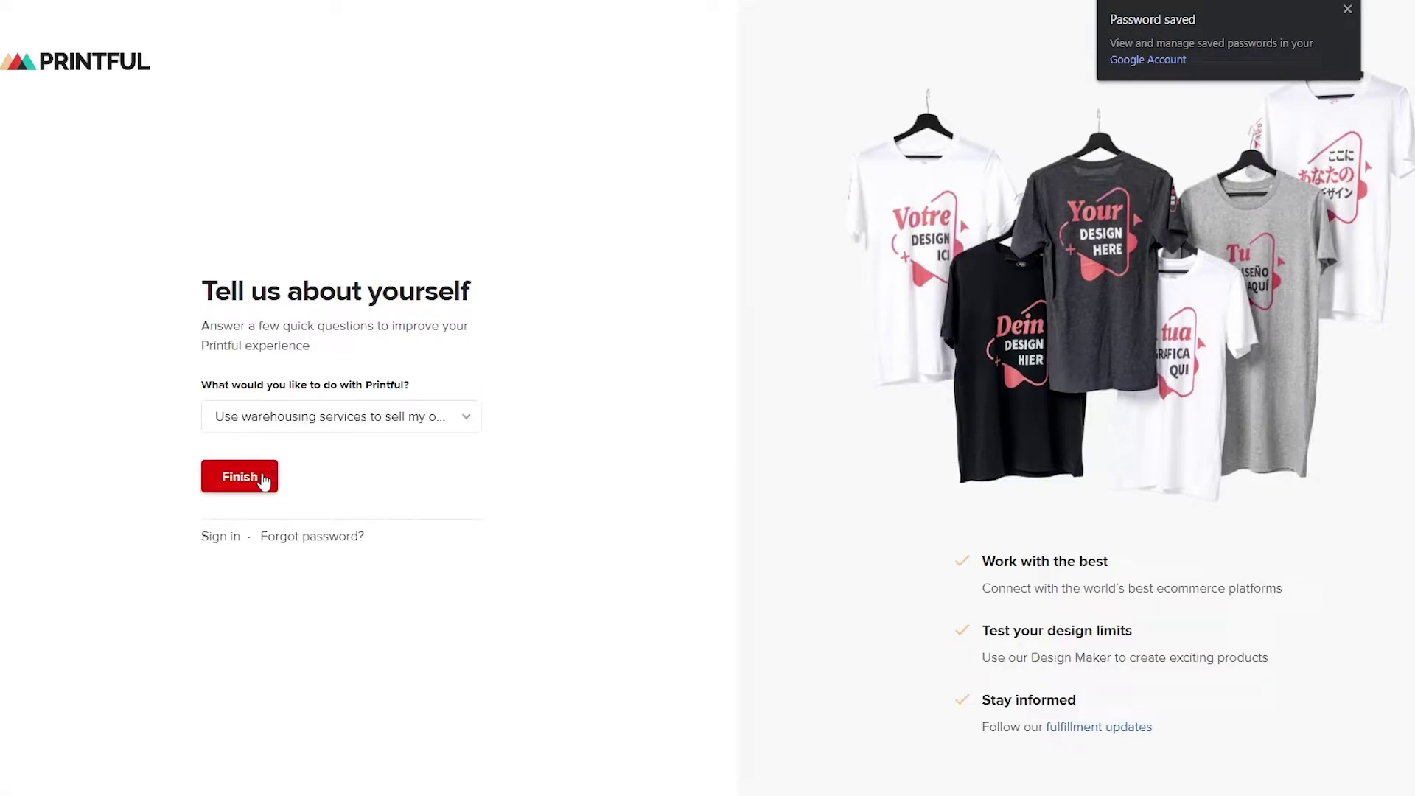
pyautogui.click(256, 484)
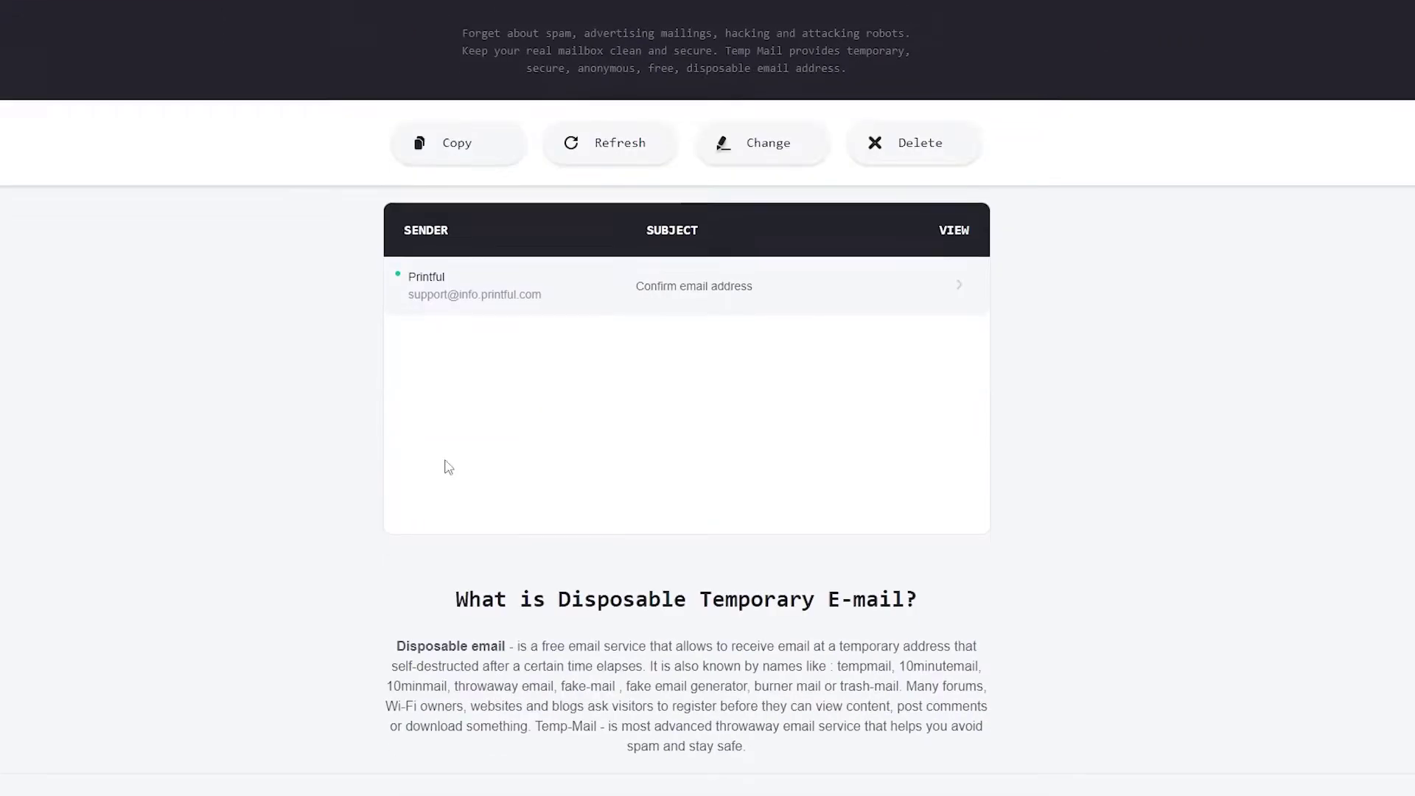
# Step: Open Printful's "Confirm email address" message in the temporary inbox and confirm the email address
pyautogui.click(464, 298)
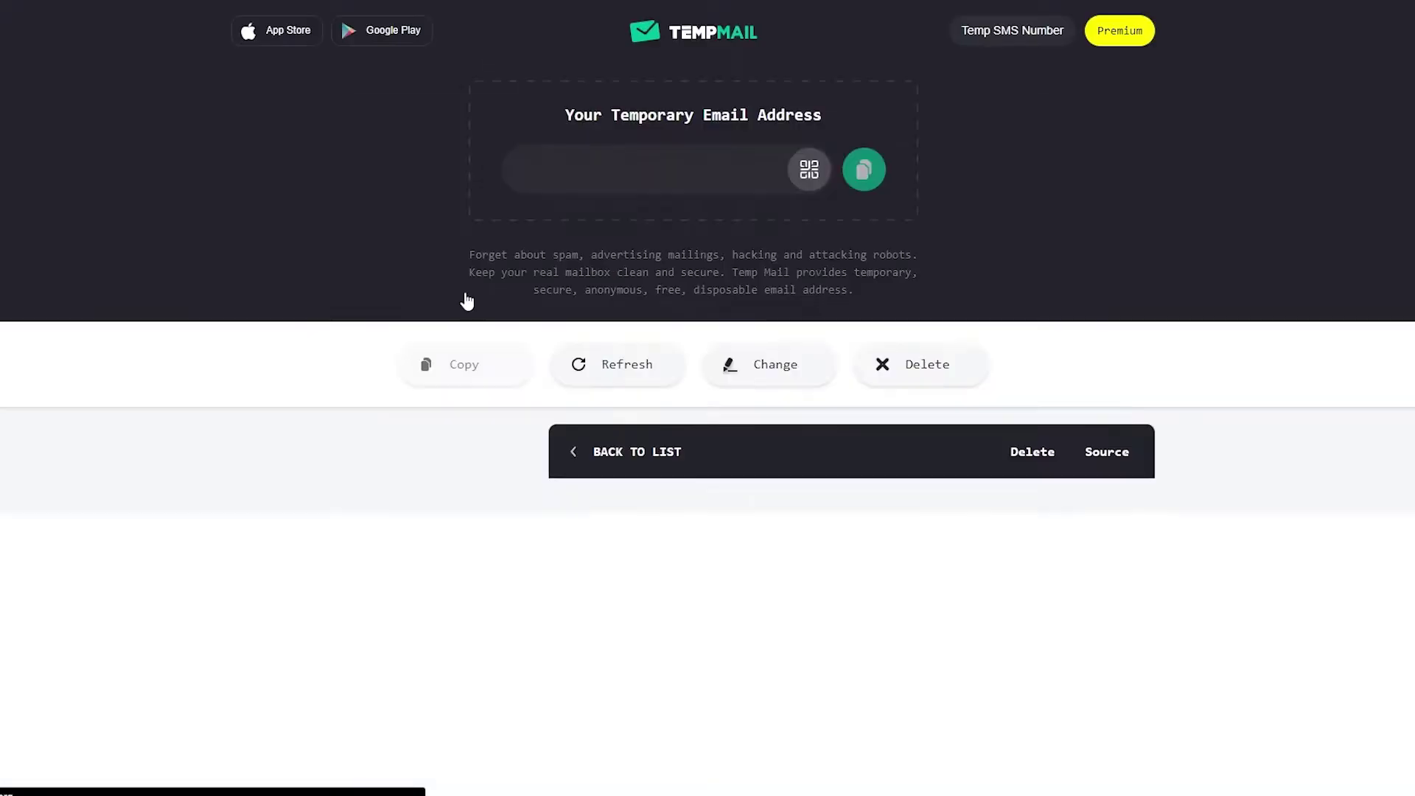
pyautogui.scroll(-6, 516, 346)
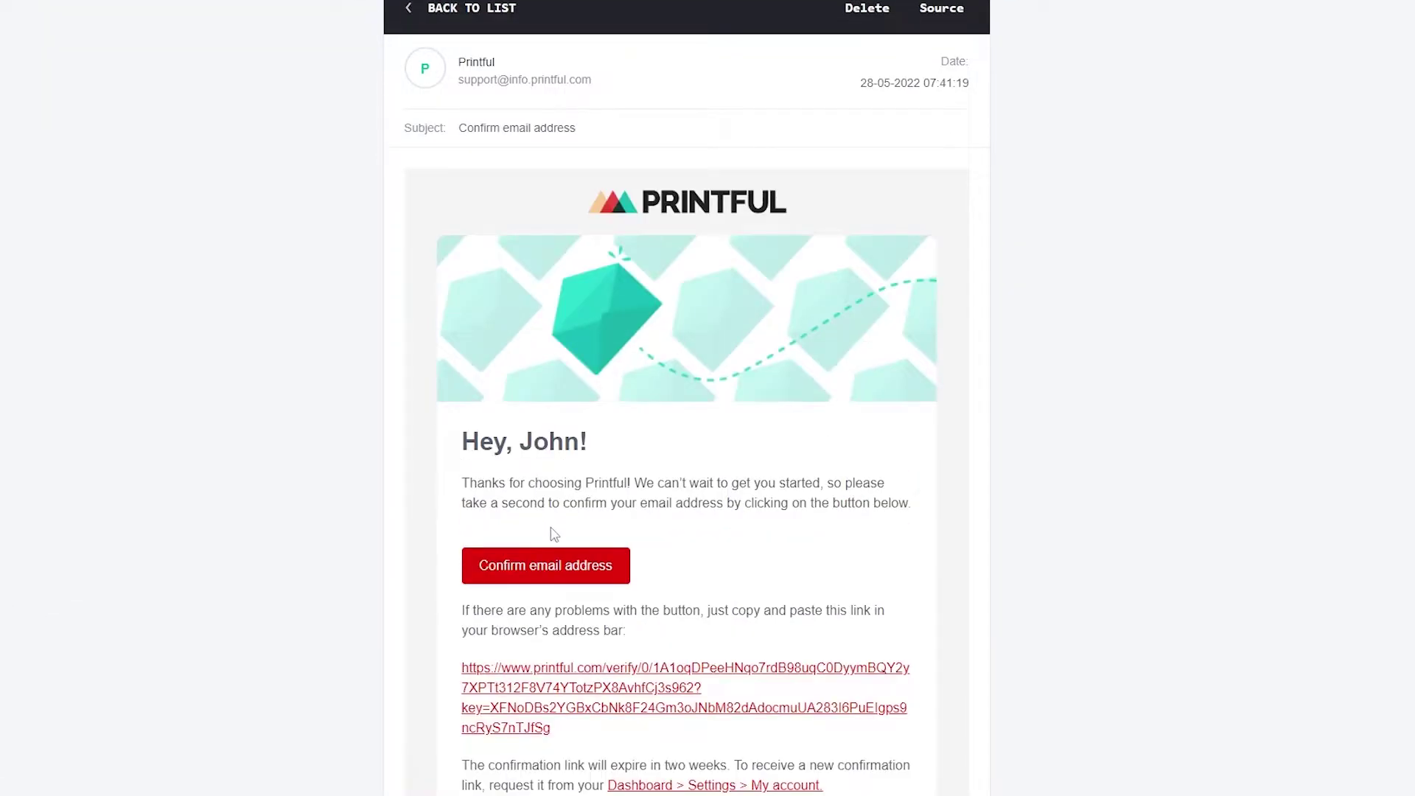
pyautogui.click(558, 575)
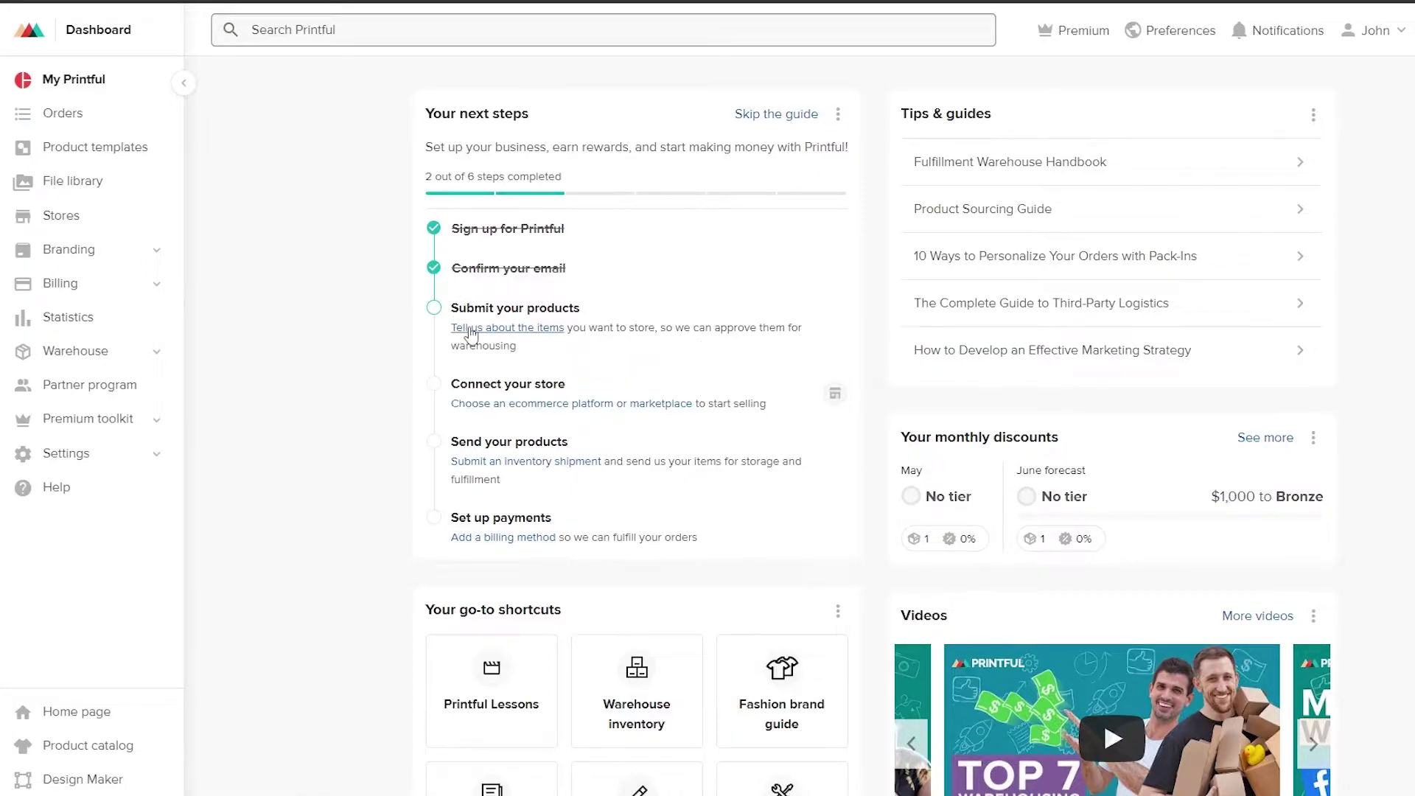
# Step: Follow the "Submit your products" guide step to the warehouse inventory and start a new item of type Product
pyautogui.moveTo(459, 308); pyautogui.dragTo(554, 309)
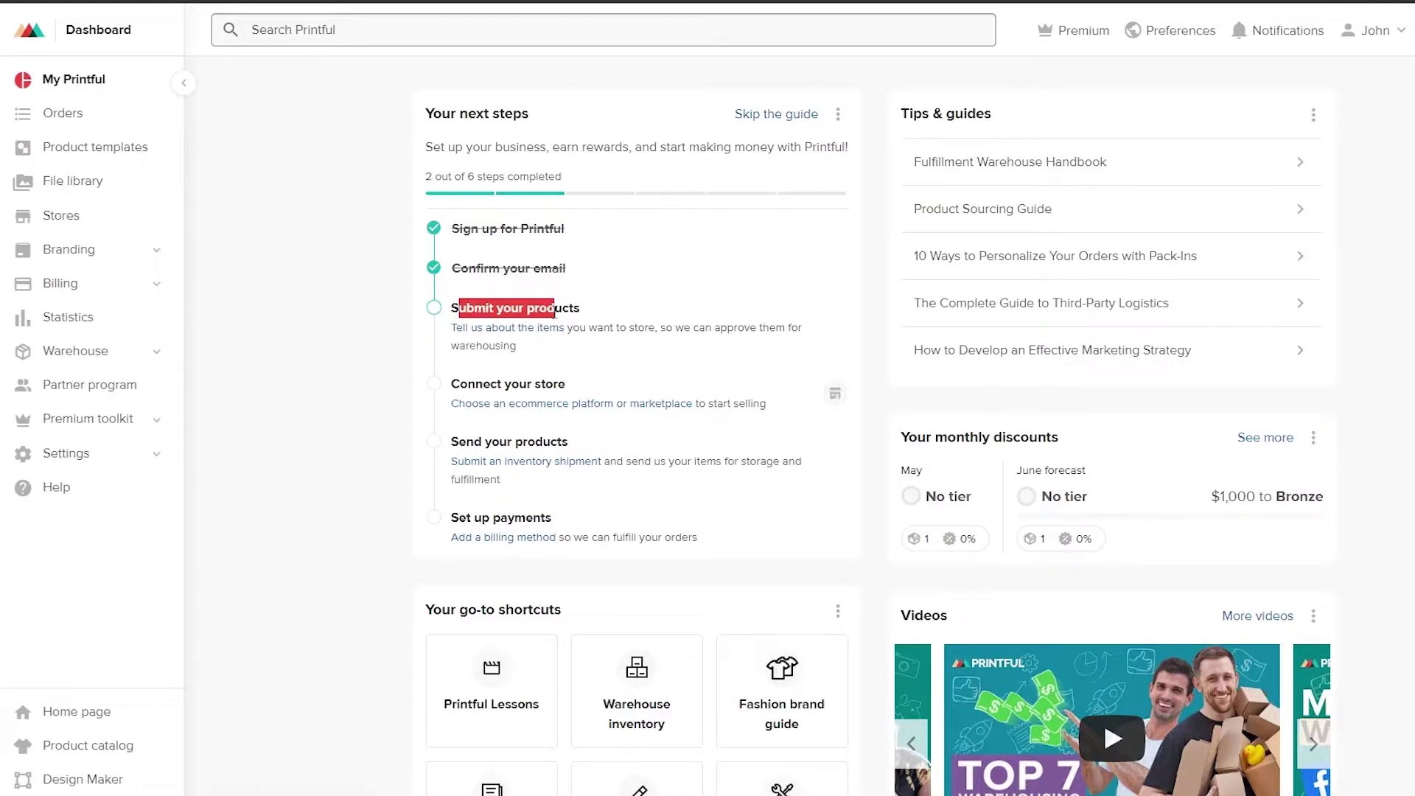
pyautogui.click(366, 327)
pyautogui.rightClick(479, 329)
pyautogui.click(466, 333)
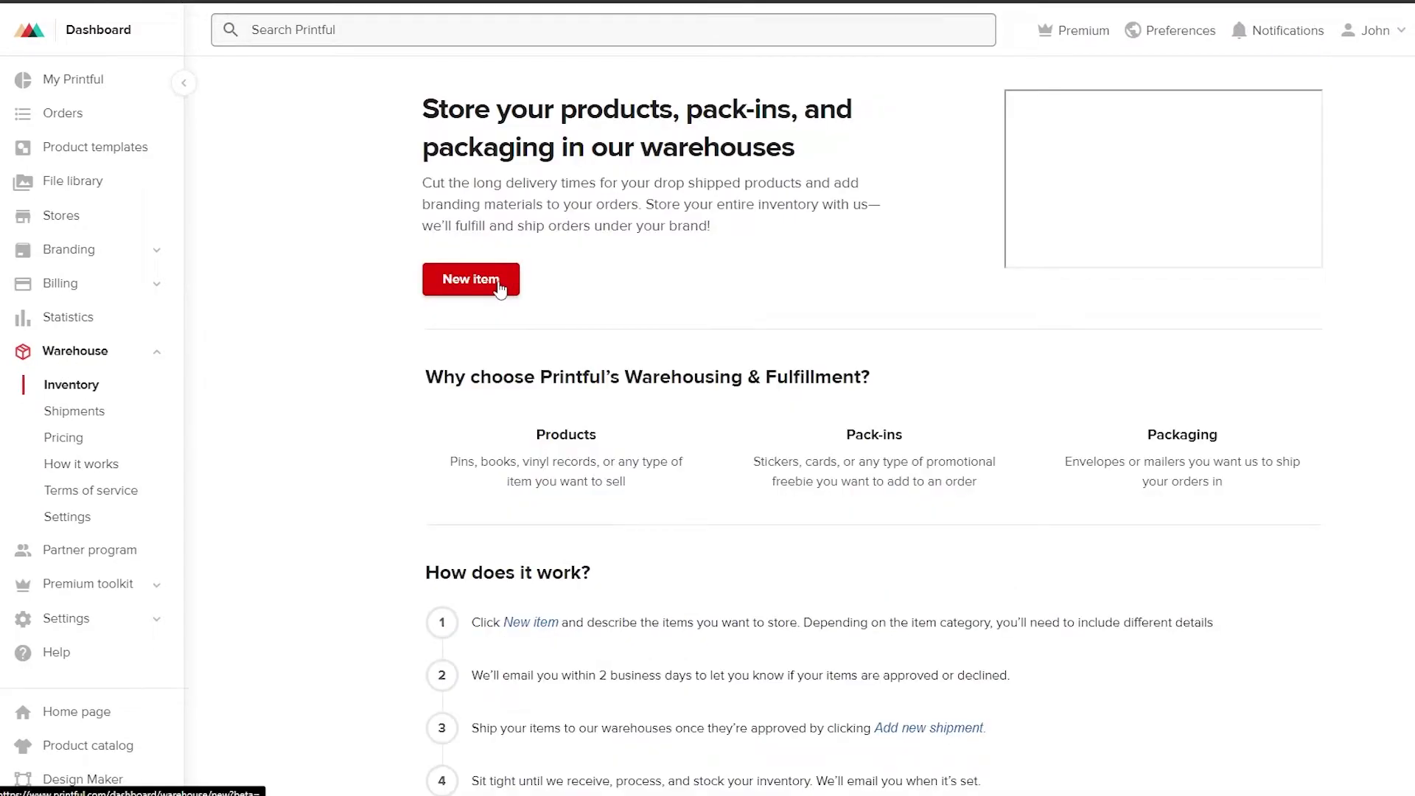
pyautogui.click(499, 288)
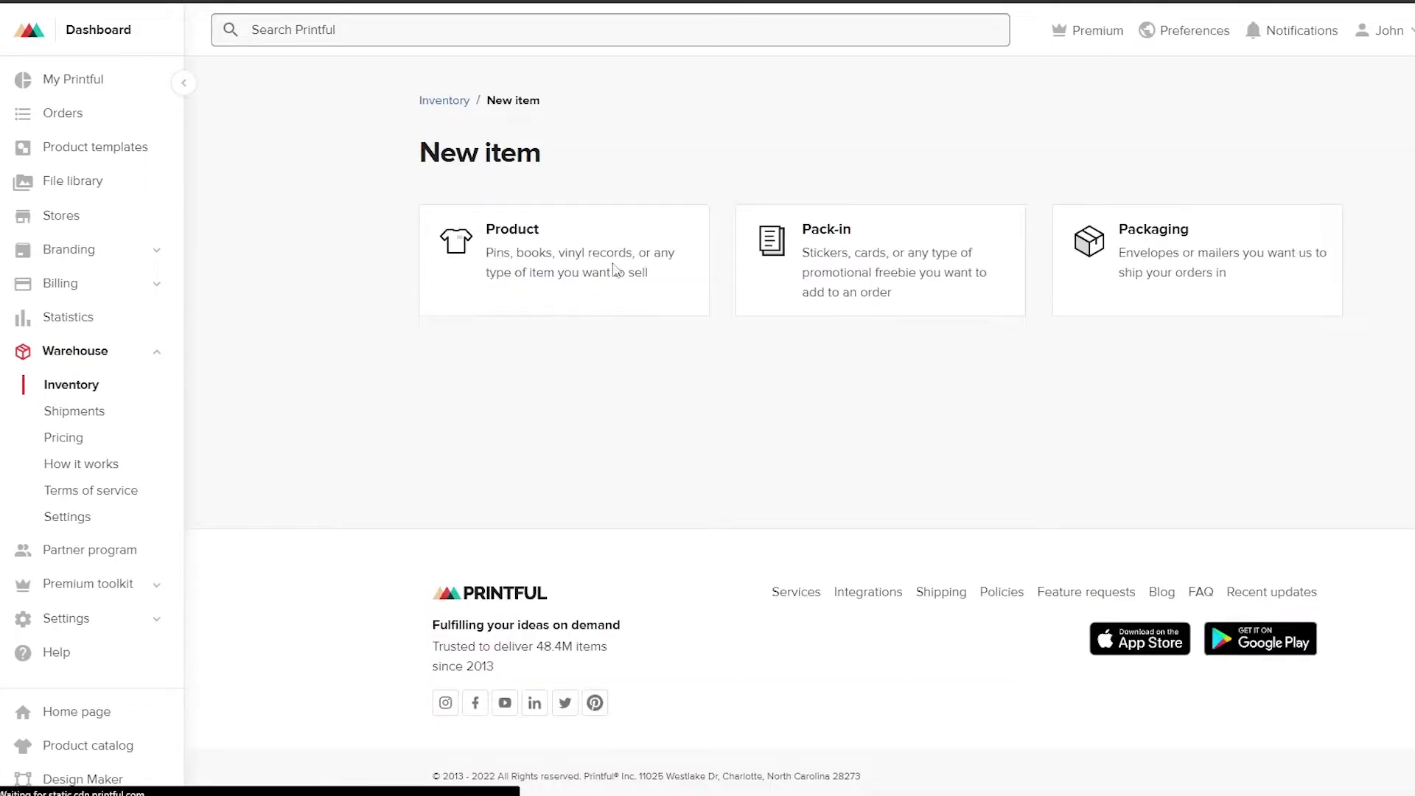
pyautogui.click(533, 253)
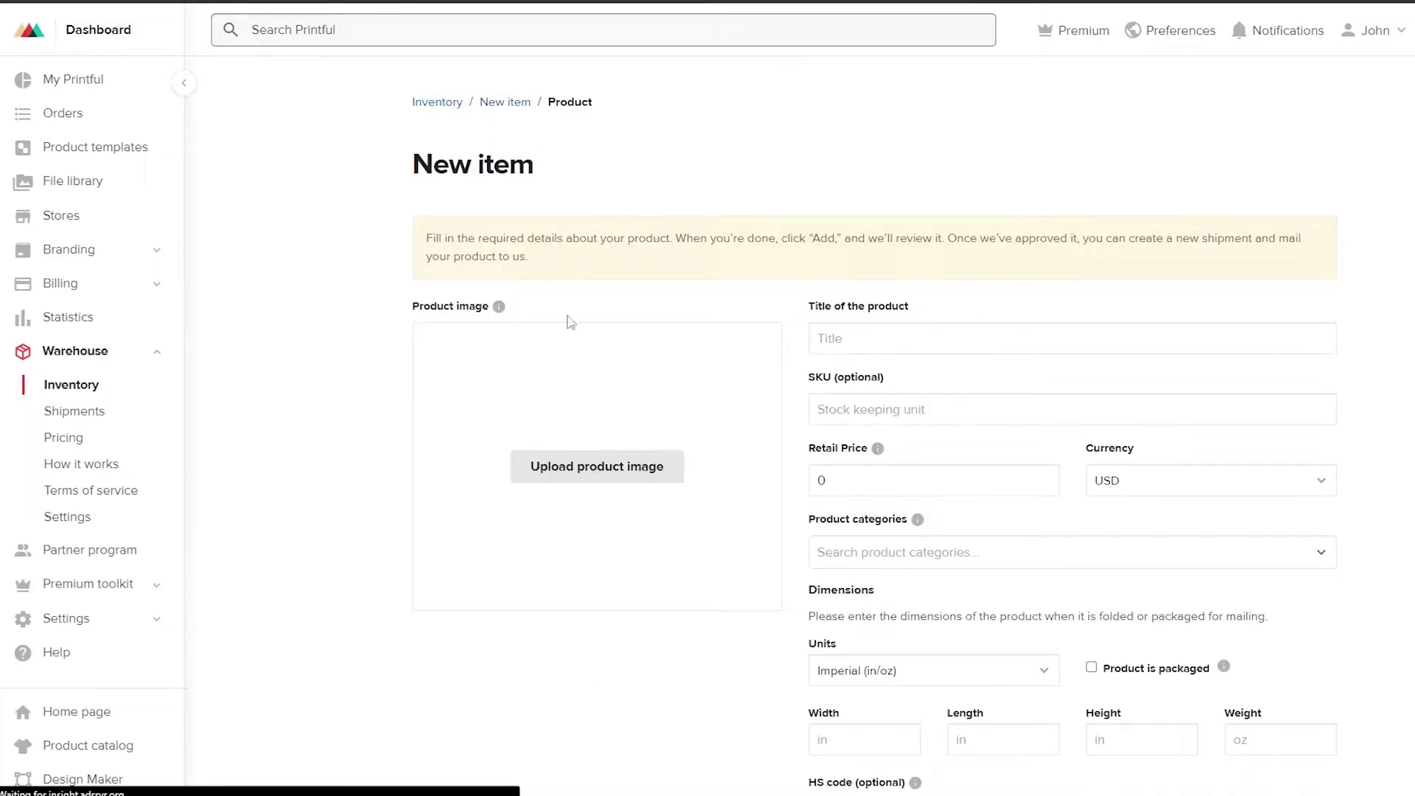
# Step: Upload 1_535620482712.png from the Downloads Images folder as the product image
pyautogui.scroll(-2, 643, 366)
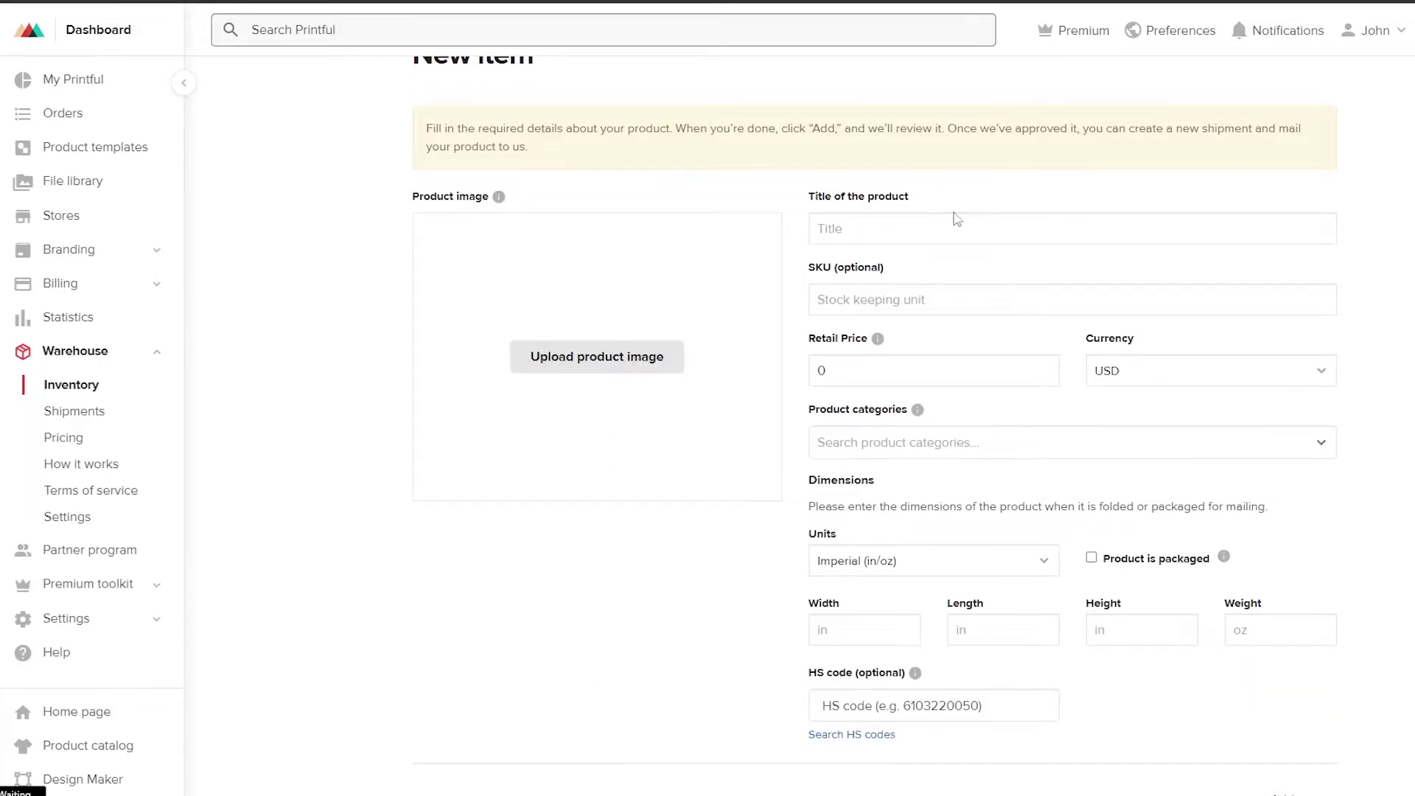
pyautogui.scroll(-2, 976, 213)
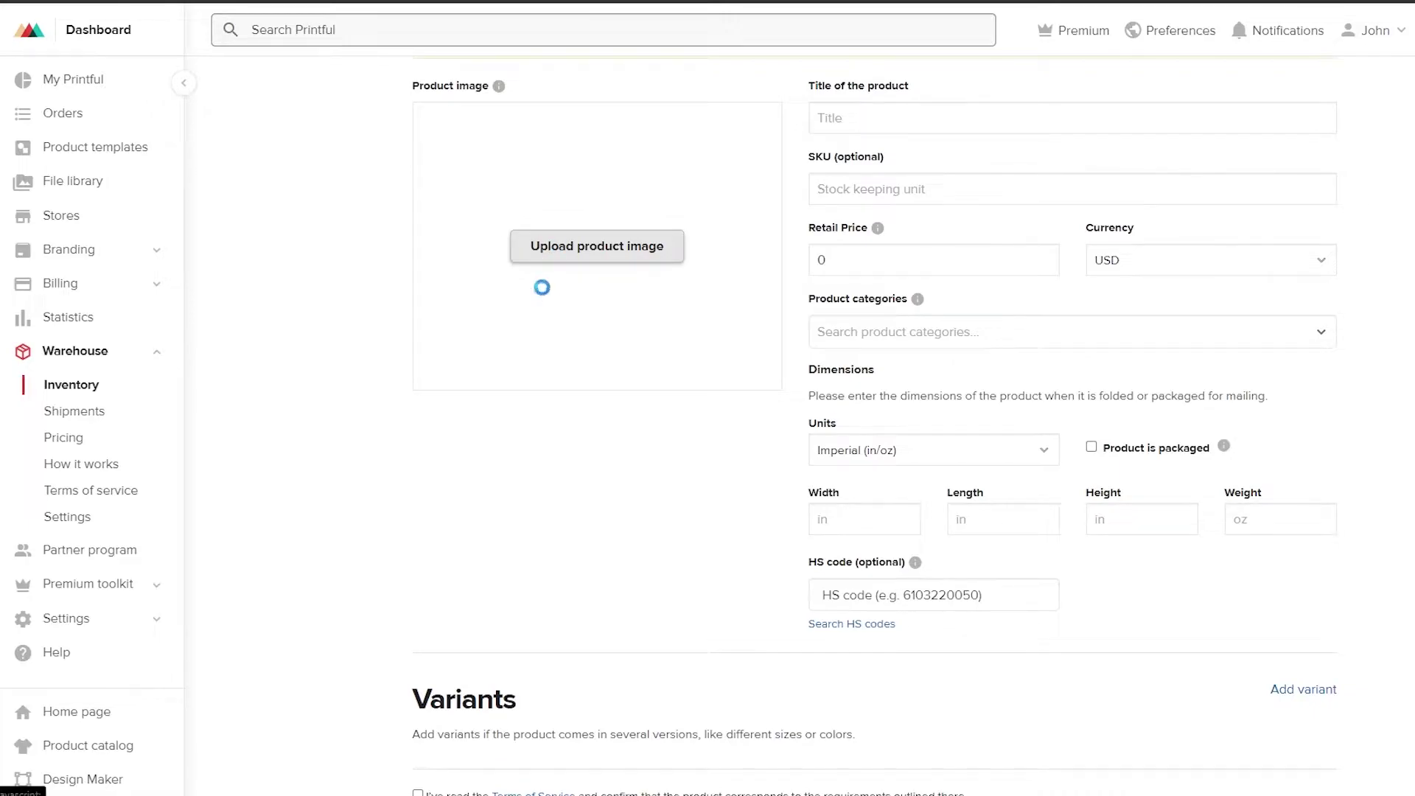
pyautogui.doubleClick(765, 236)
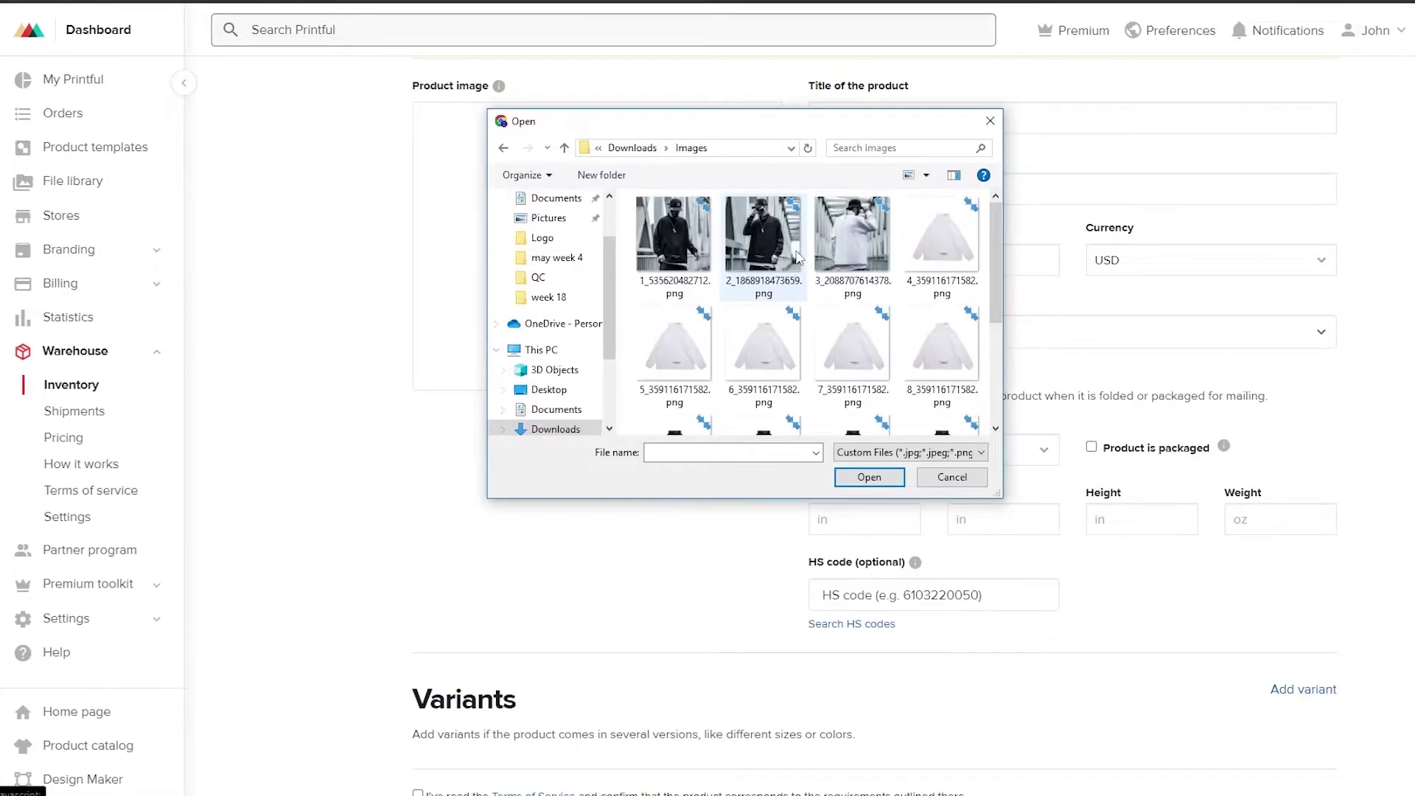
pyautogui.click(682, 256)
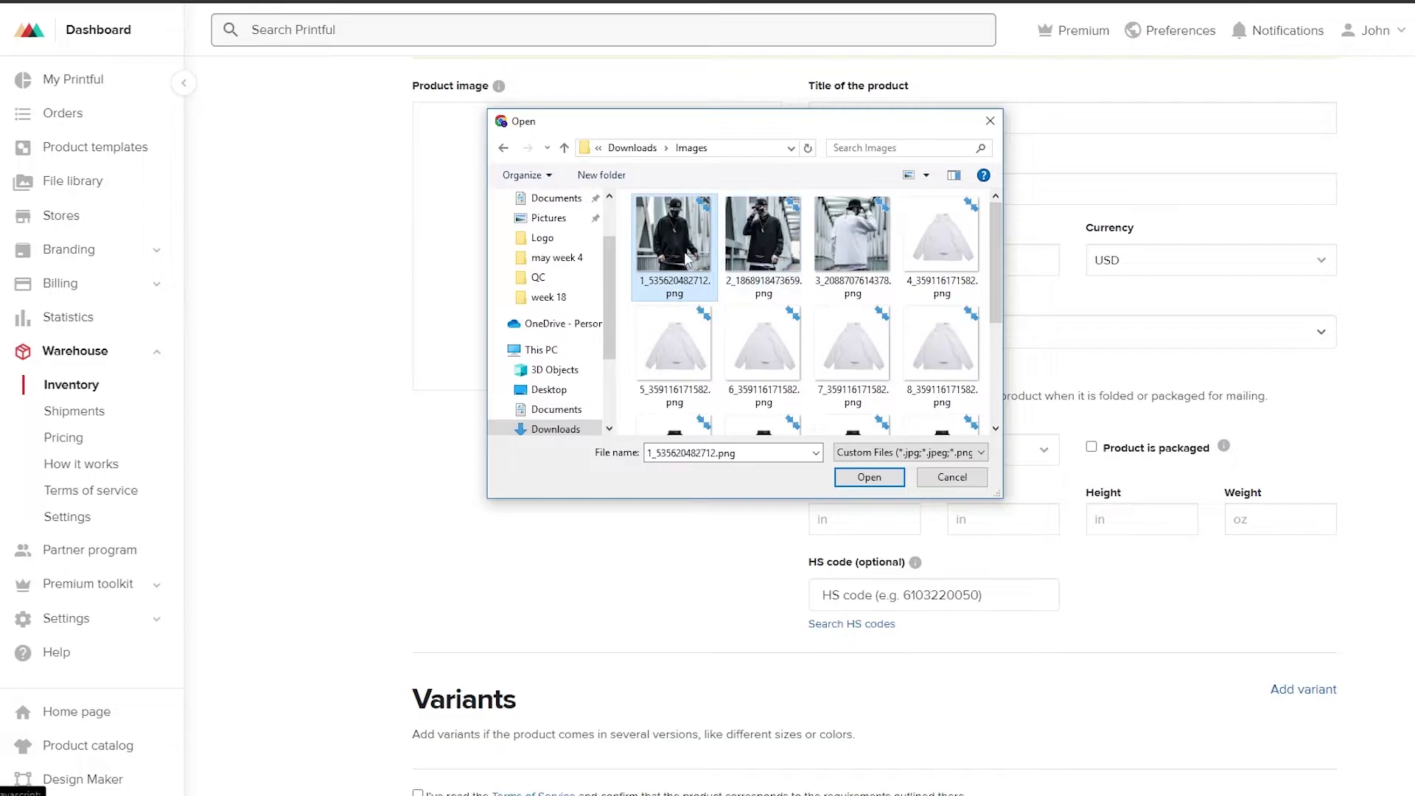
pyautogui.click(886, 478)
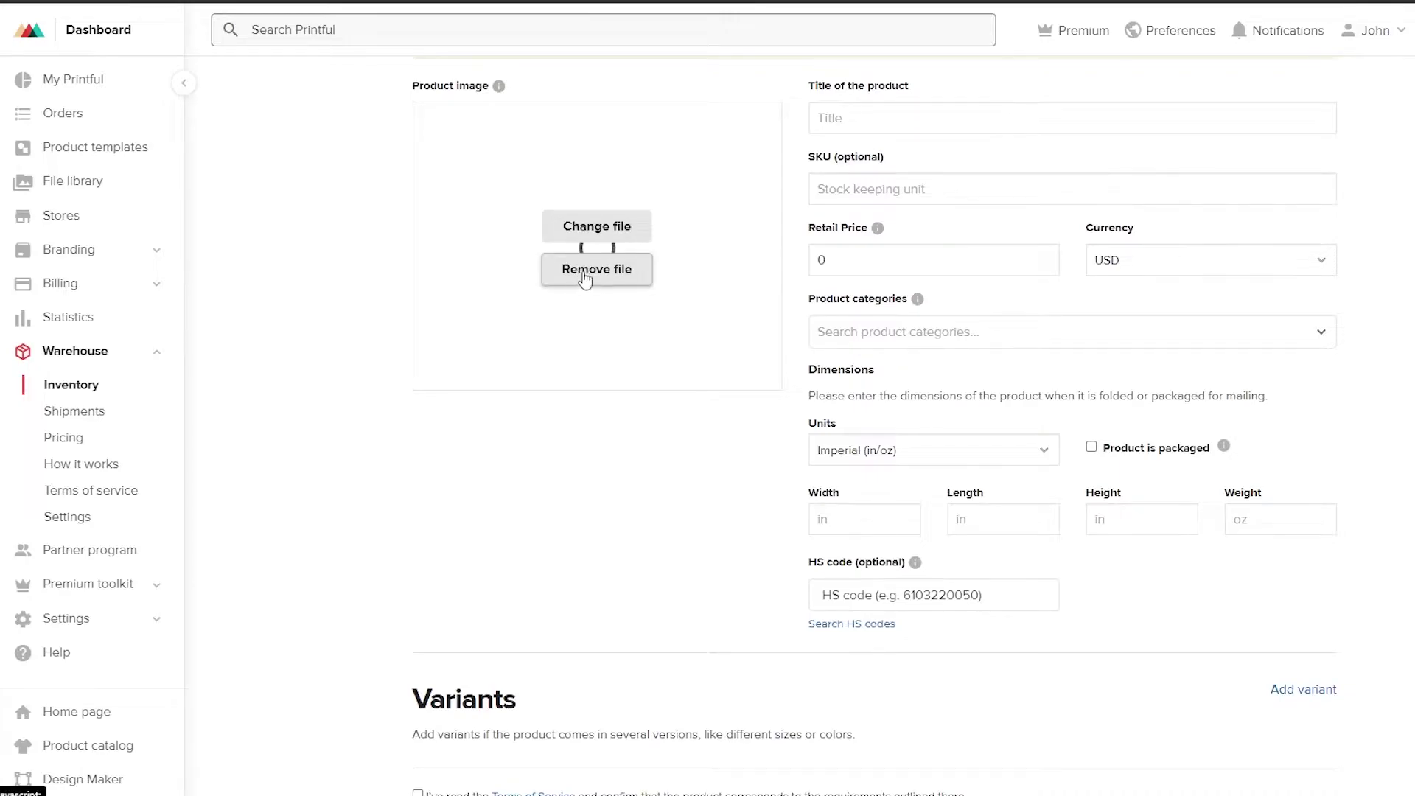
# Step: Title the product "Street wear sweat shirt" and set its retail price to 30 USD
pyautogui.click(911, 116)
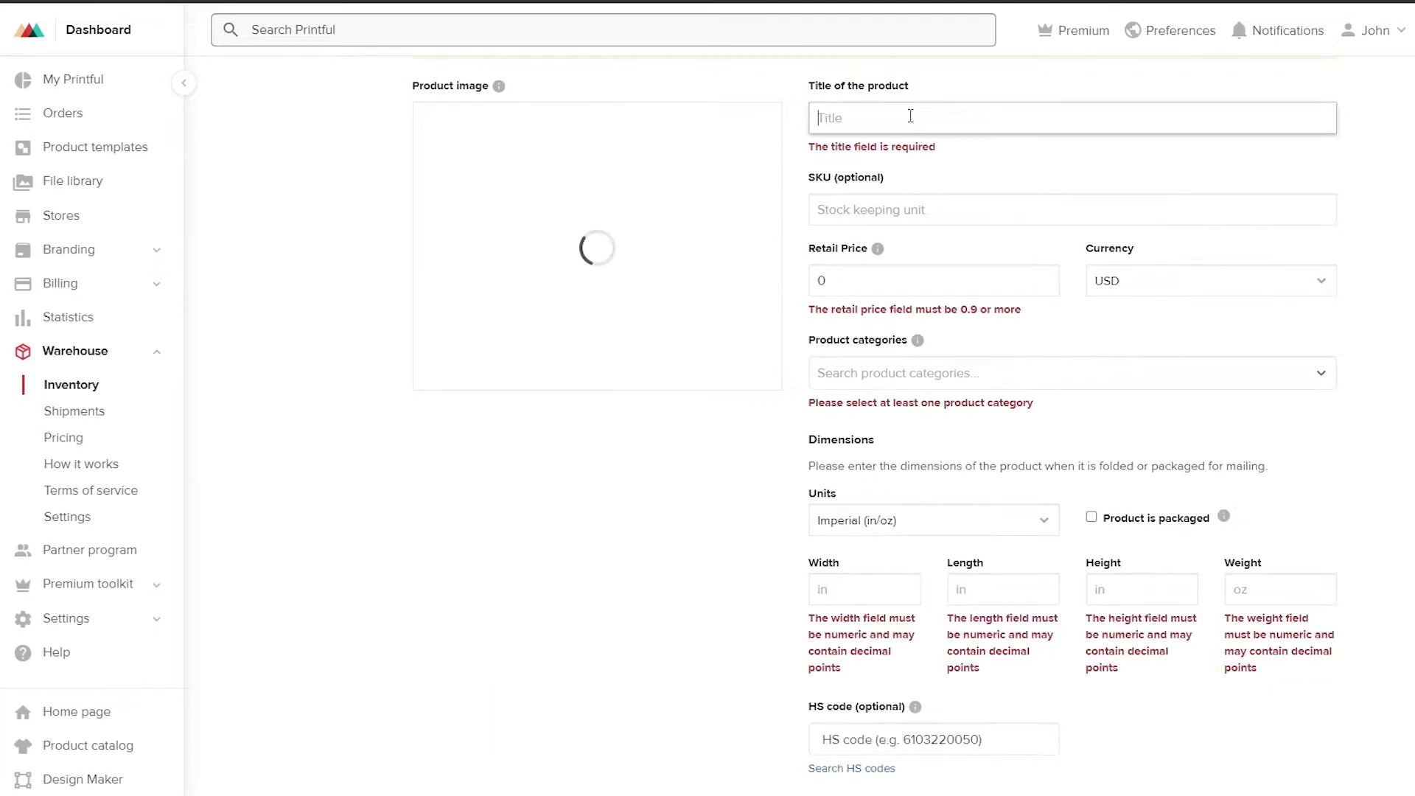
pyautogui.write('Street wear ')
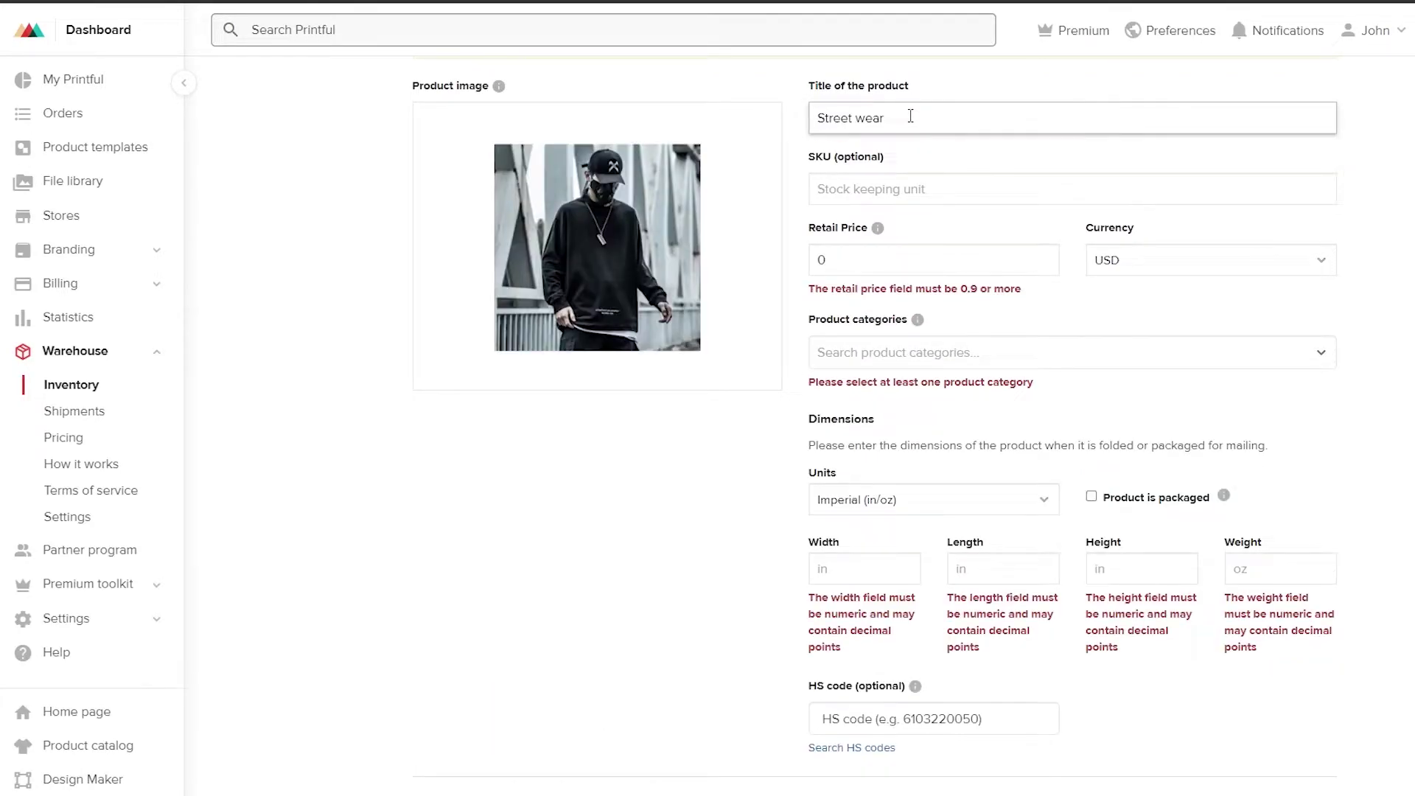
pyautogui.write('sweat shirt')
pyautogui.click(915, 193)
pyautogui.click(878, 225)
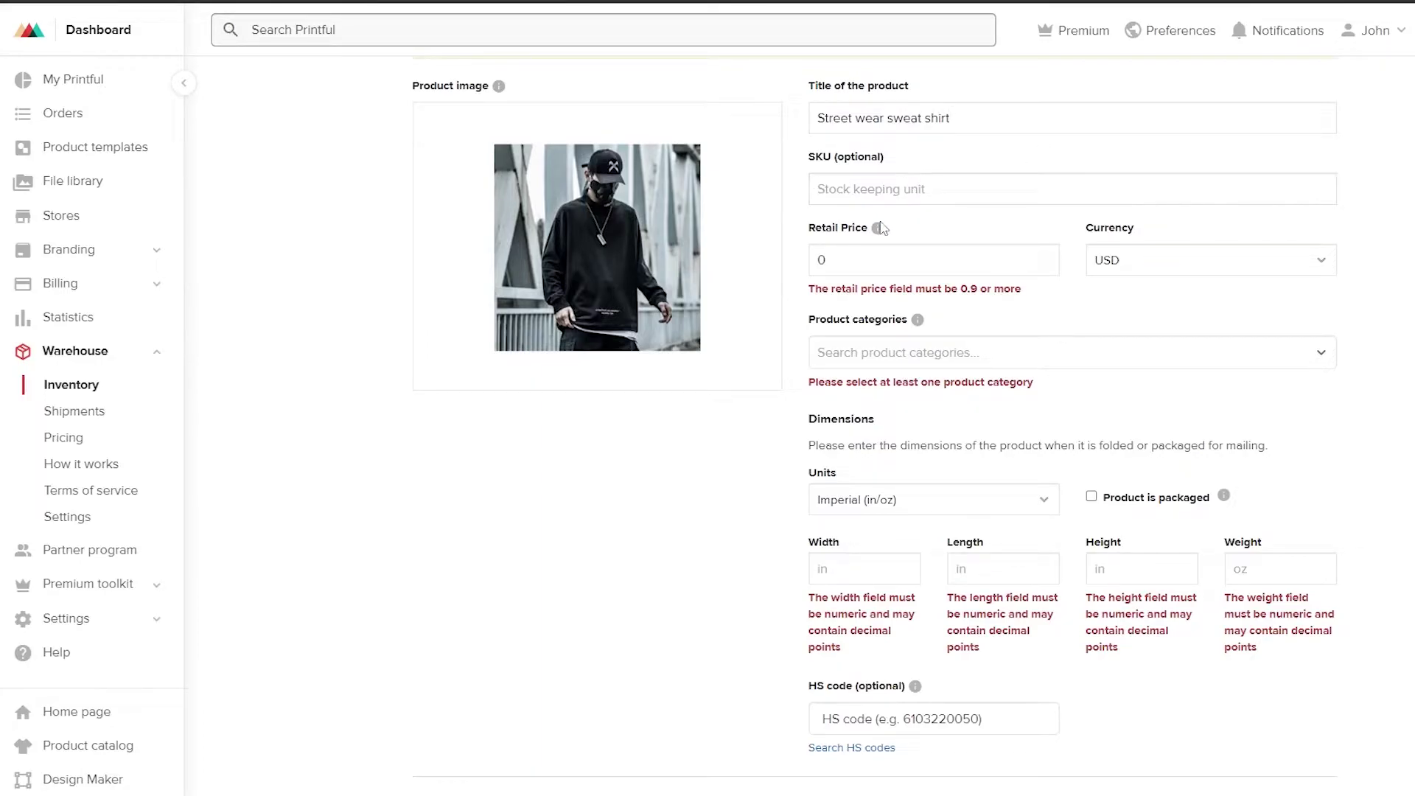
pyautogui.click(890, 253)
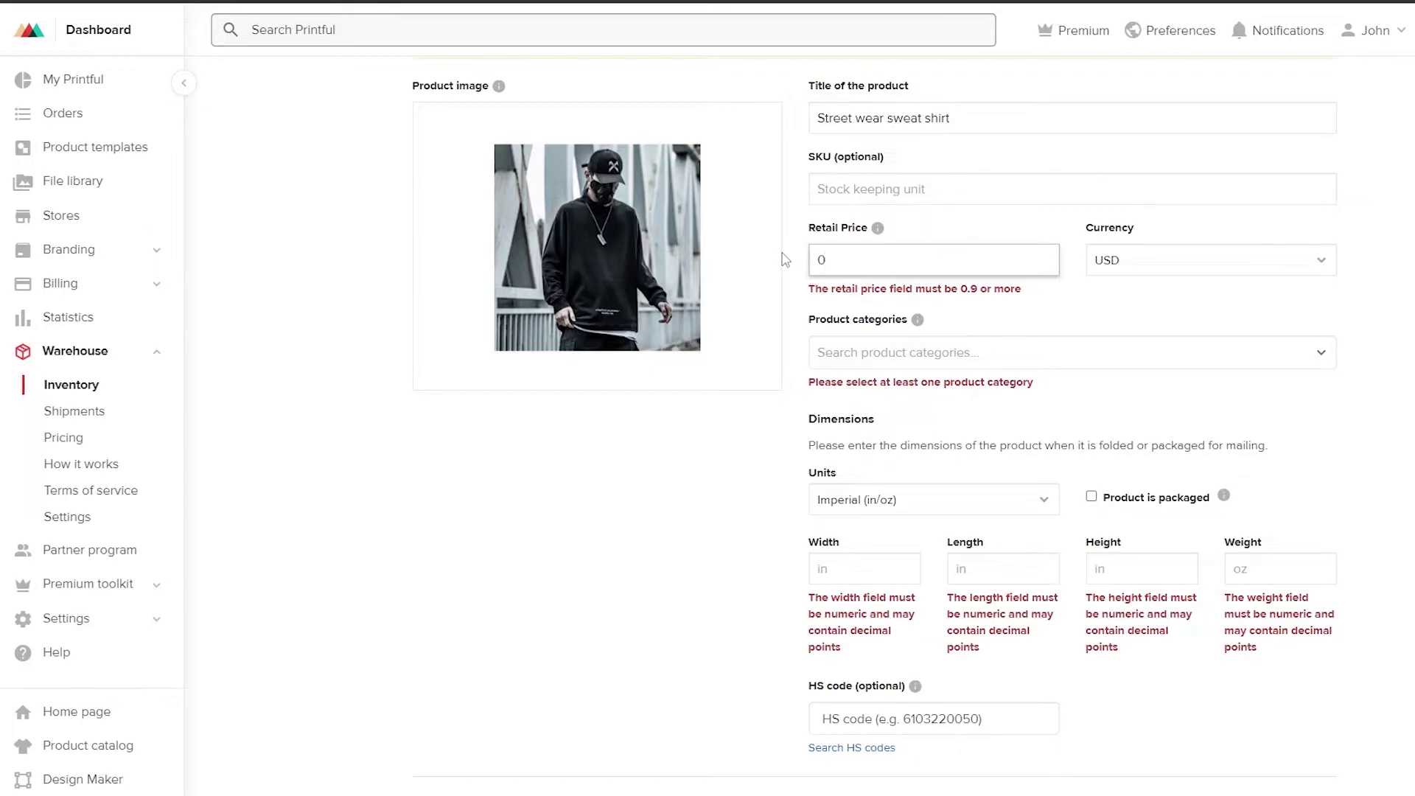
pyautogui.write('3')
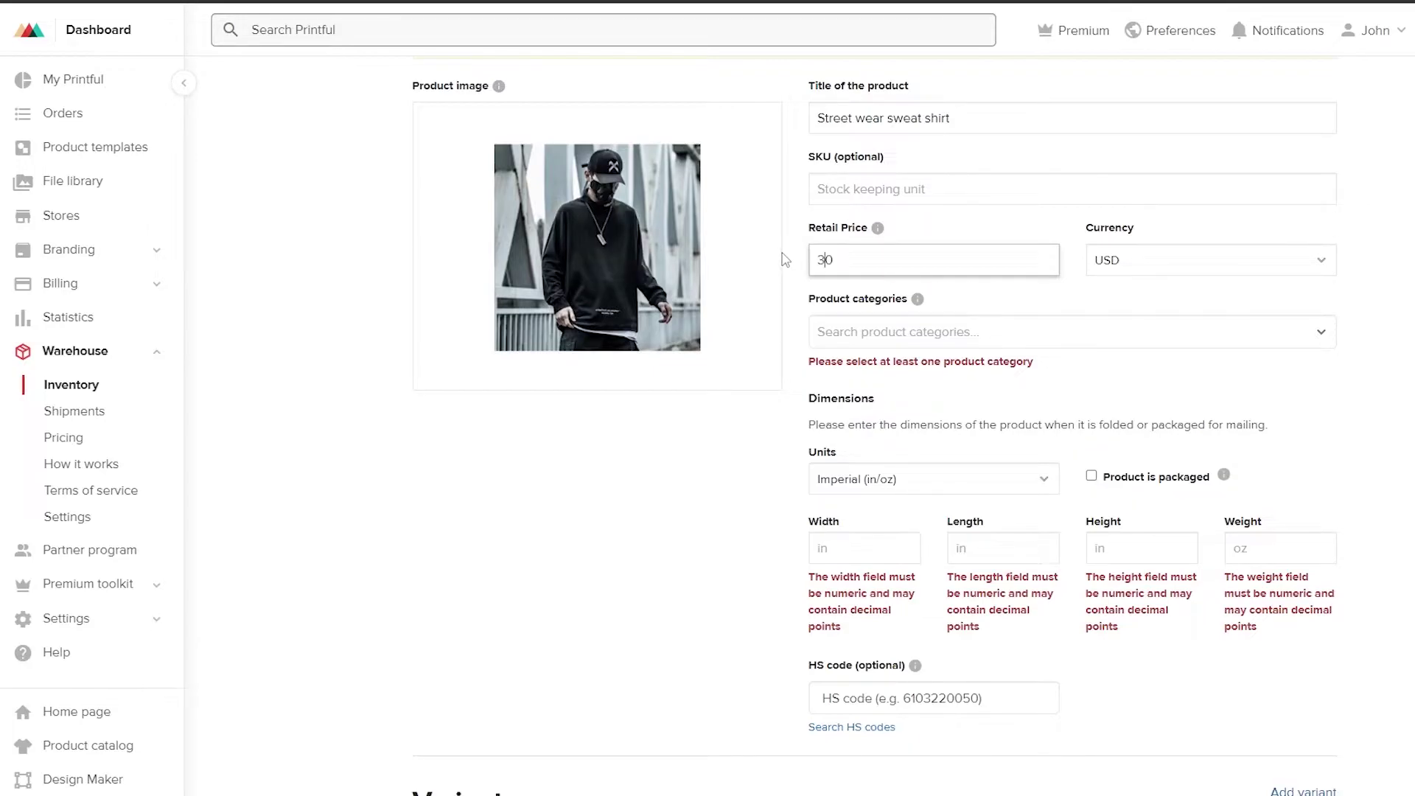
# Step: Assign the product category "Other hoodies, jackets & sweatshirts" under Apparel & accessories, Hoodies, jackets & sweatshirts
pyautogui.click(914, 335)
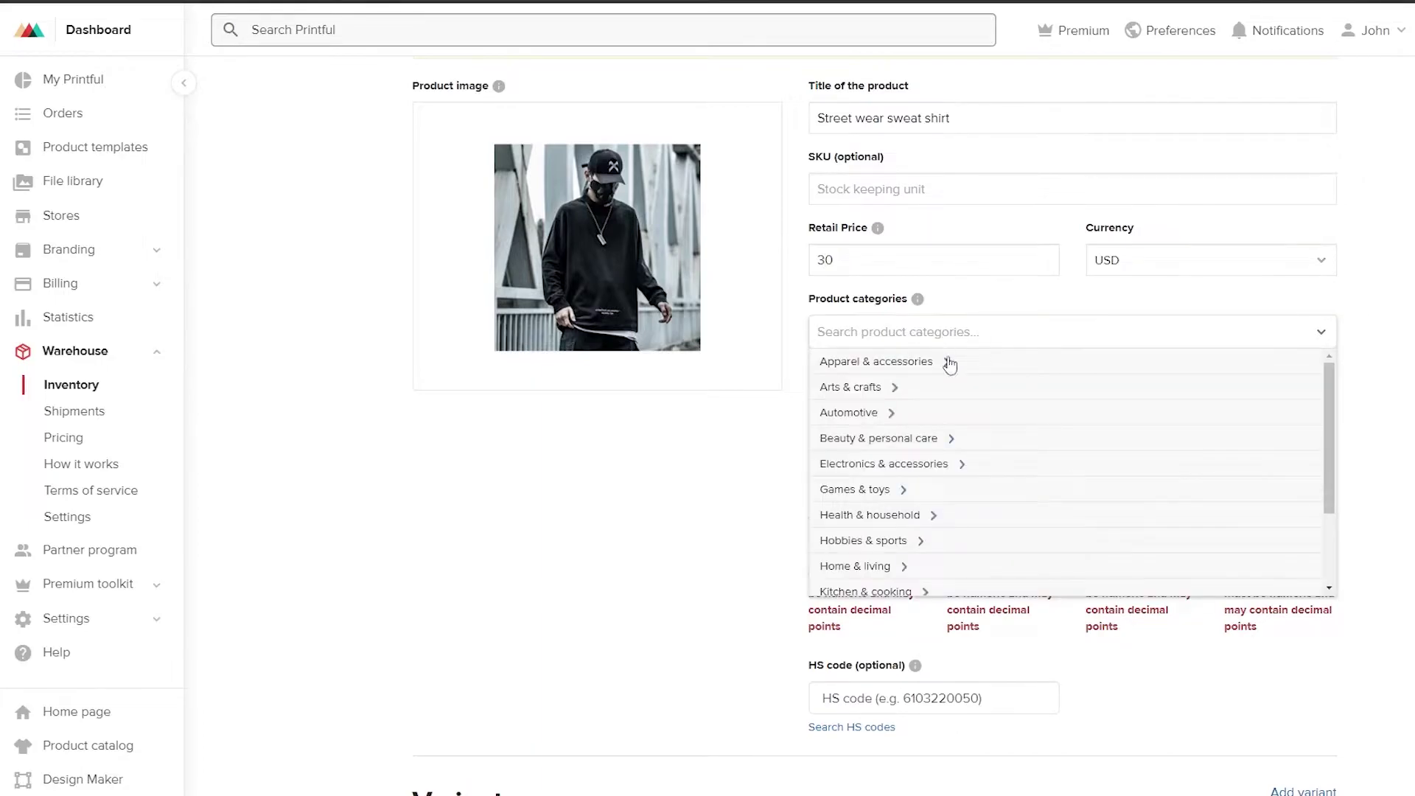
pyautogui.click(947, 363)
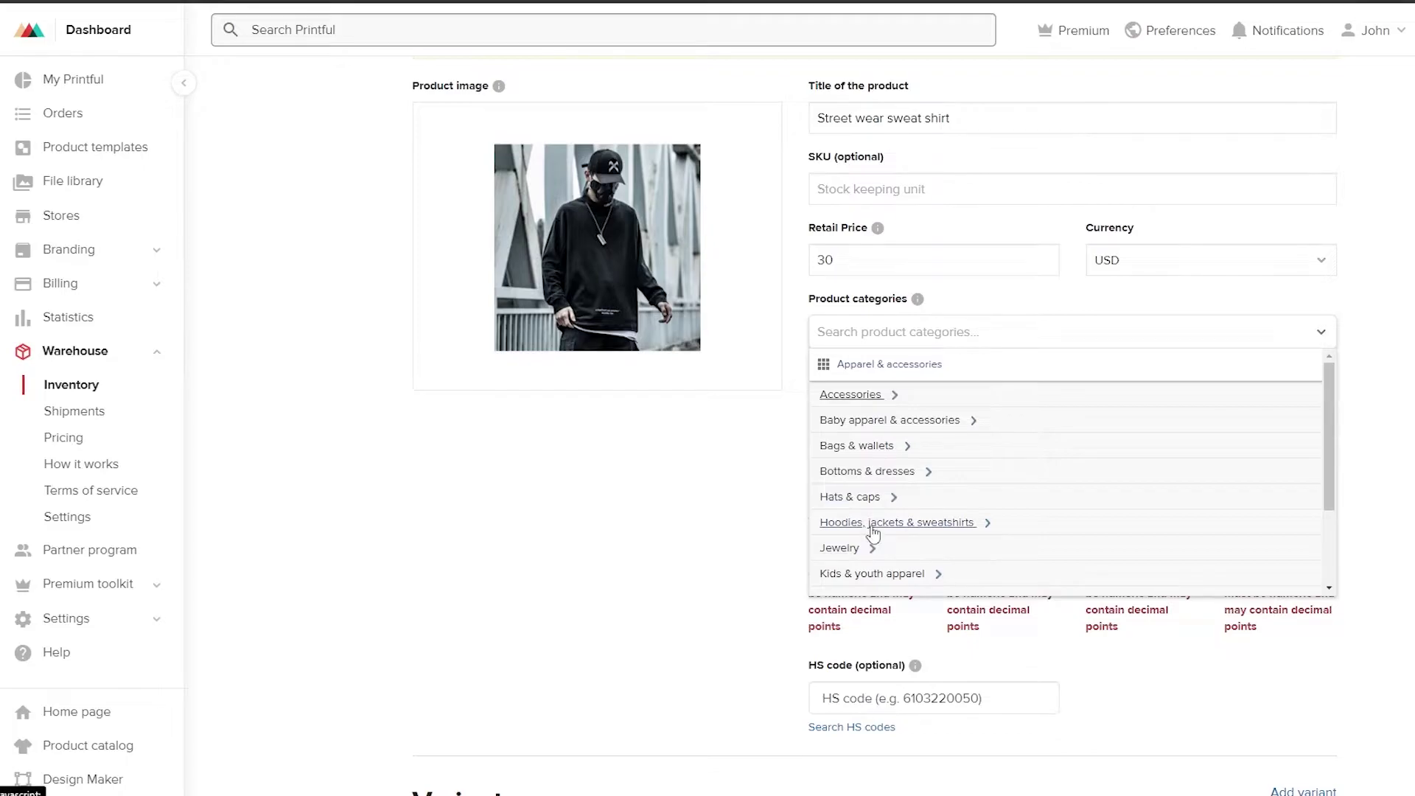
pyautogui.click(926, 524)
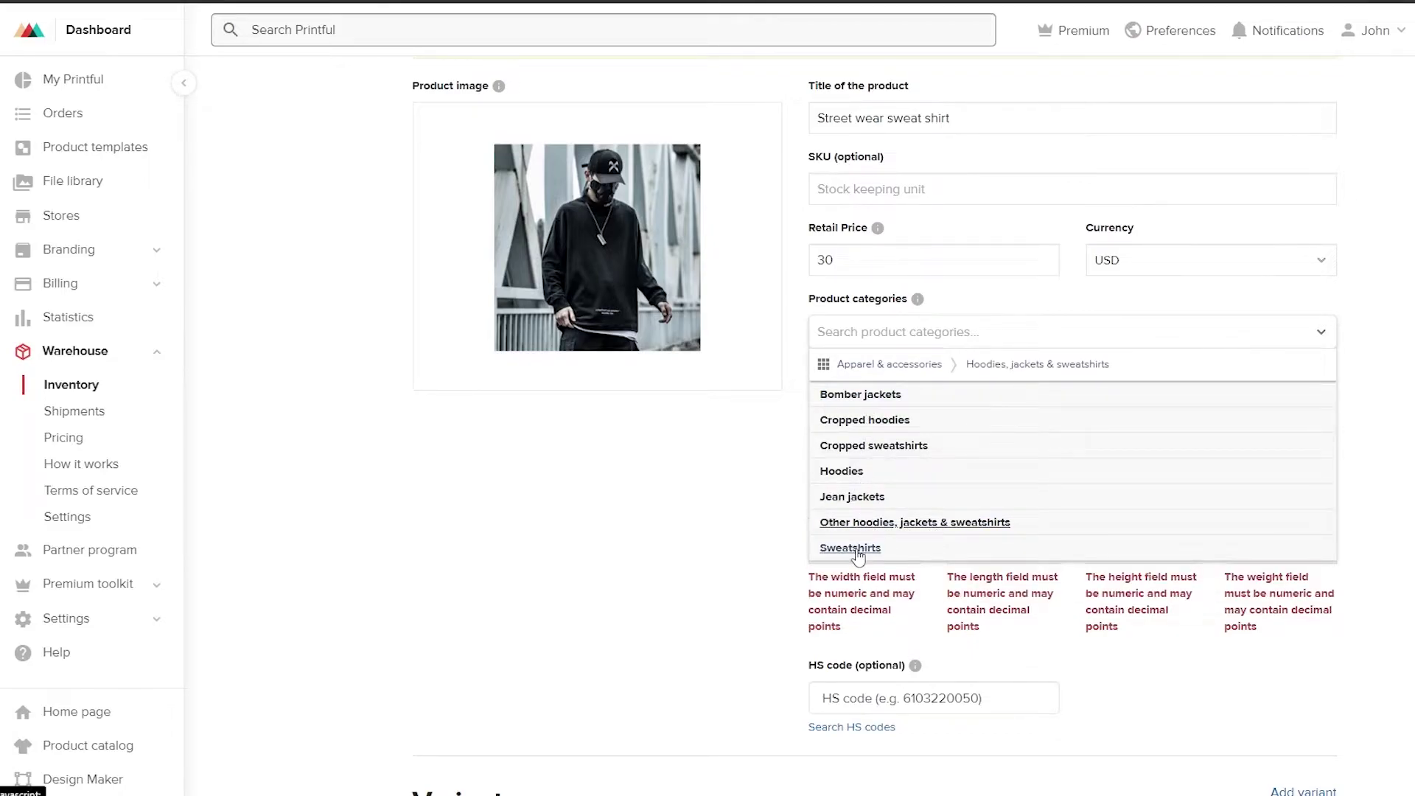
pyautogui.click(855, 523)
pyautogui.scroll(-2, 885, 401)
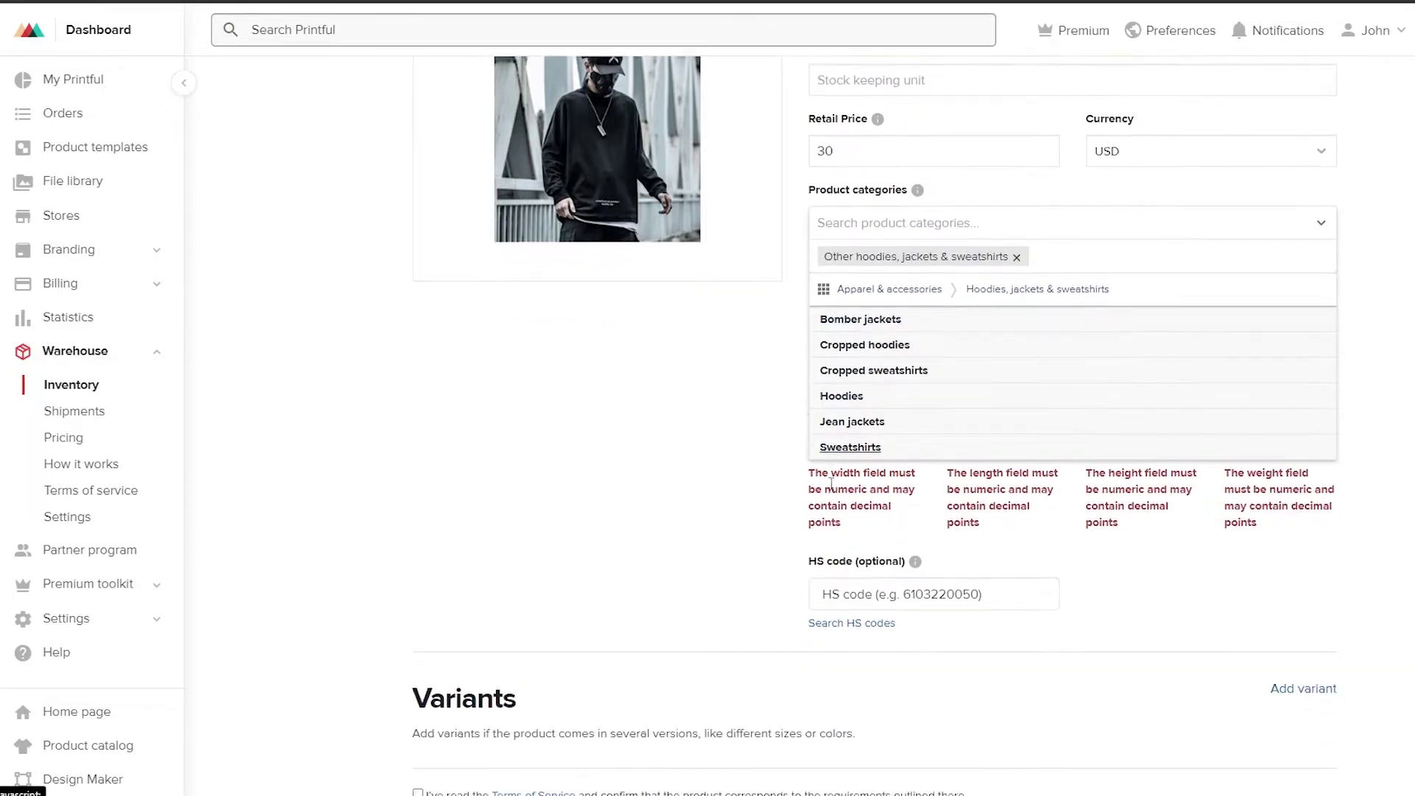
pyautogui.click(771, 397)
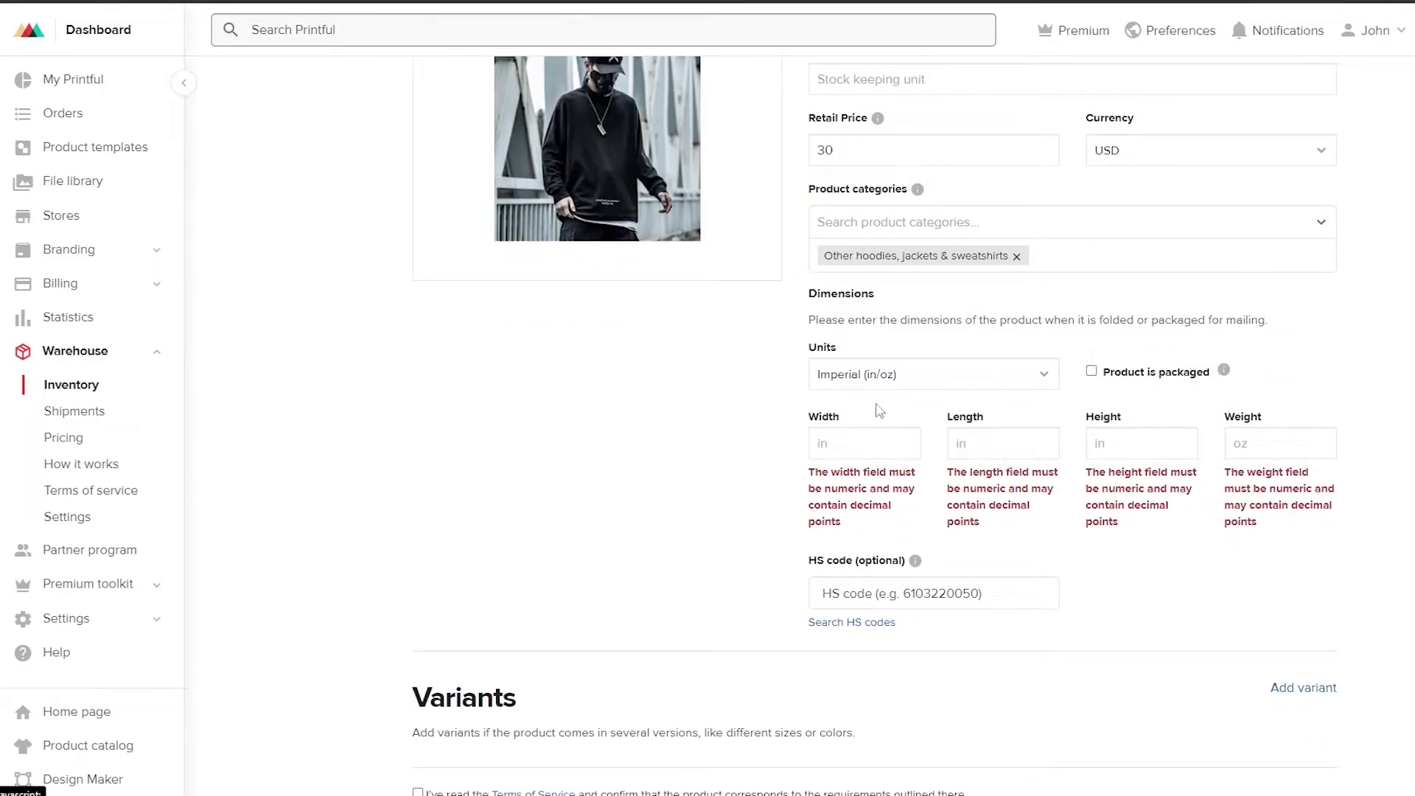
# Step: Switch the dimension units to Metric (cm/g) and enter a width of 30 cm and a length of 35 cm
pyautogui.click(1015, 385)
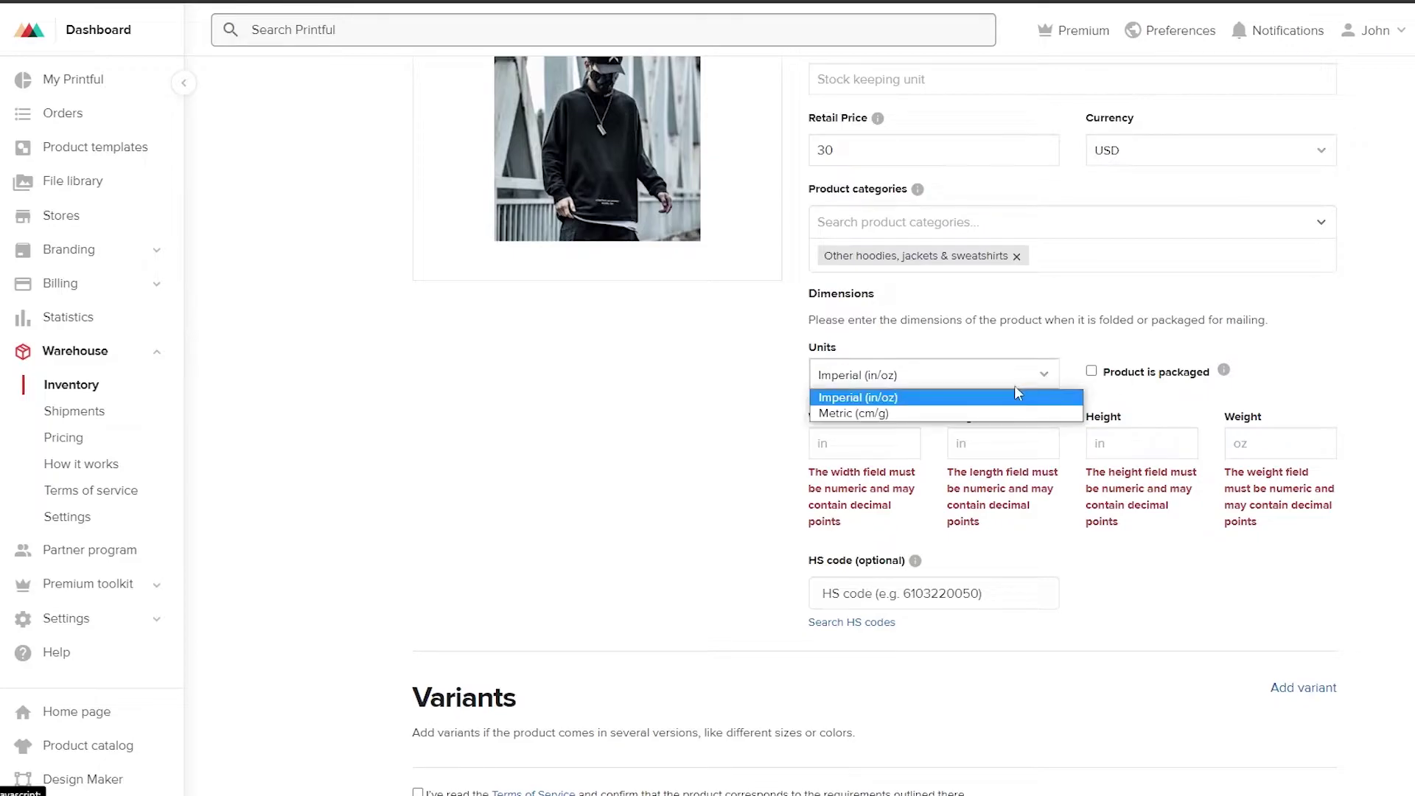
pyautogui.click(975, 412)
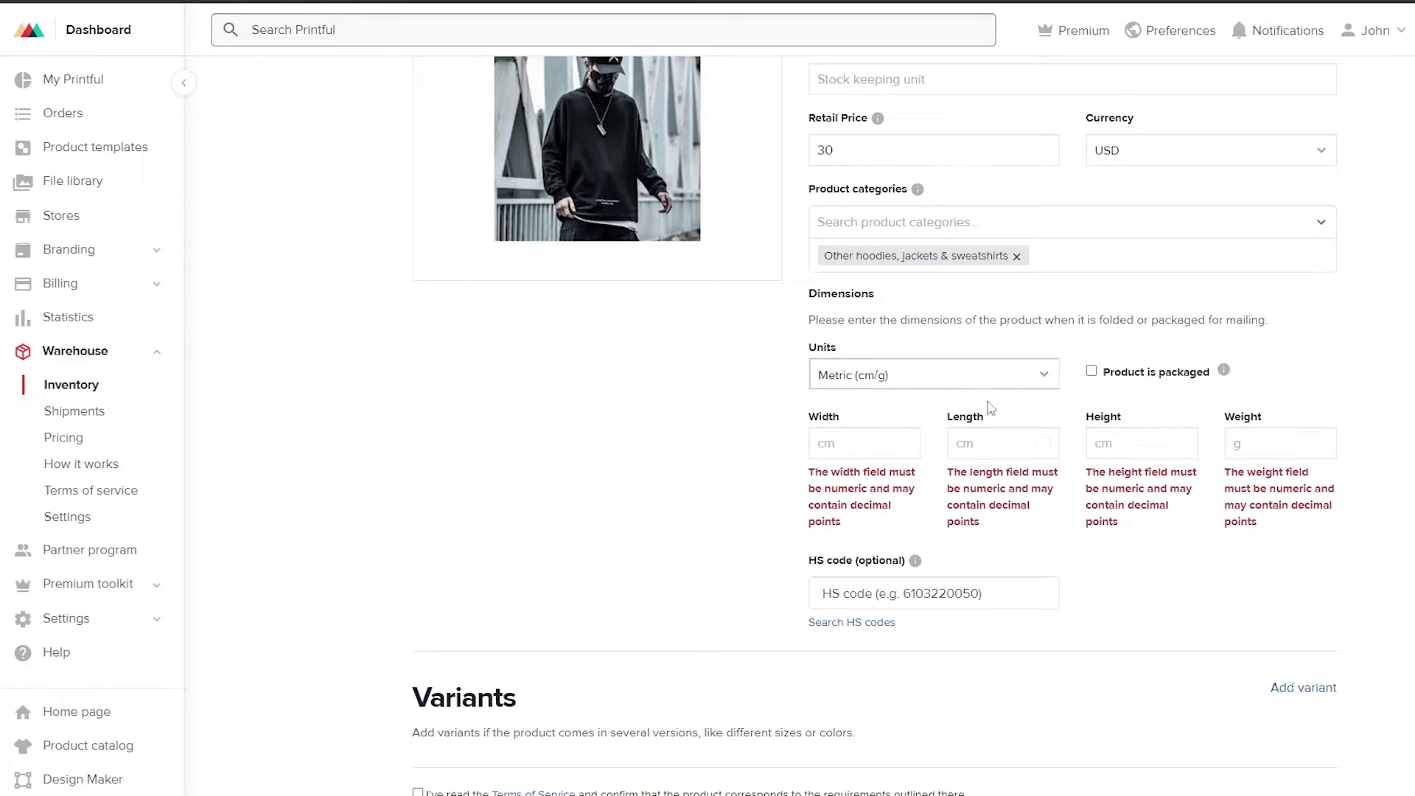
pyautogui.click(881, 440)
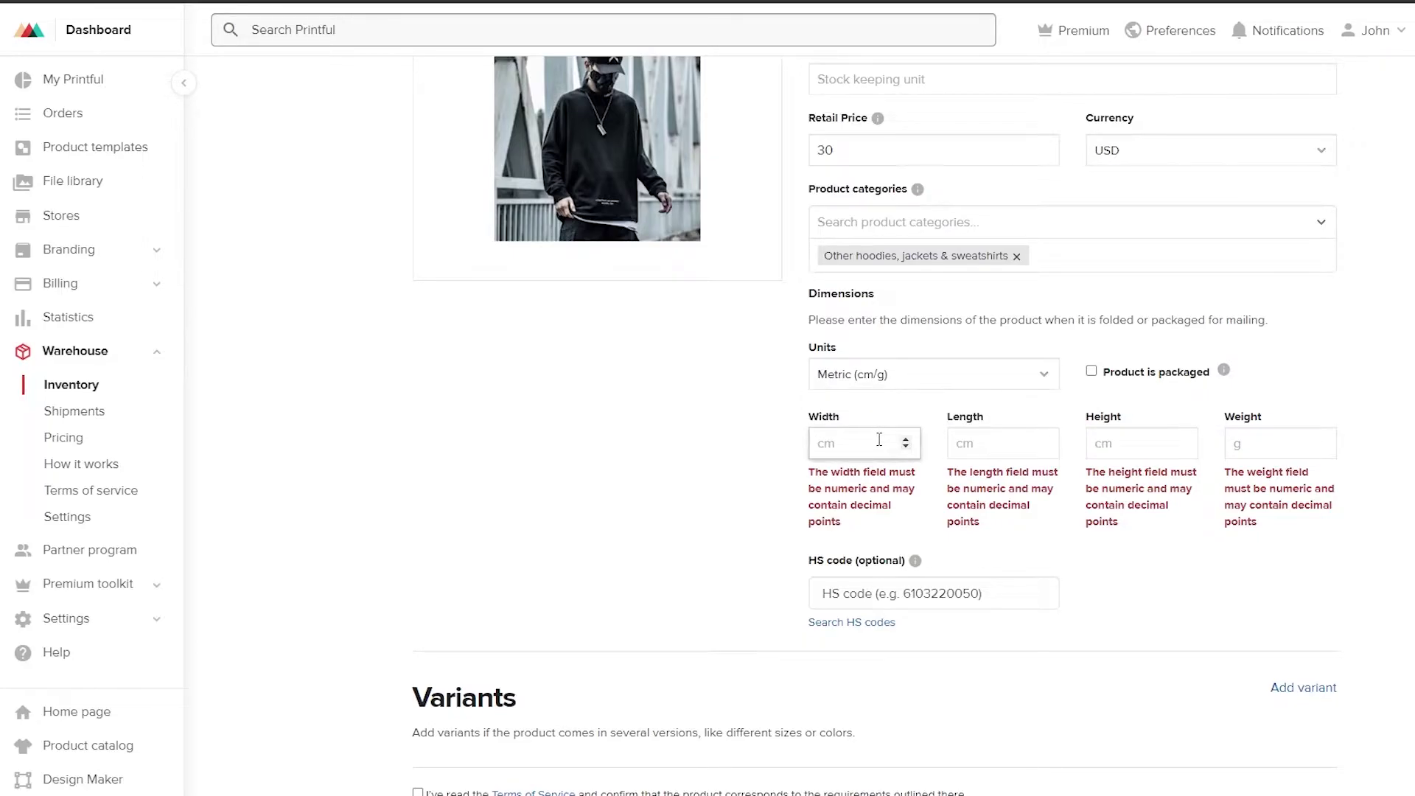
pyautogui.write('30')
pyautogui.click(1010, 447)
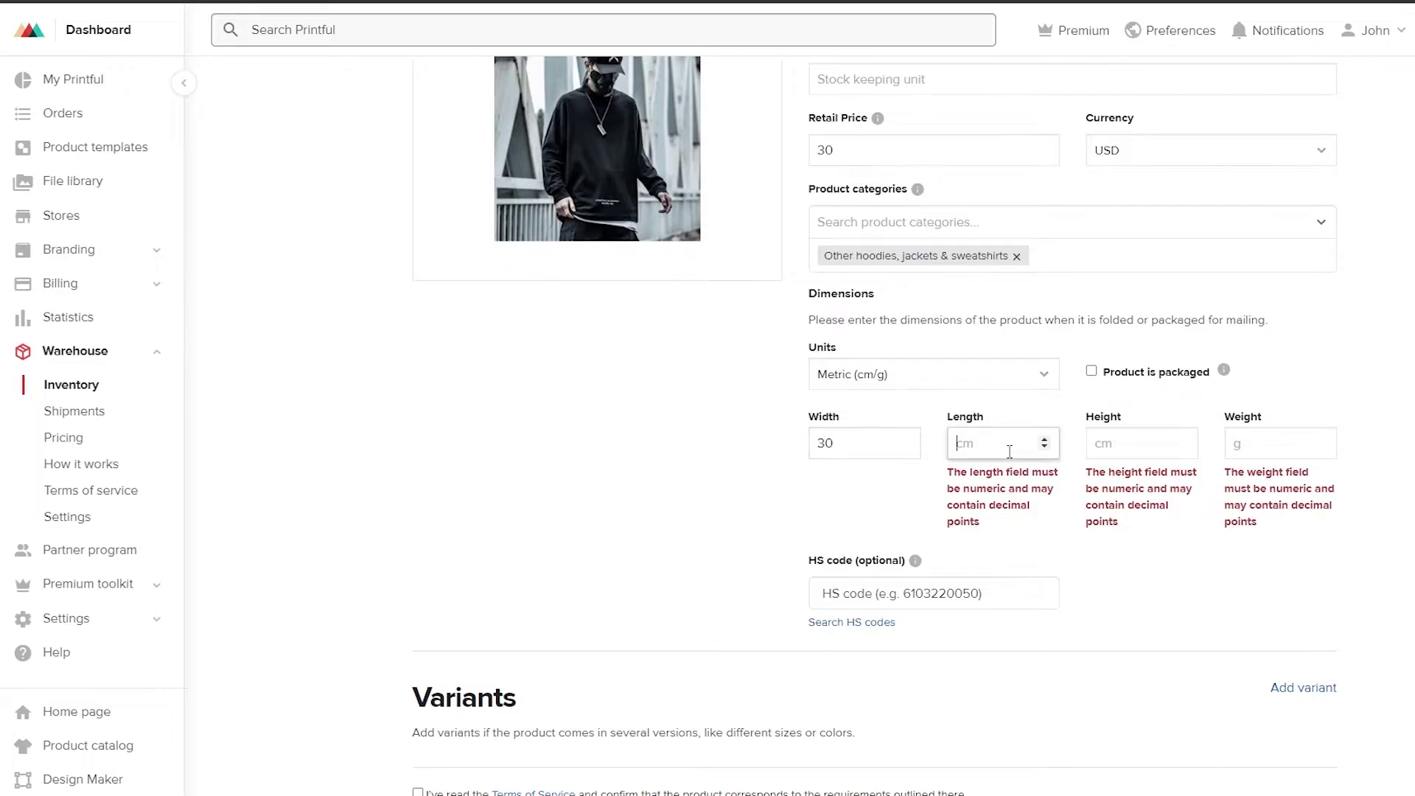
pyautogui.write('35')
pyautogui.hotkey('ctrl', 'a')
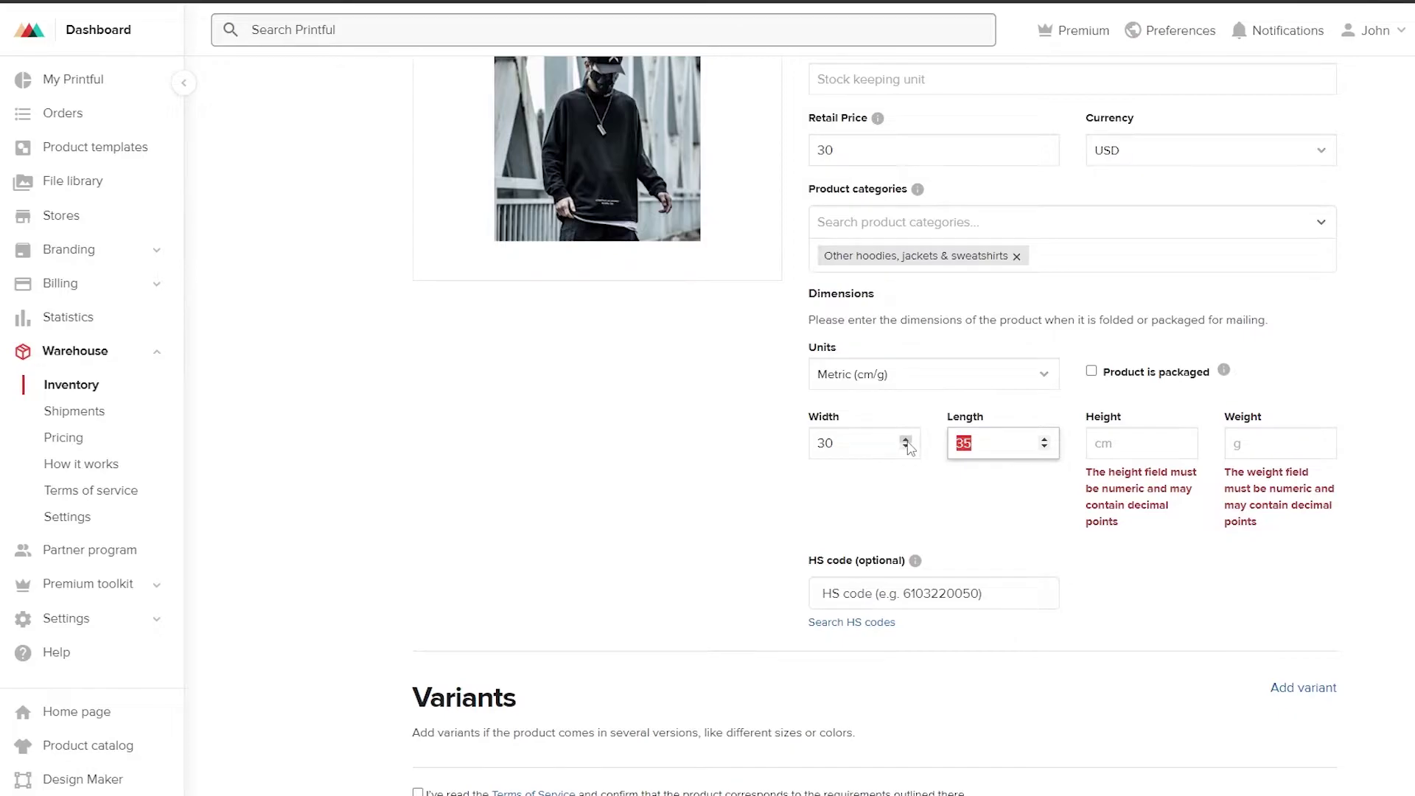
pyautogui.write('3')
# Step: Enter a height of 35 cm and a weight of 1 g for the product
pyautogui.click(1109, 449)
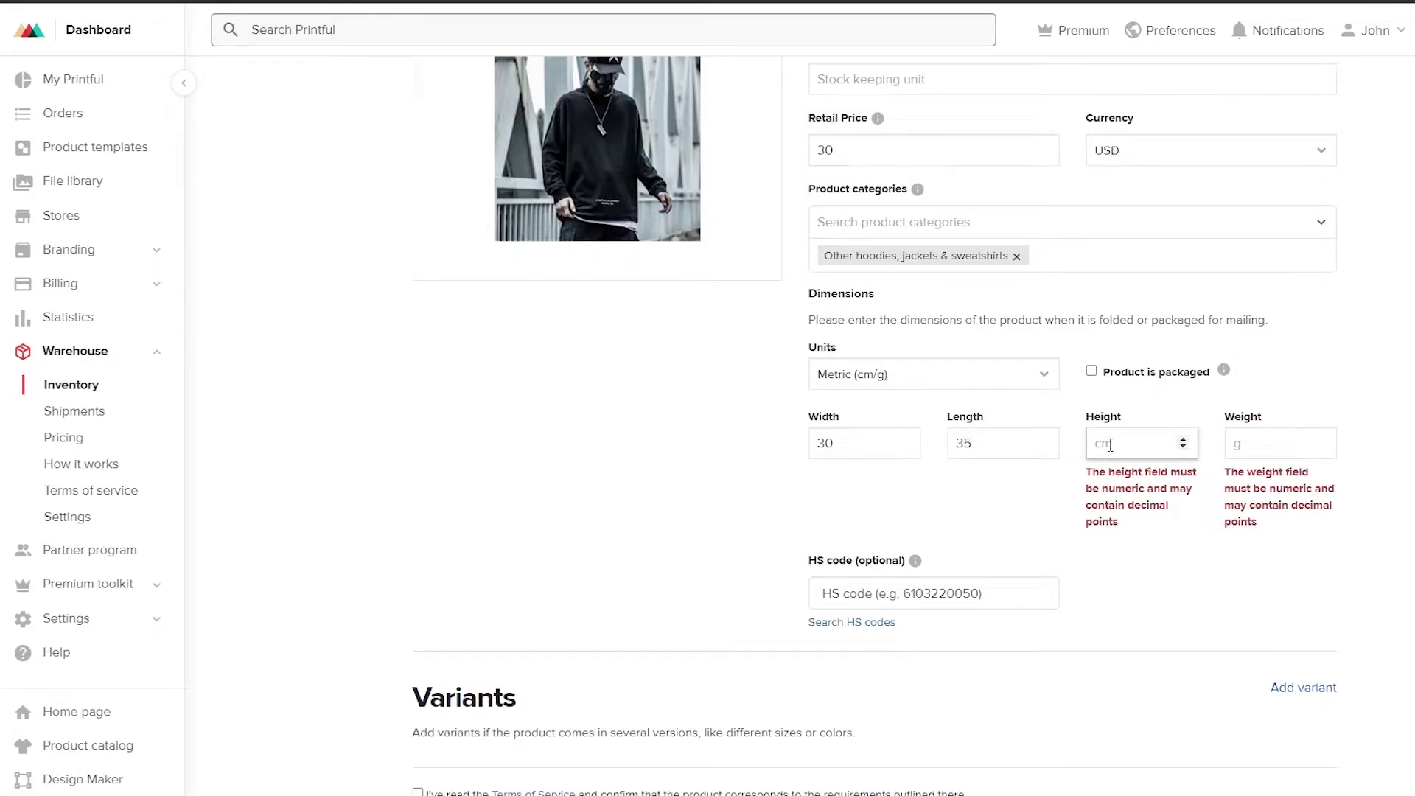
pyautogui.write('30')
pyautogui.moveTo(1112, 443); pyautogui.dragTo(1059, 443)
pyautogui.write('35')
pyautogui.click(1274, 447)
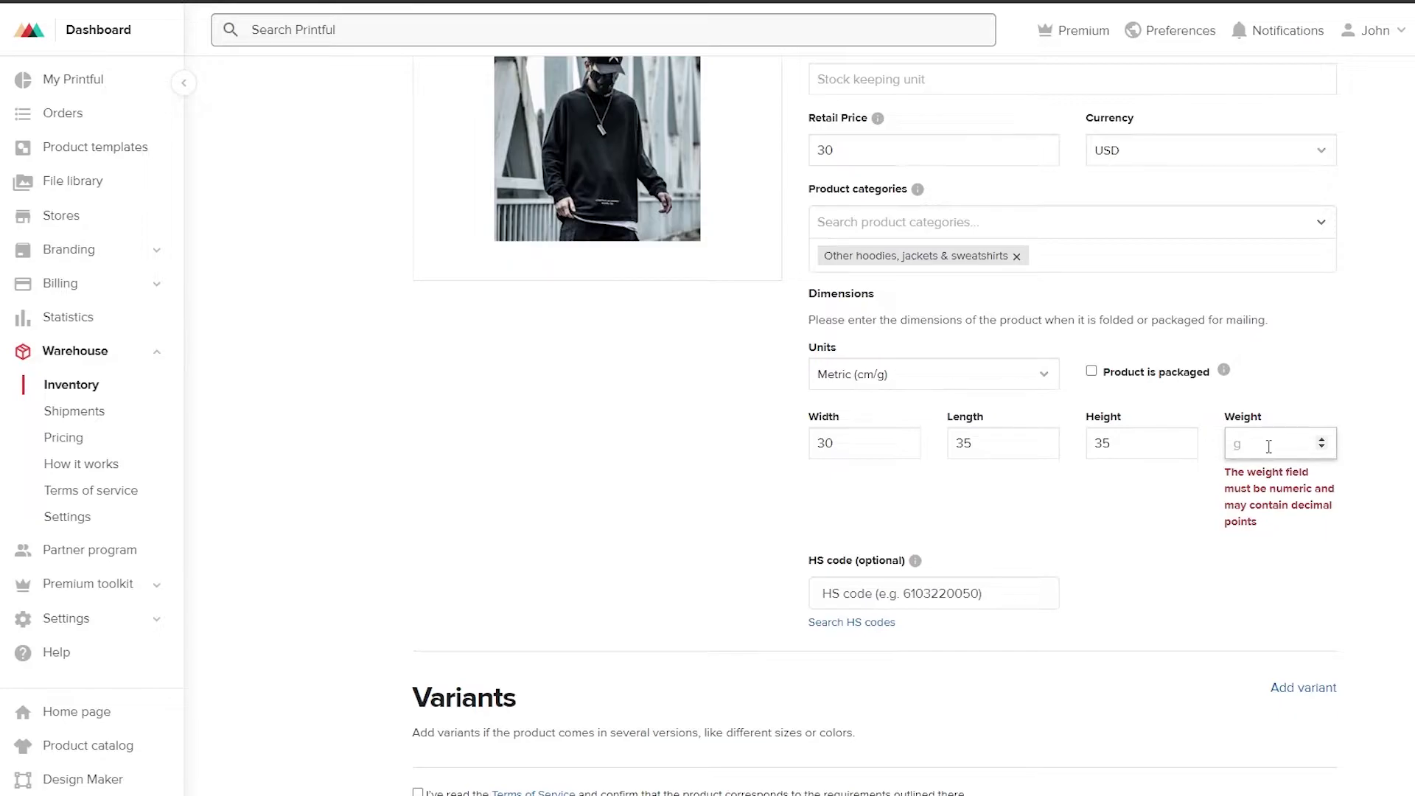
pyautogui.write('1')
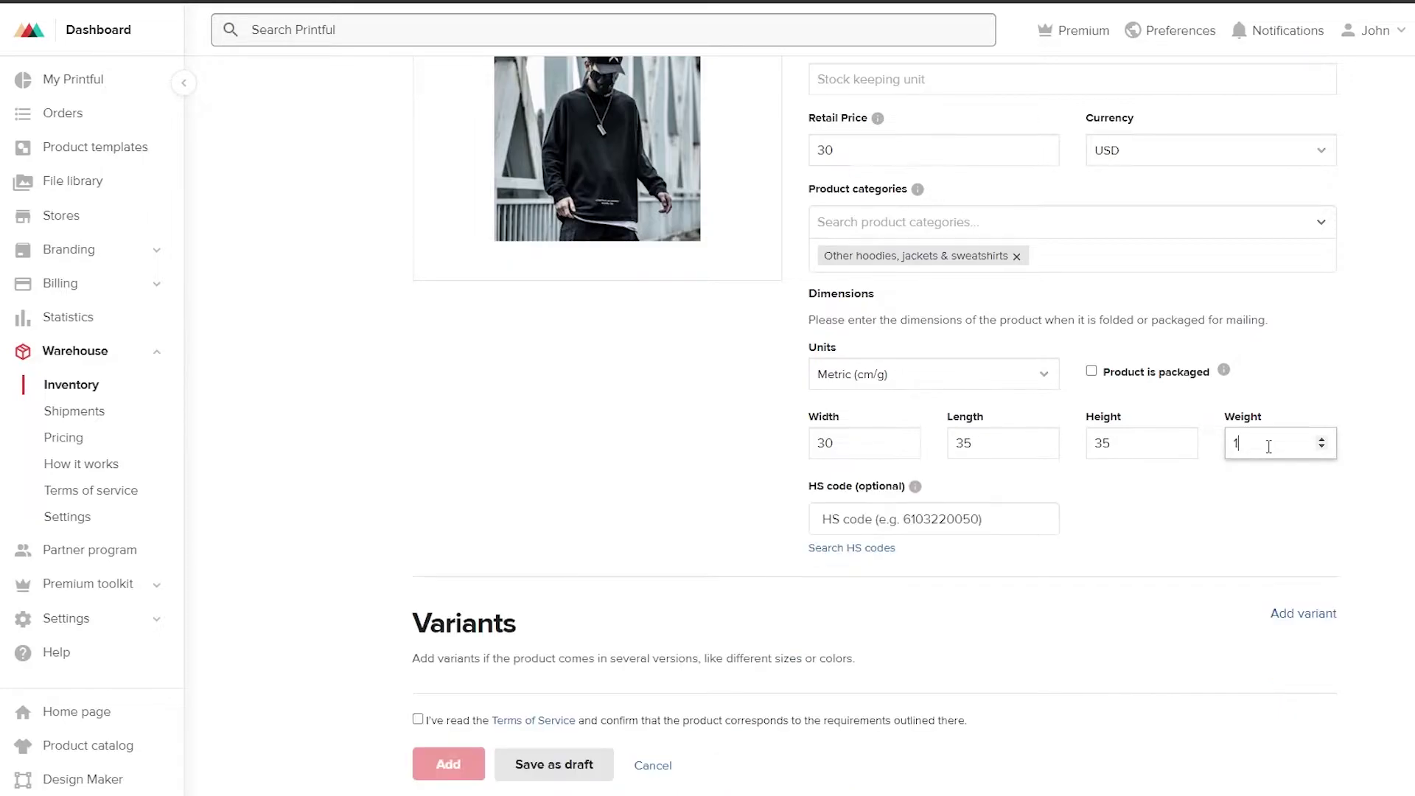
# Step: Accept the Terms of Service confirmation and add the sweatshirt to the warehouse inventory
pyautogui.scroll(-2, 1273, 603)
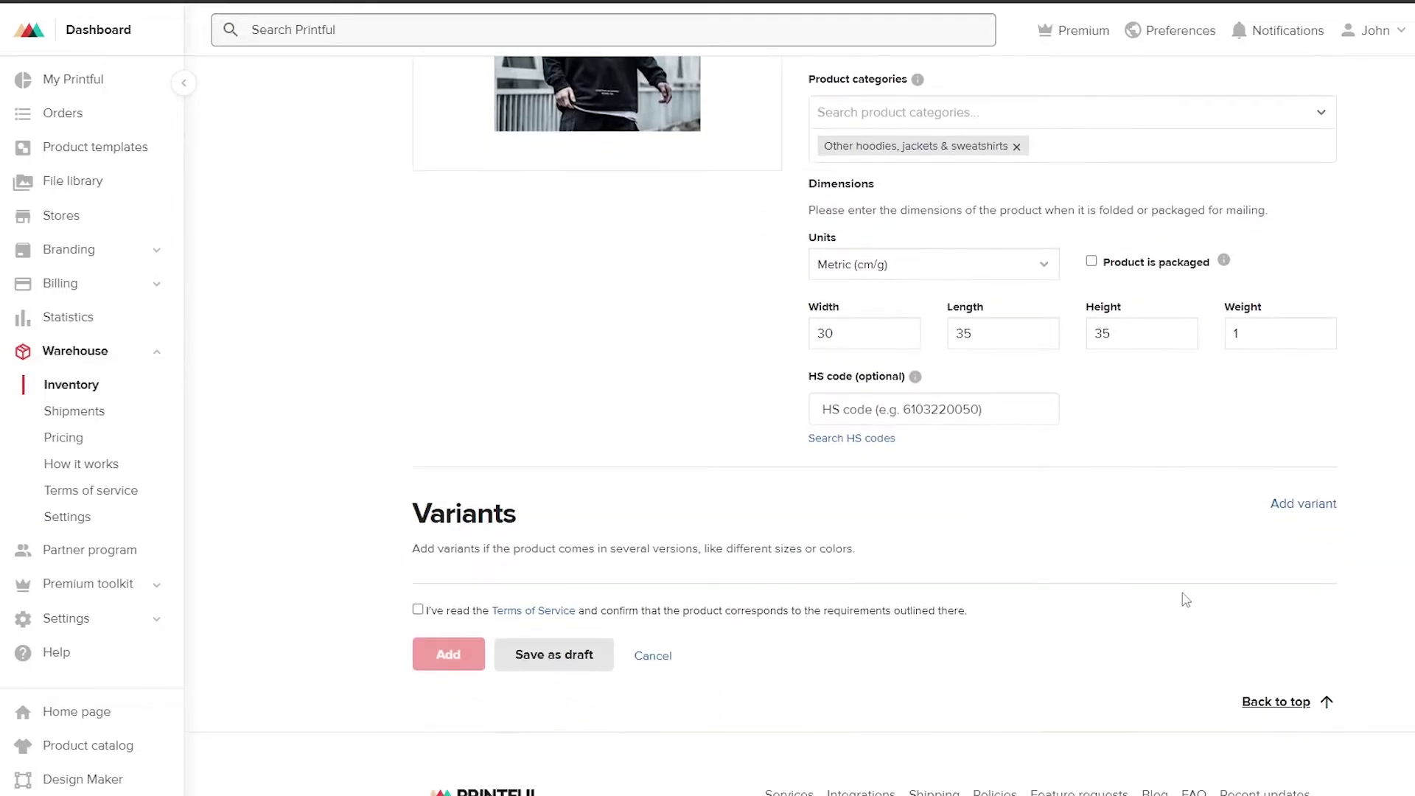
pyautogui.click(417, 609)
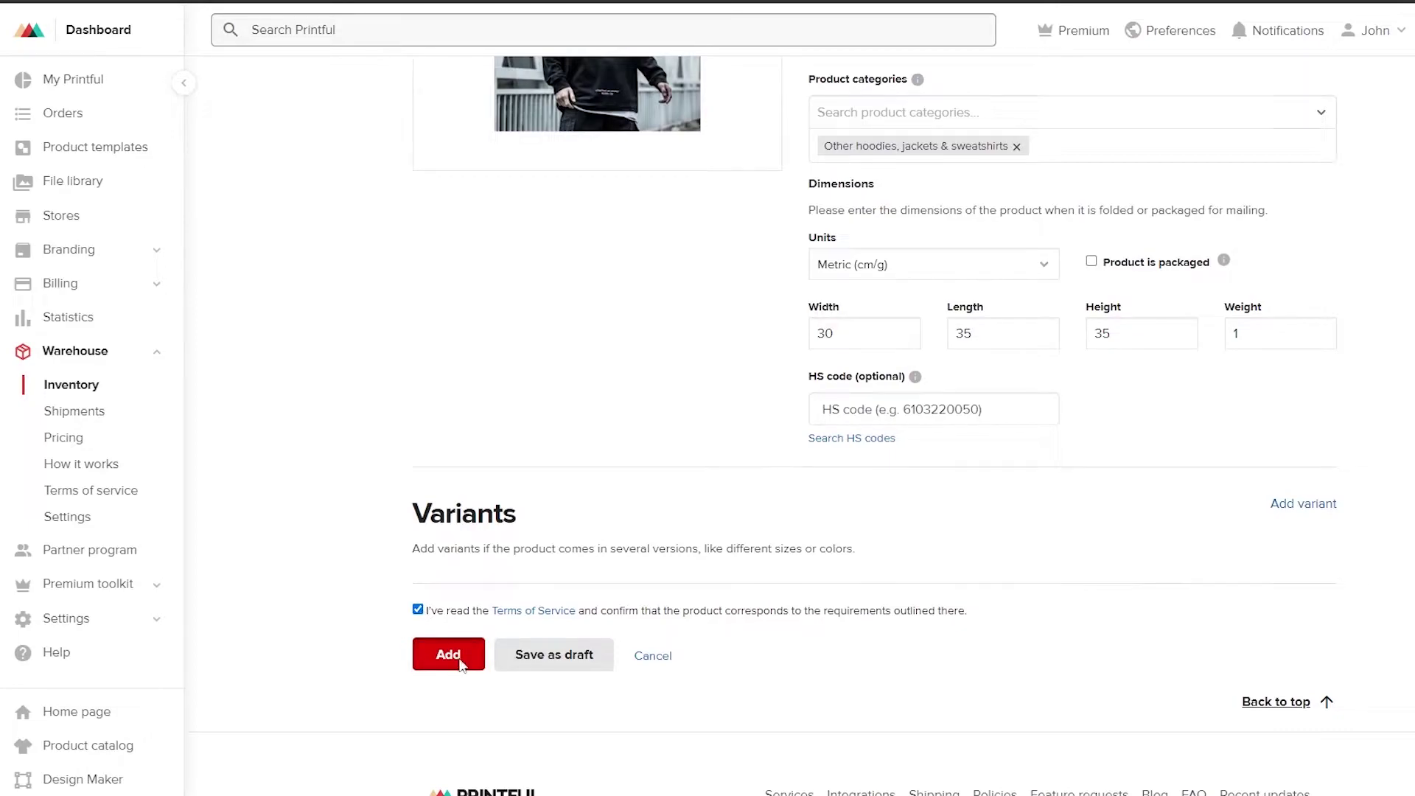
pyautogui.click(457, 656)
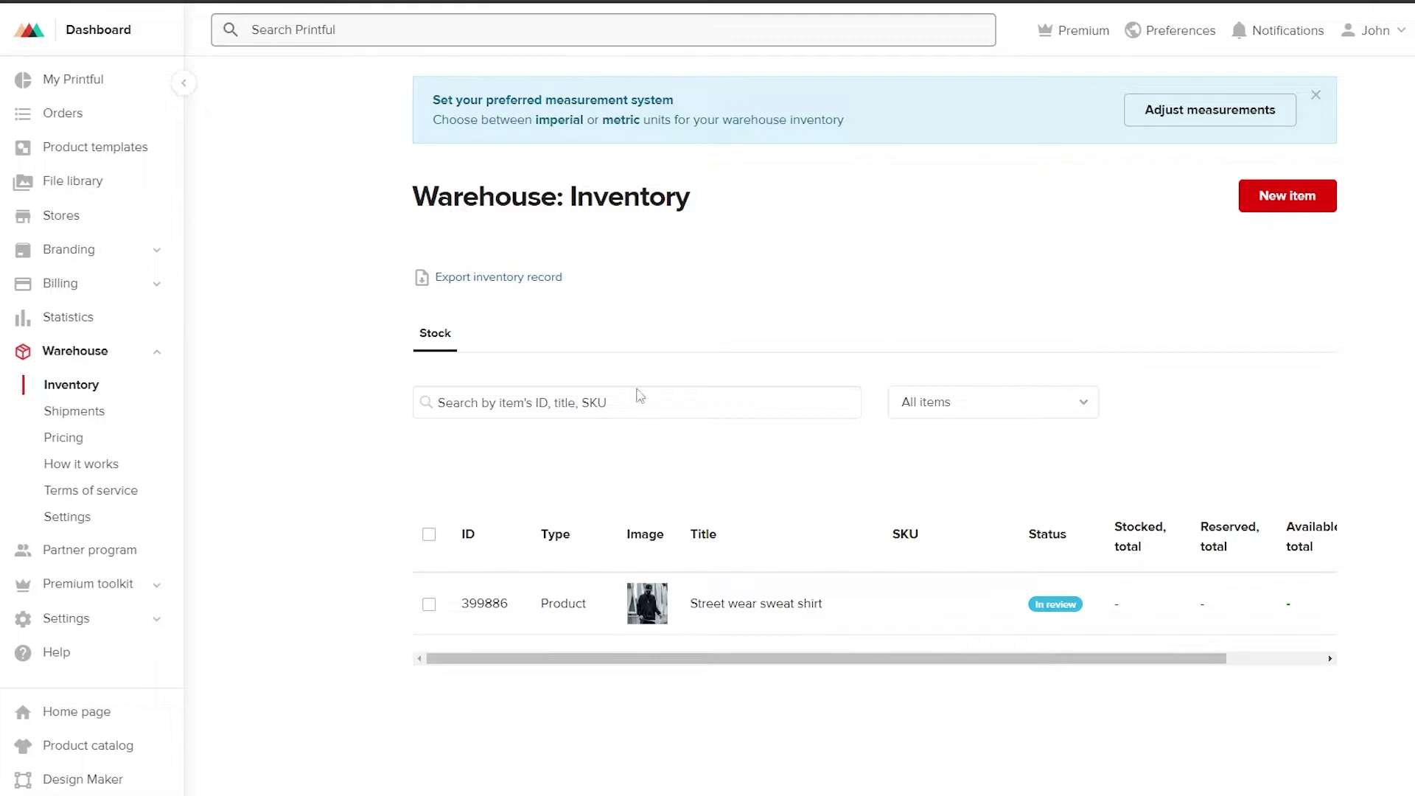
pyautogui.scroll(-2, 663, 634)
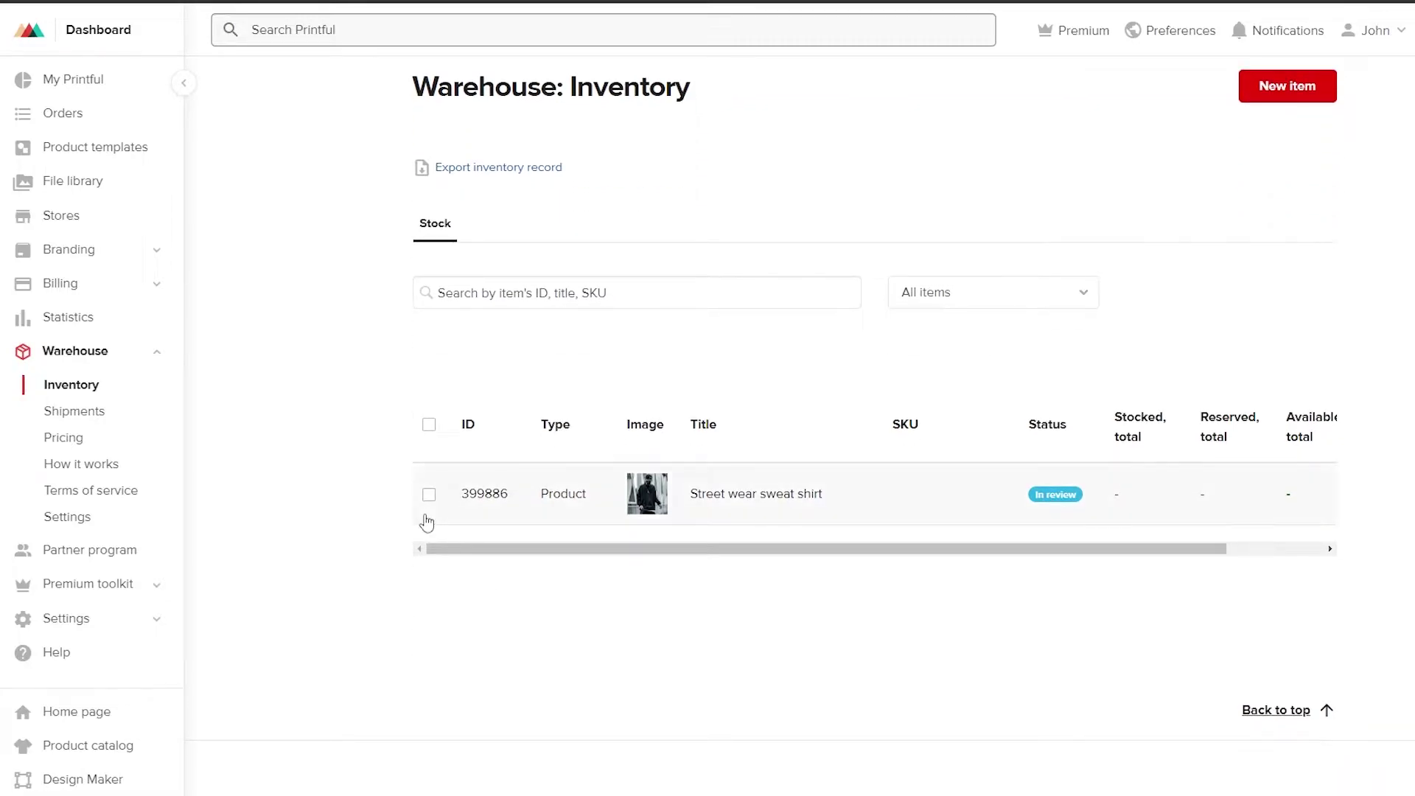
# Step: Return to the My Printful overview and start creating a new product template
pyautogui.click(64, 82)
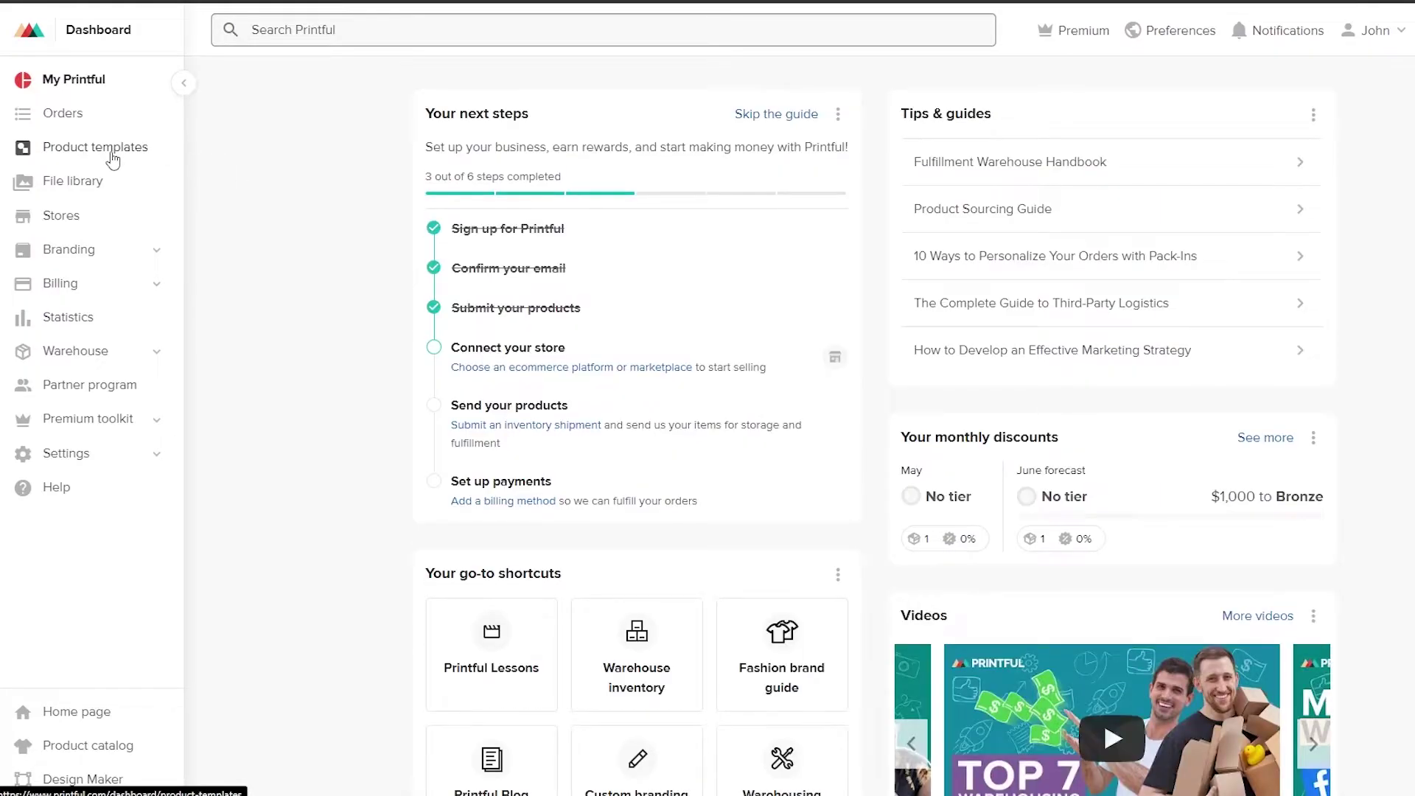
pyautogui.click(150, 155)
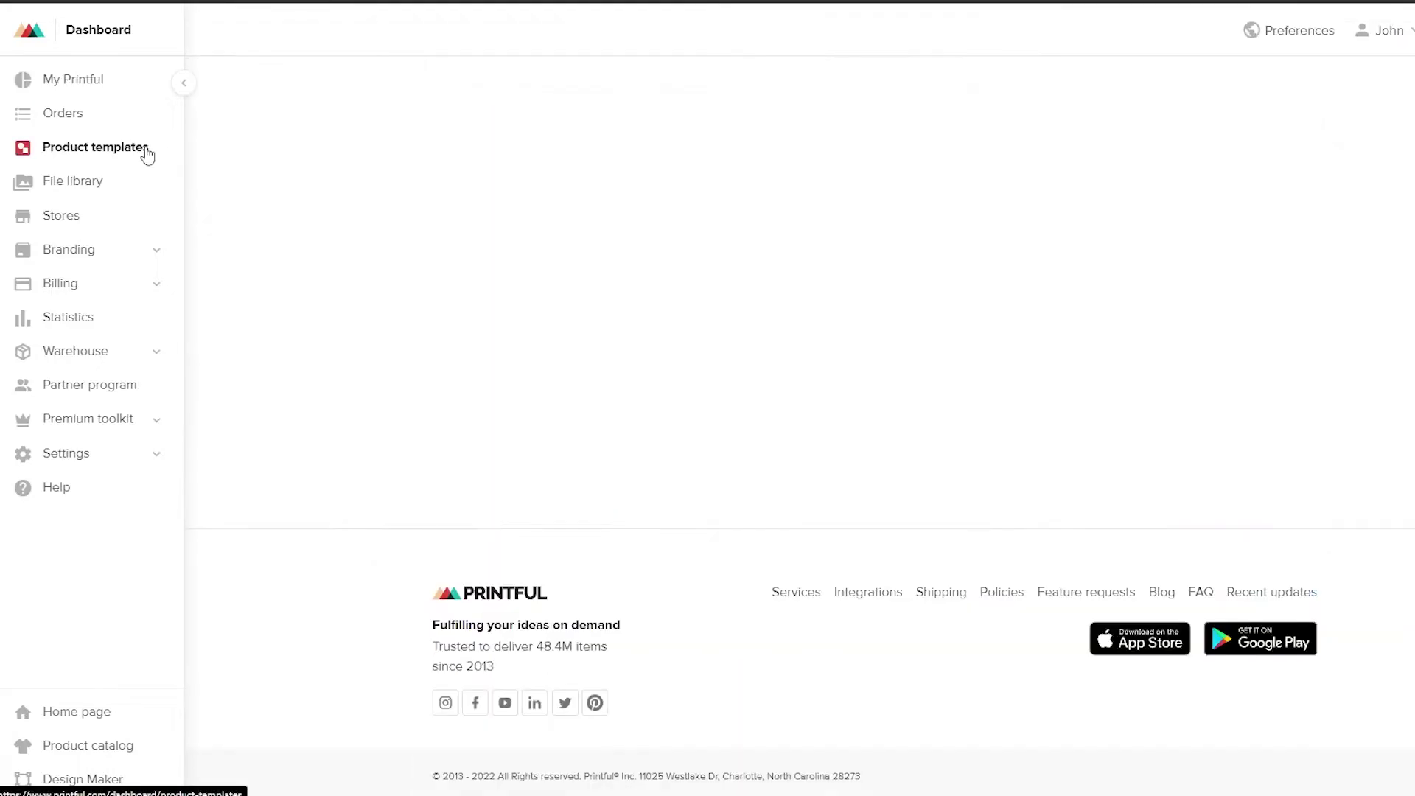
pyautogui.scroll(-5, 524, 391)
pyautogui.click(504, 220)
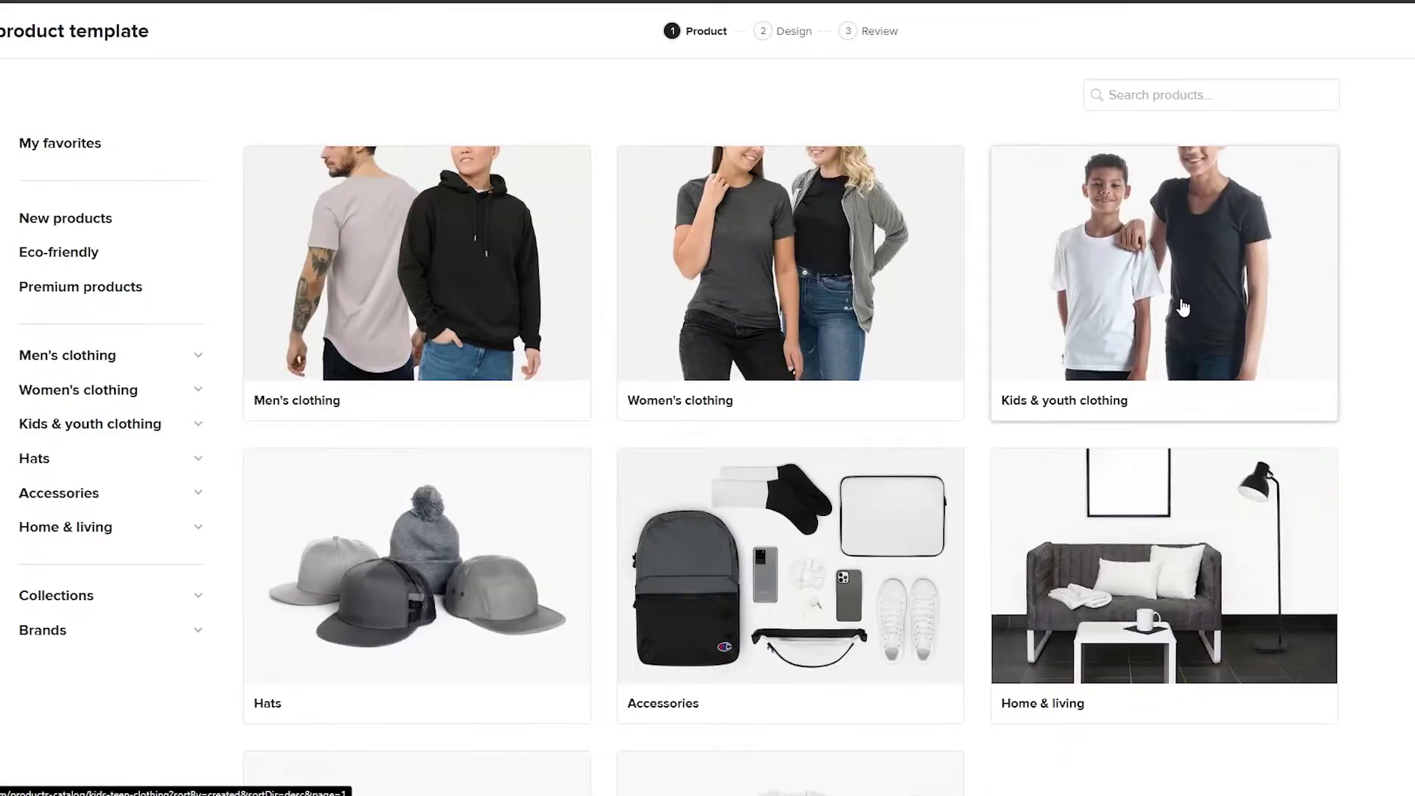
# Step: Browse the women's clothing categories for the template and open Sweatshirts
pyautogui.scroll(-3, 649, 332)
pyautogui.scroll(3, 767, 472)
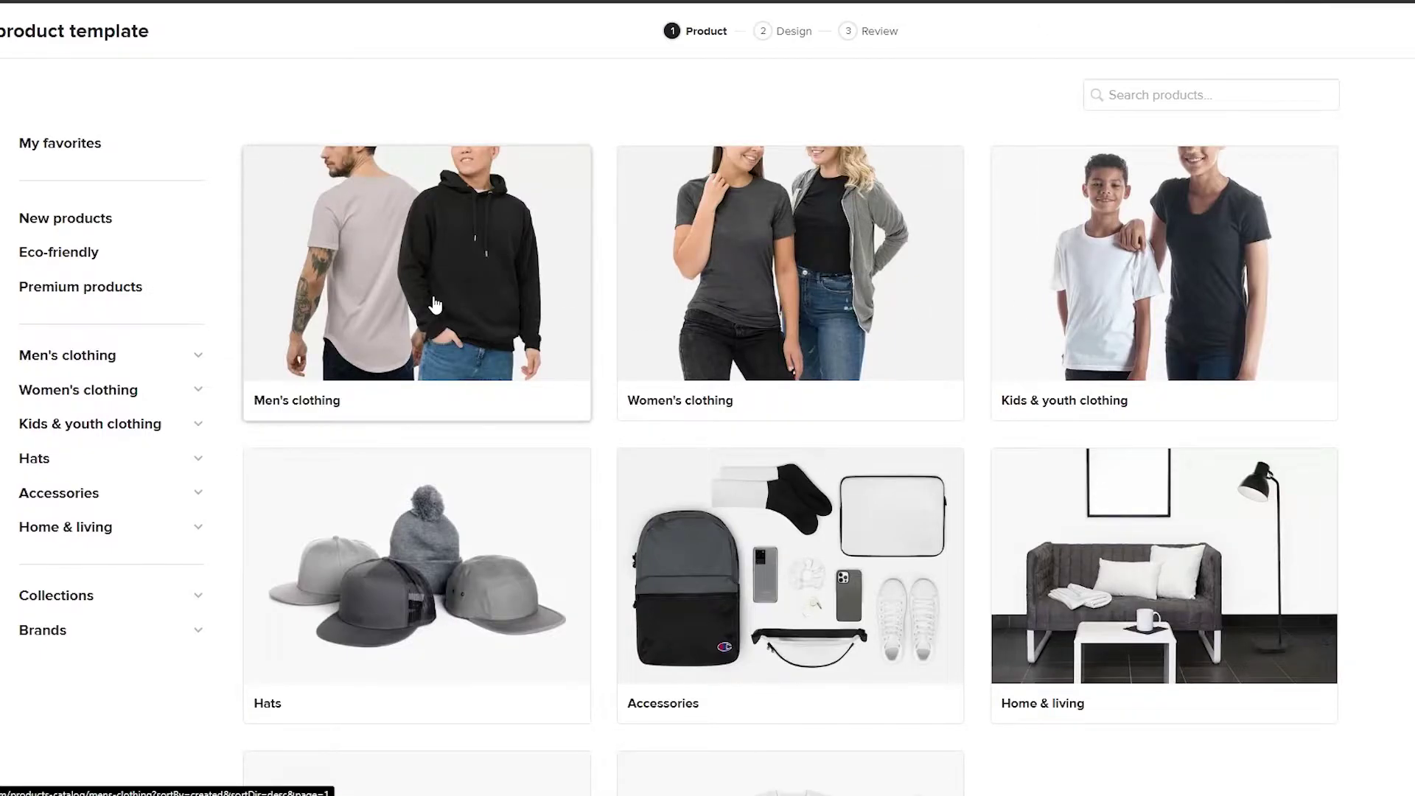
pyautogui.click(744, 296)
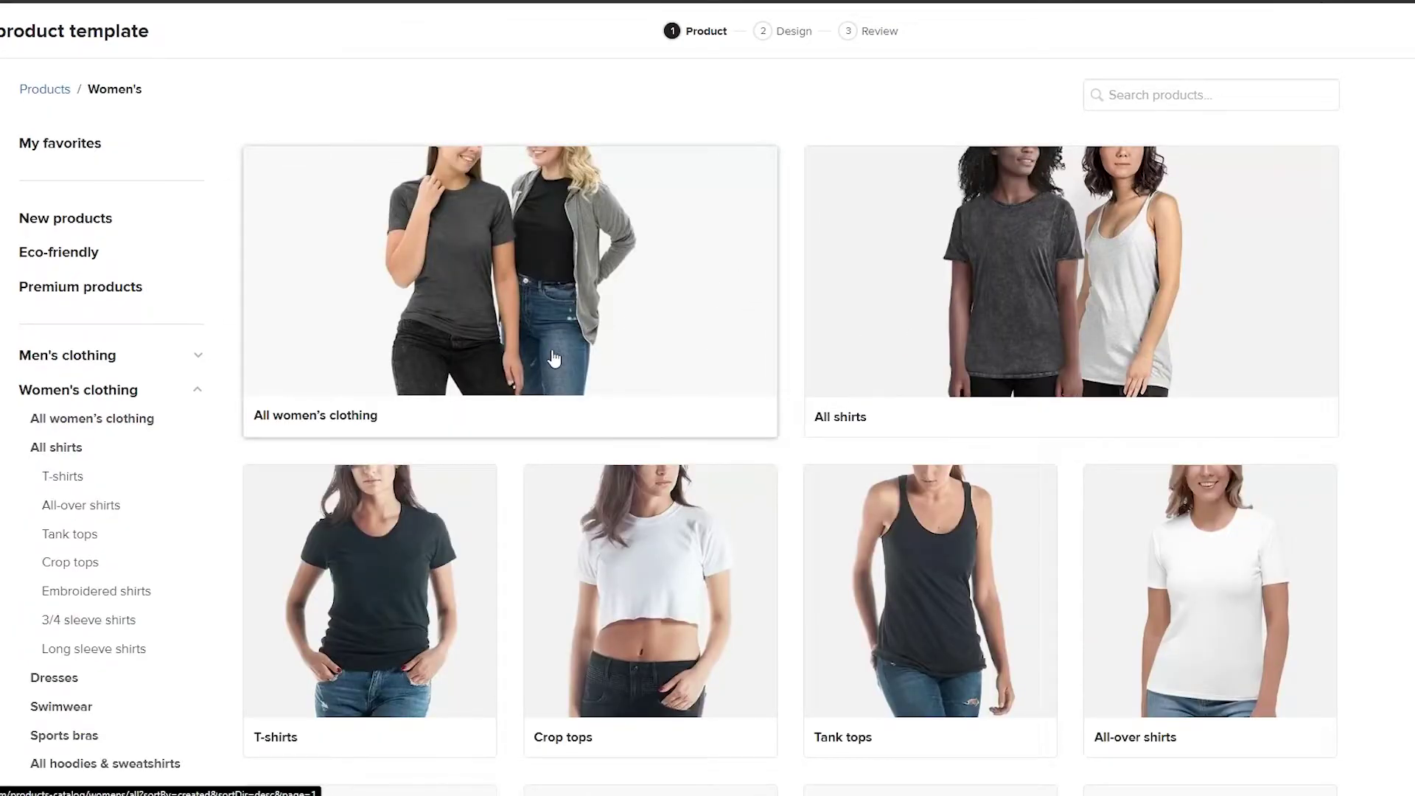
pyautogui.scroll(-2, 514, 435)
pyautogui.scroll(-3, 483, 489)
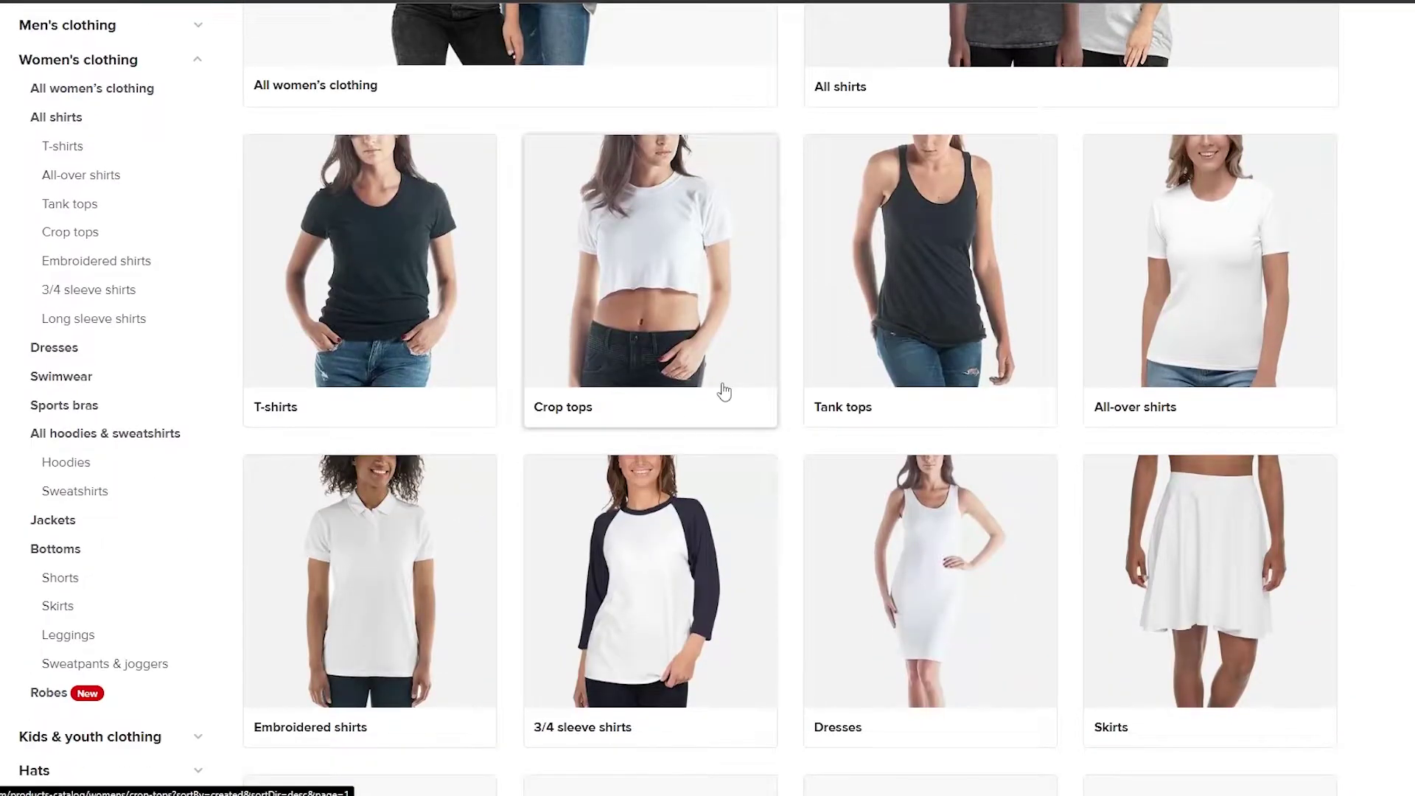
pyautogui.scroll(-2, 724, 393)
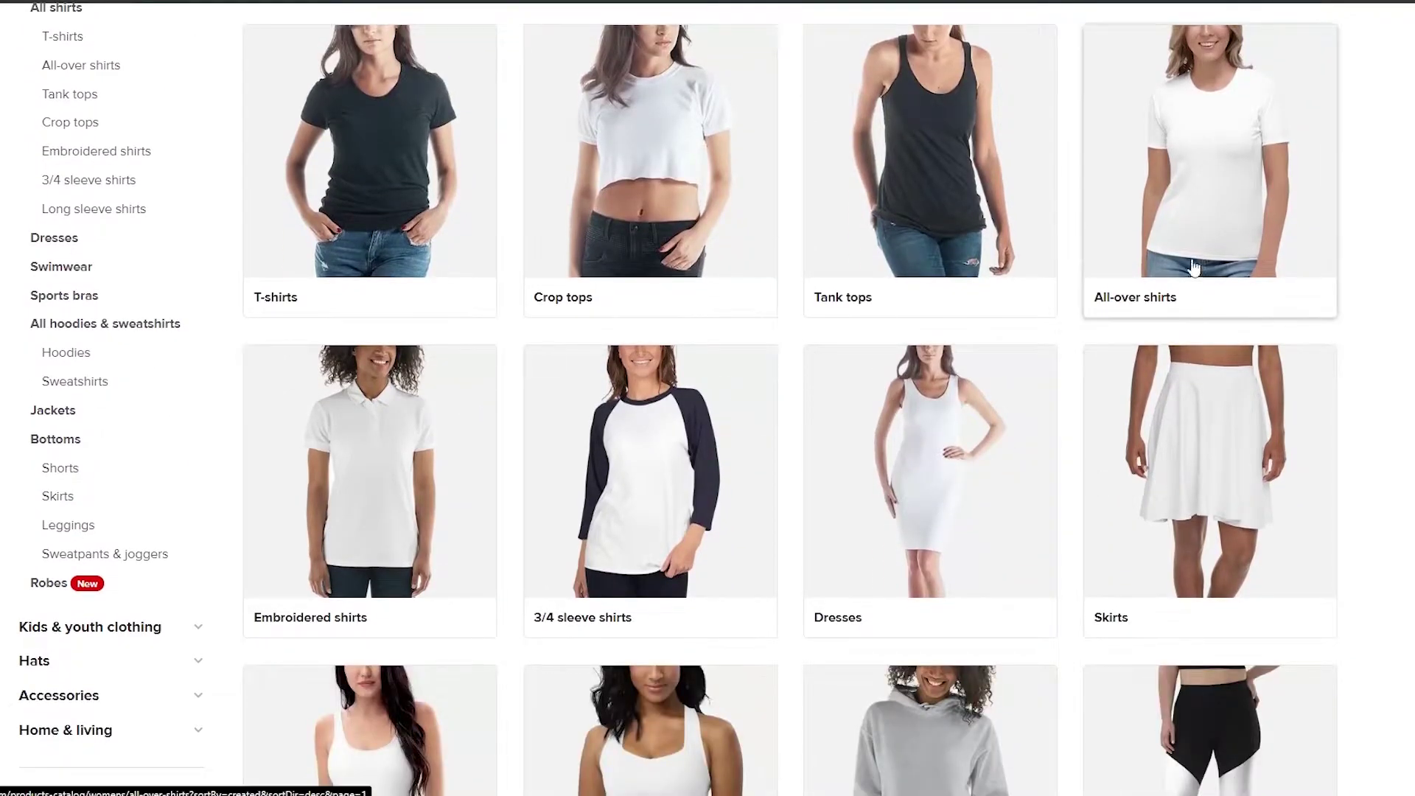
pyautogui.scroll(-7, 1052, 329)
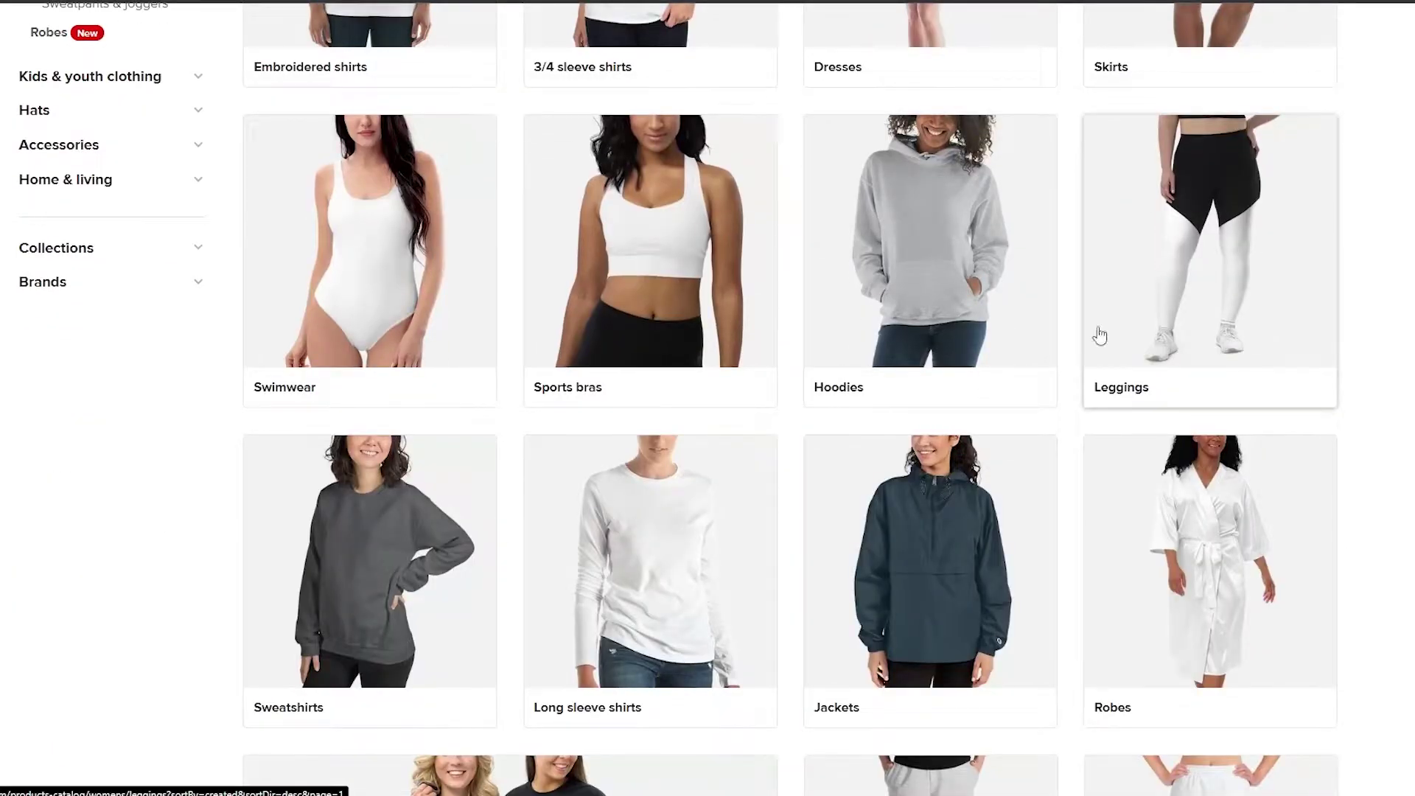
pyautogui.scroll(-3, 466, 303)
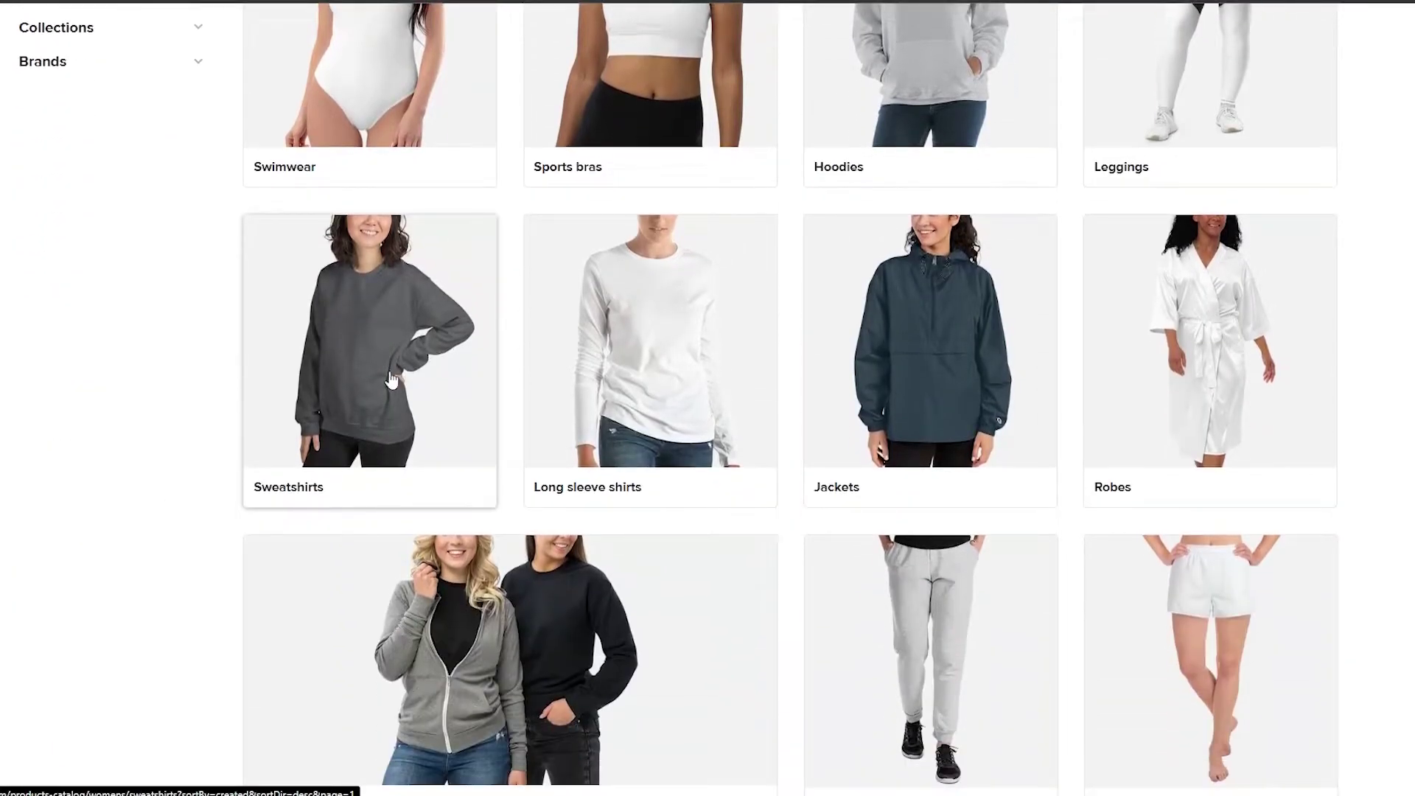
pyautogui.scroll(-4, 603, 496)
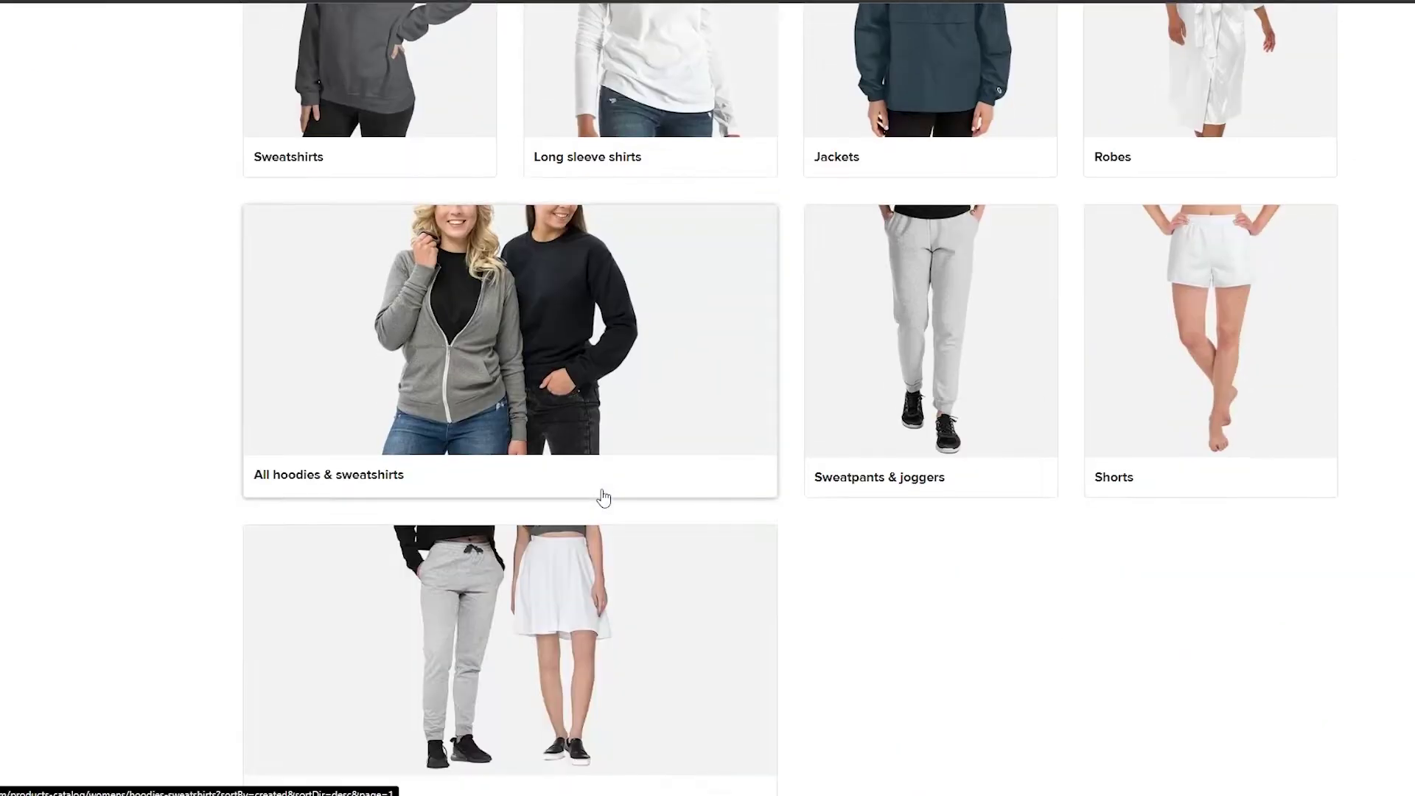
pyautogui.scroll(5, 603, 496)
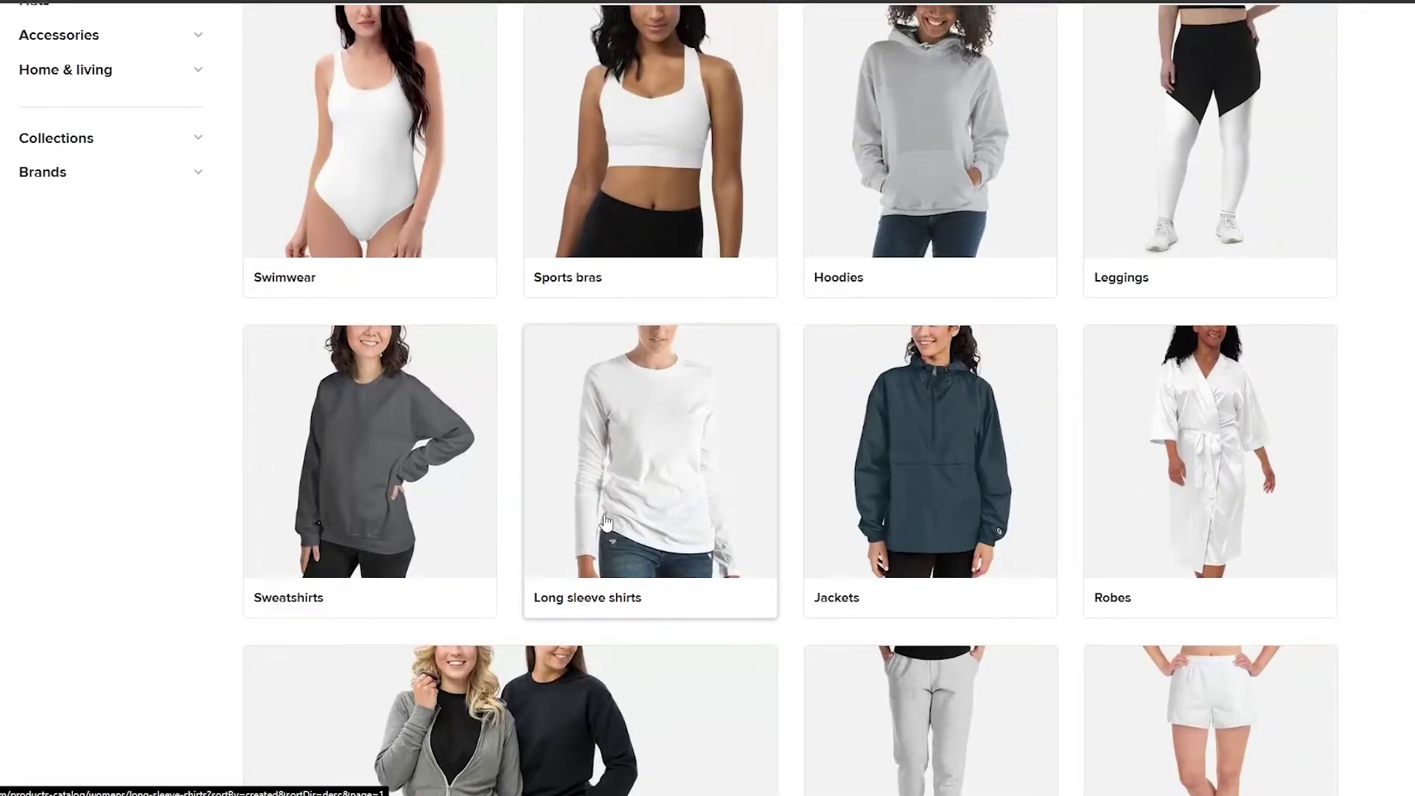
pyautogui.click(322, 467)
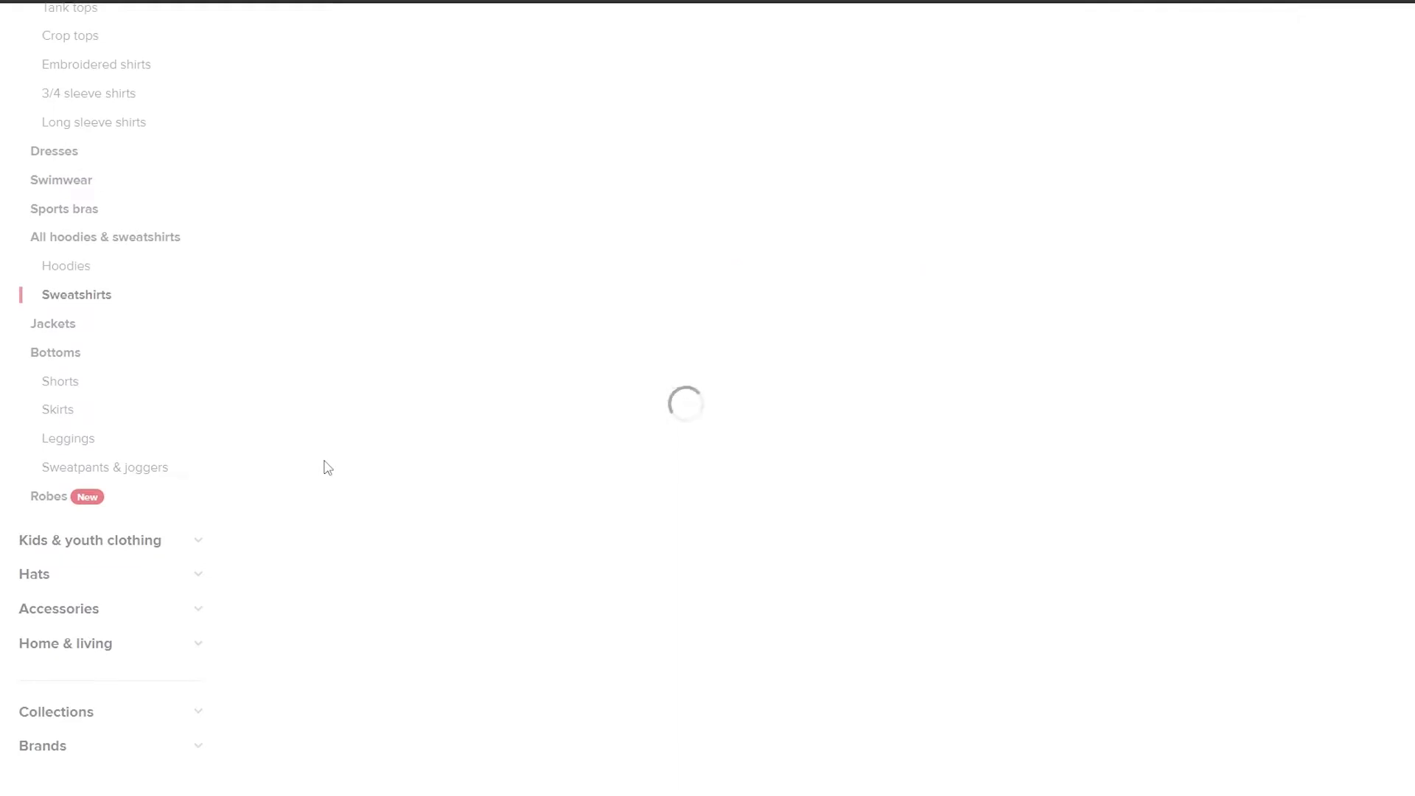
# Step: Choose the Unisex Organic Sweatshirt | SOL'S 03574 as the template's product
pyautogui.scroll(-4, 499, 443)
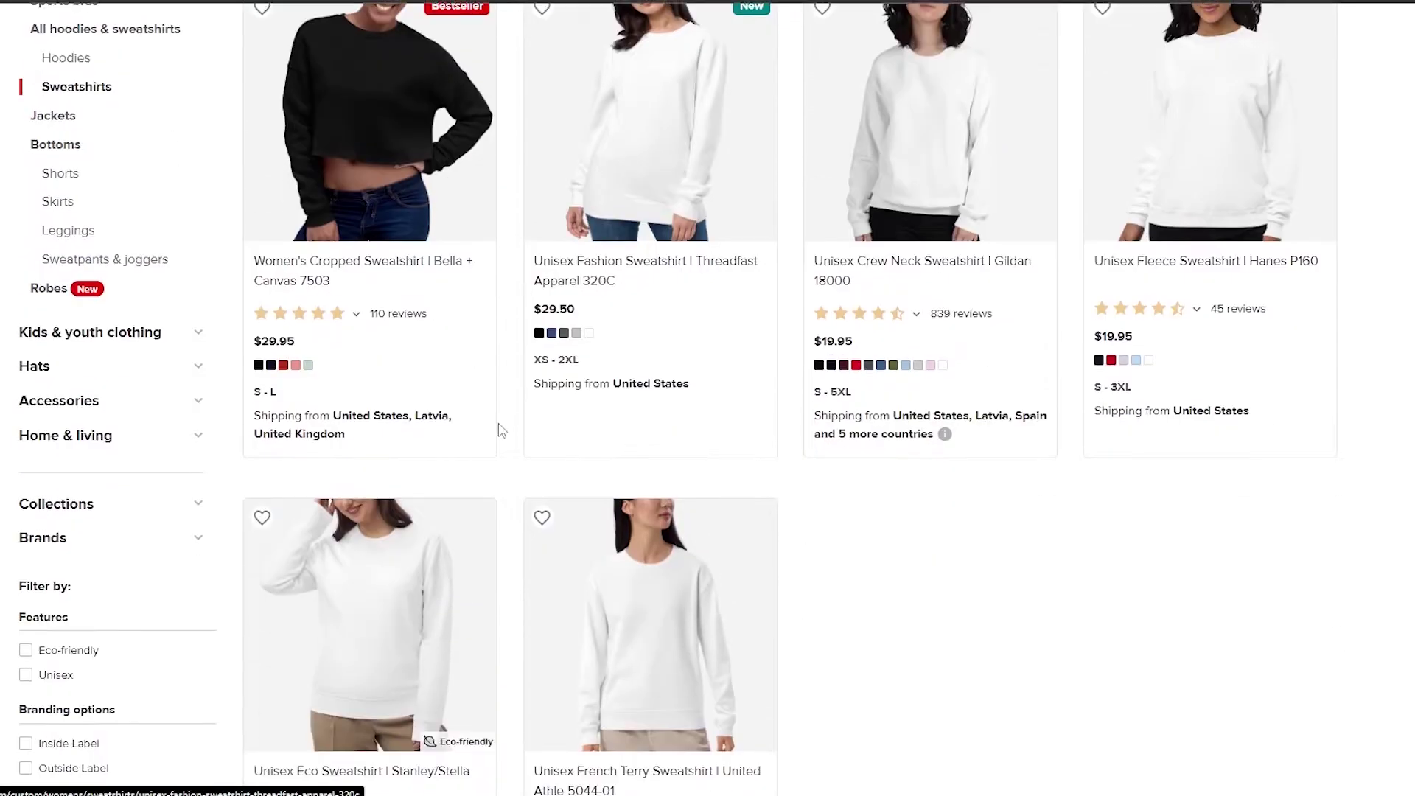
pyautogui.scroll(6, 634, 528)
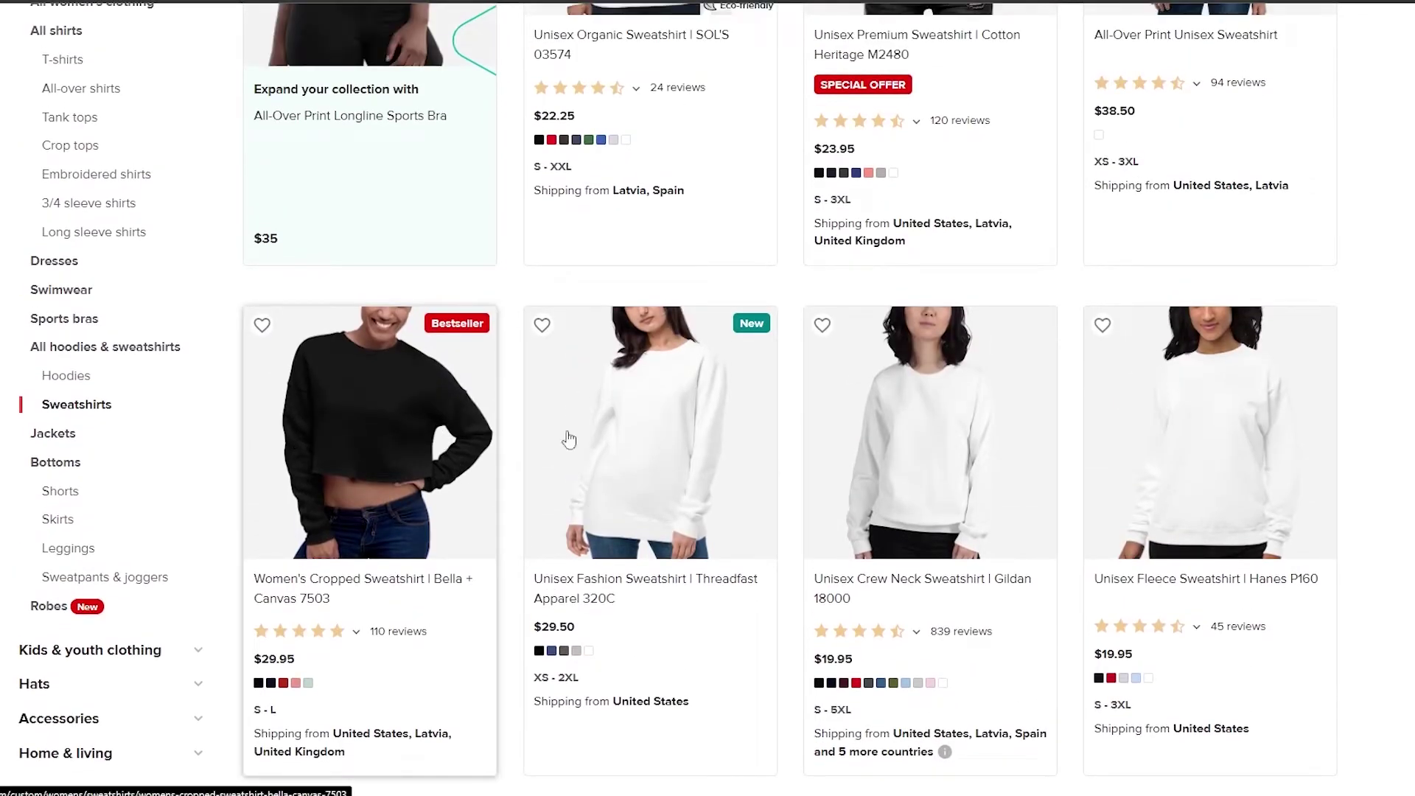
pyautogui.scroll(3, 684, 441)
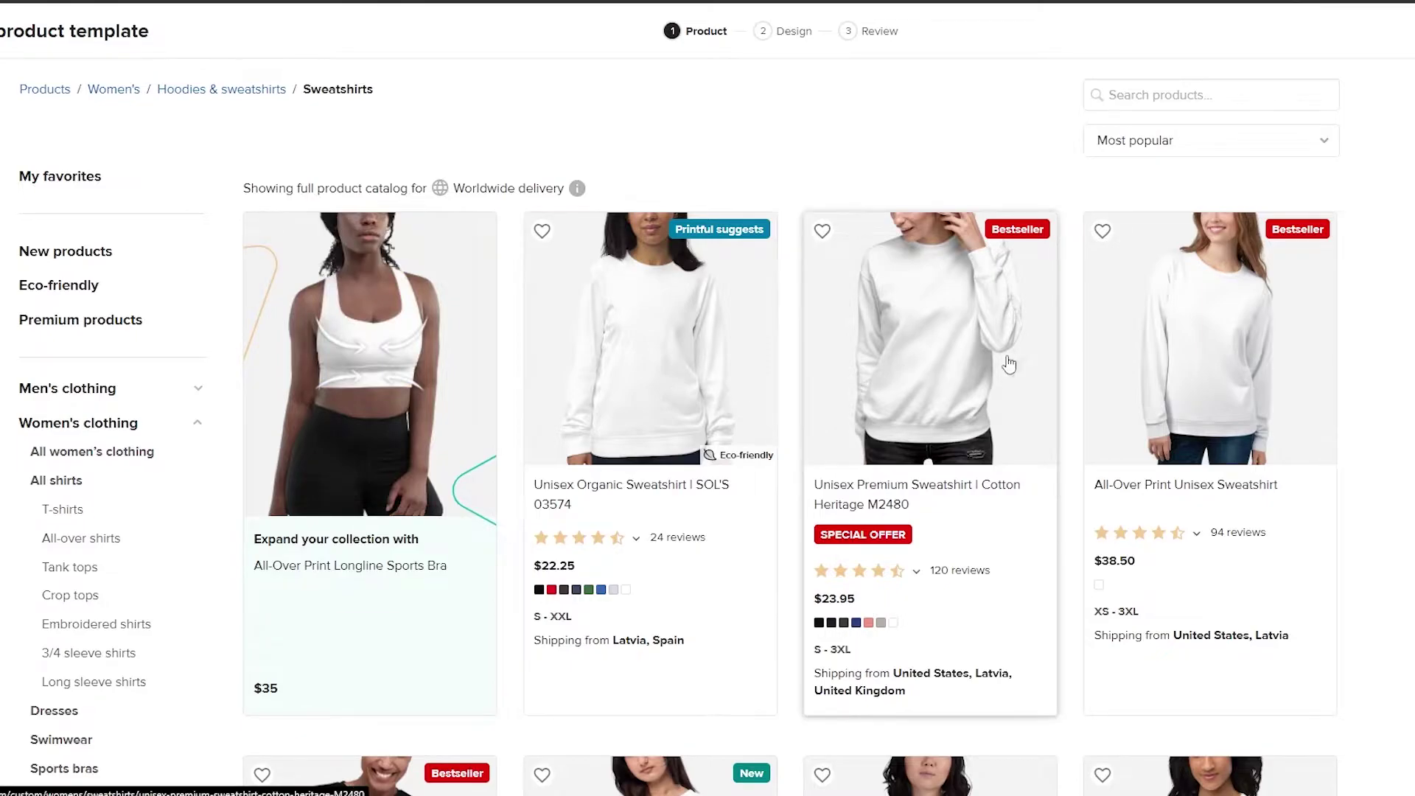
pyautogui.click(667, 388)
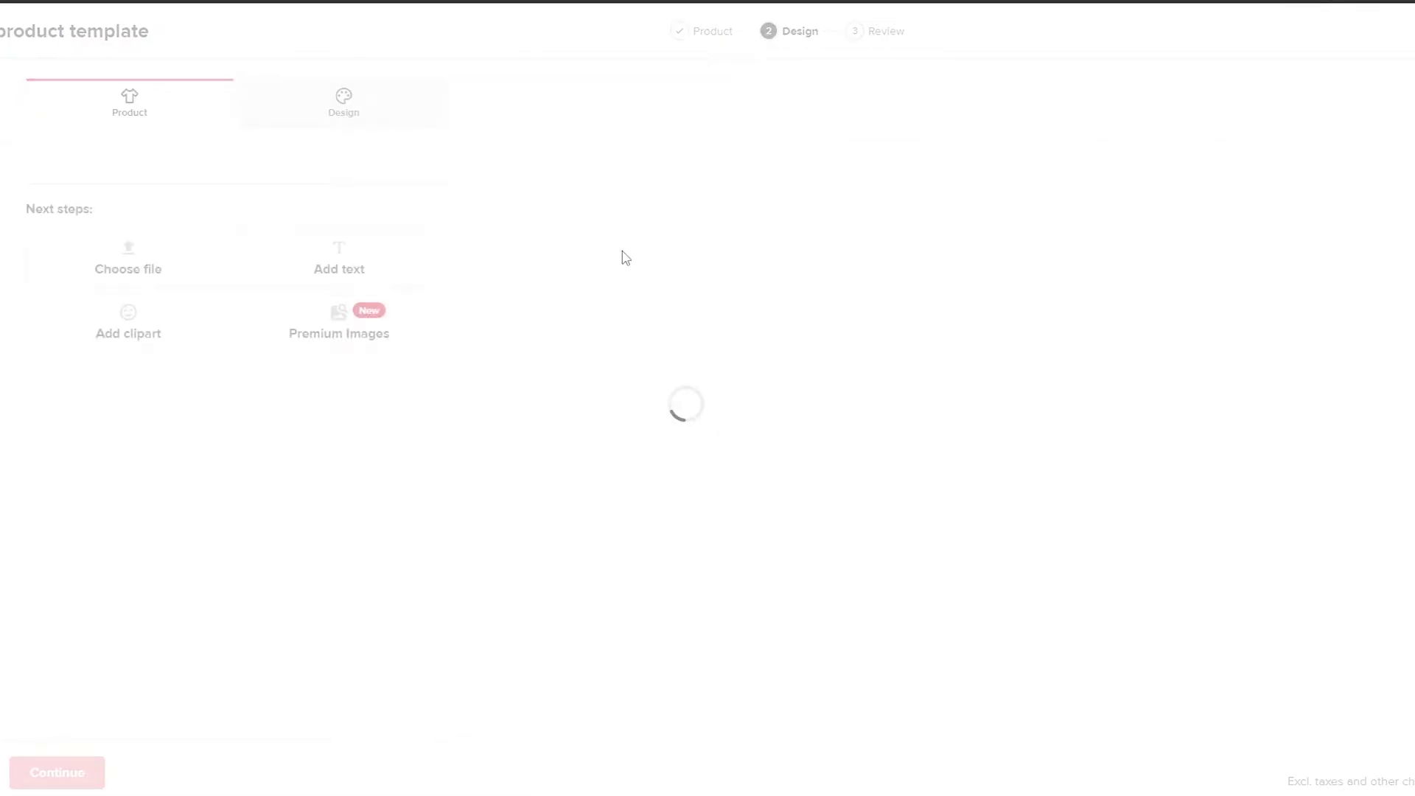
pyautogui.scroll(-2, 470, 404)
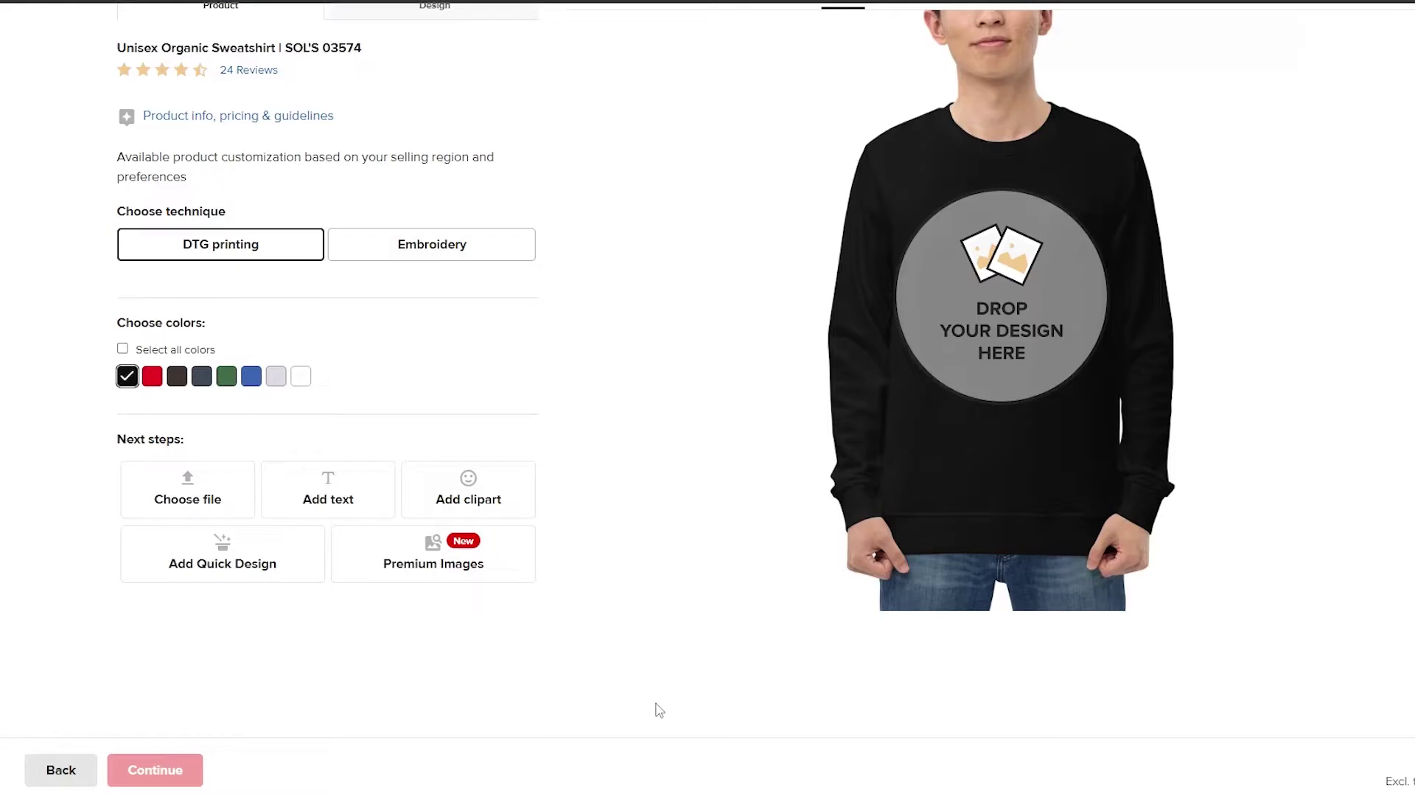
# Step: Try to place Untitled_design__1_-removebg-preview.png from the Logo folder on the sweatshirt front, and reload the template page
pyautogui.hotkey('alt', 'Tab')
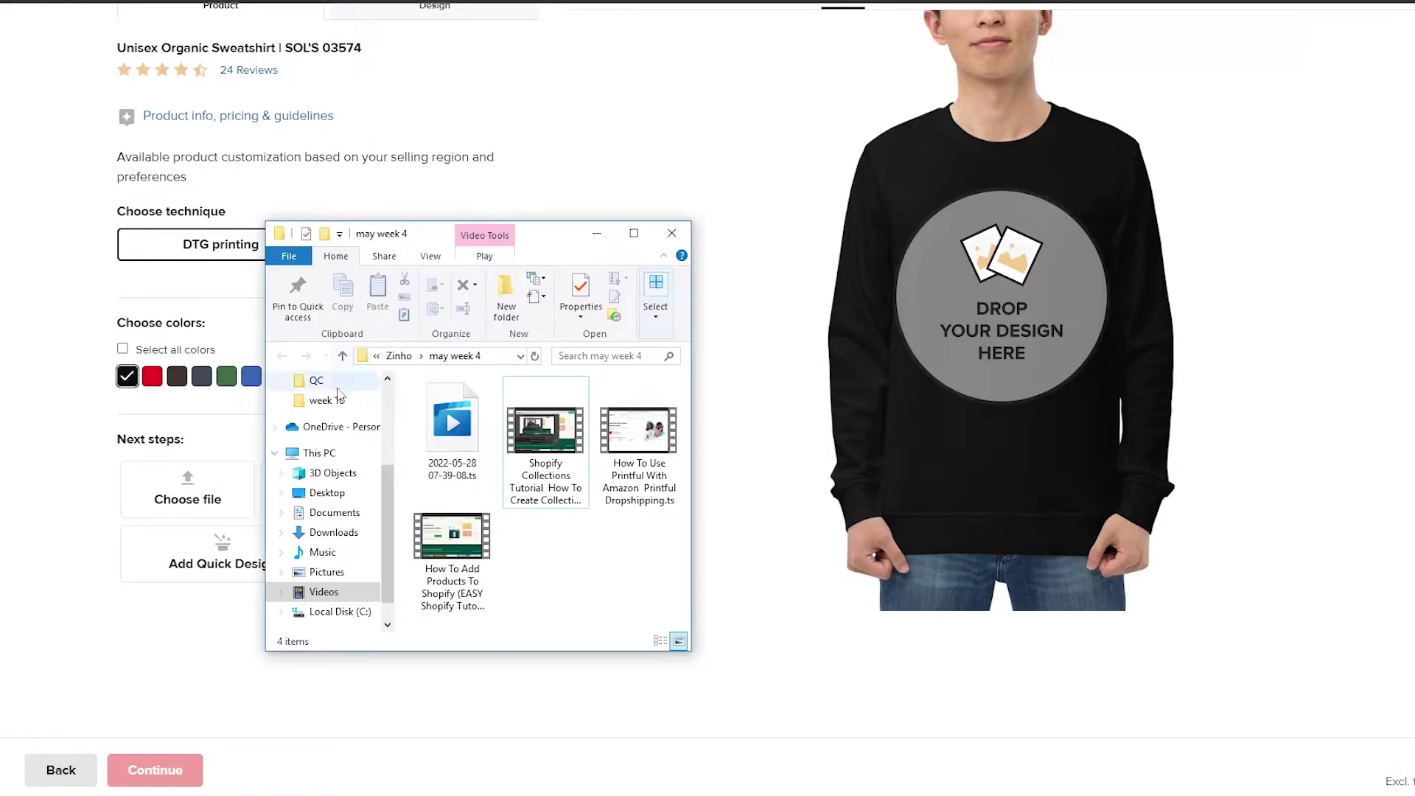
pyautogui.scroll(2, 329, 452)
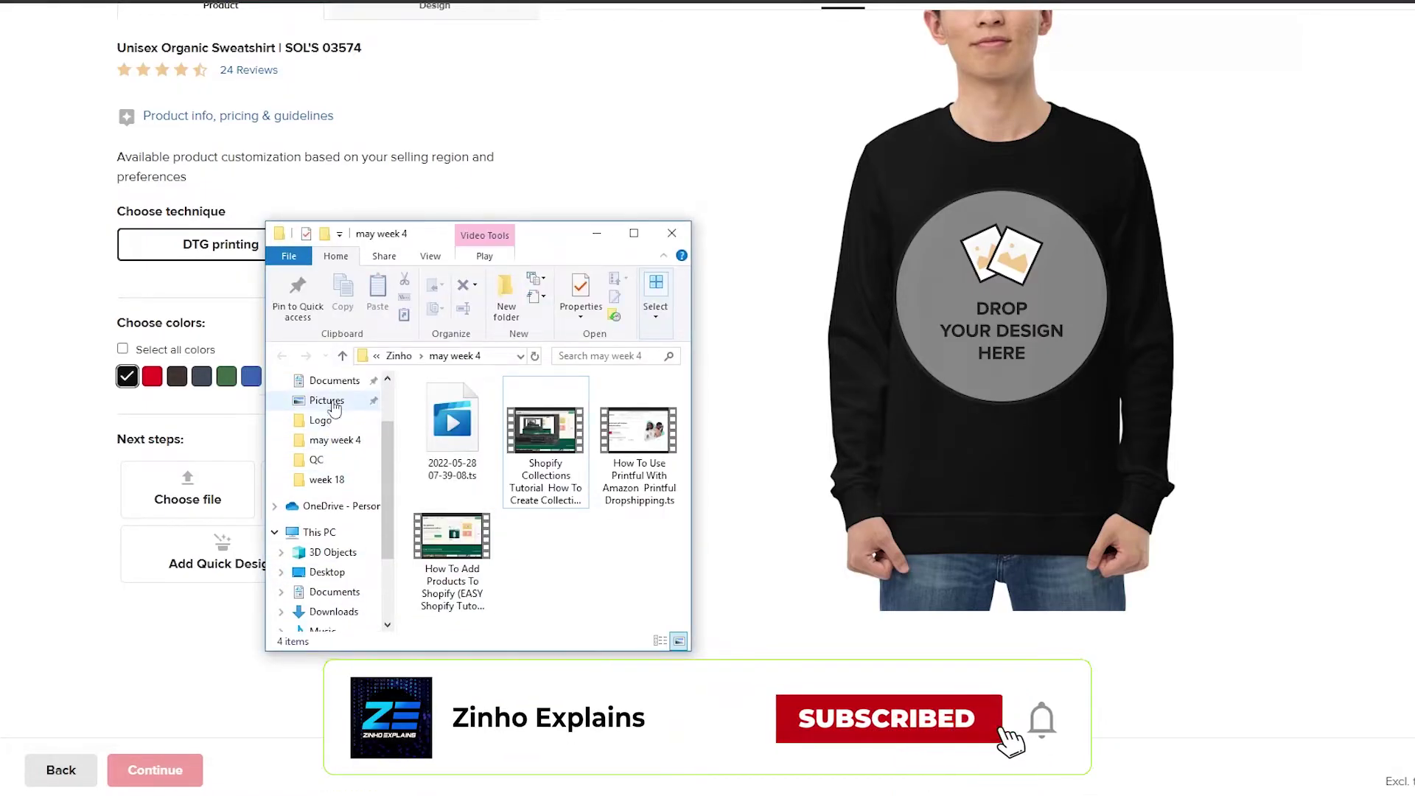
pyautogui.click(320, 420)
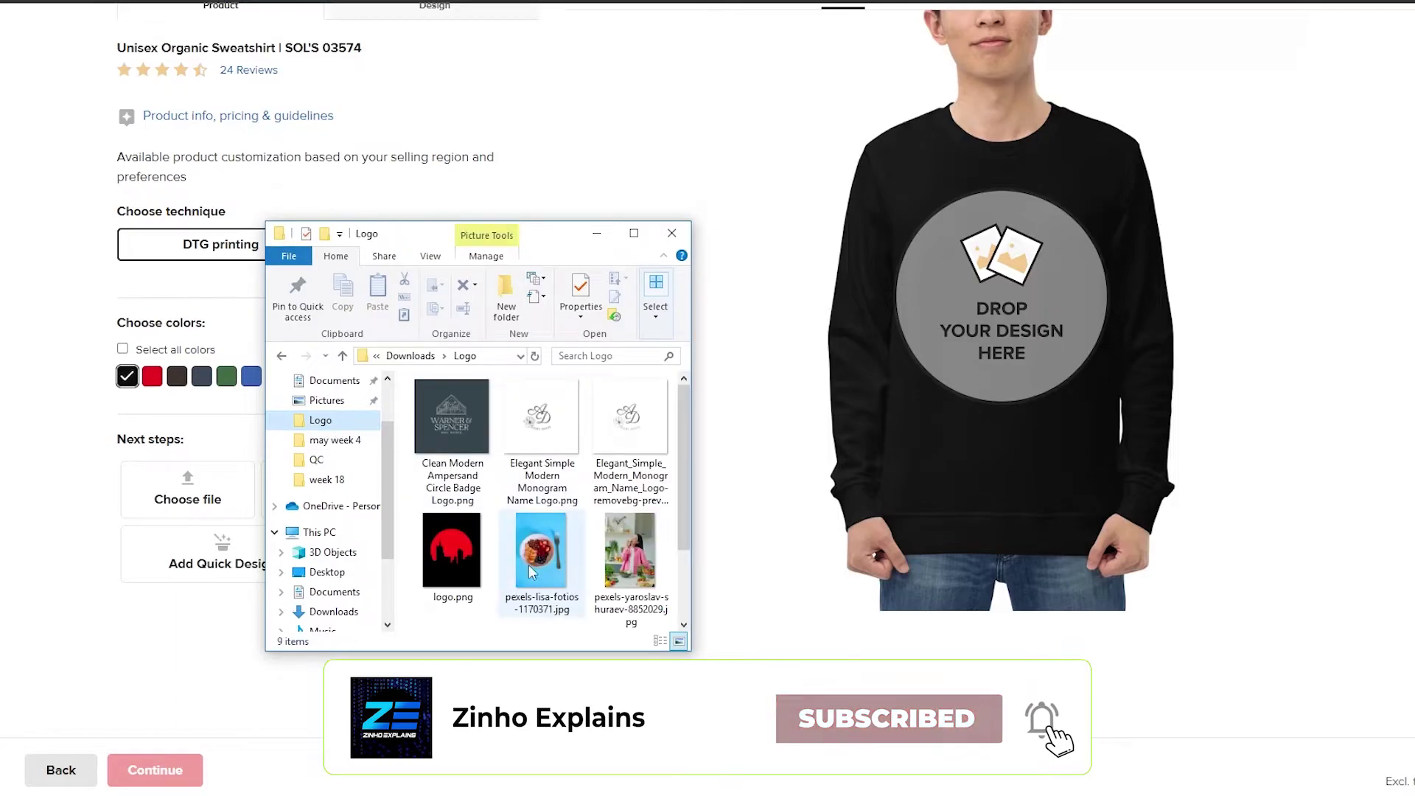
pyautogui.scroll(-2, 590, 538)
pyautogui.click(620, 565)
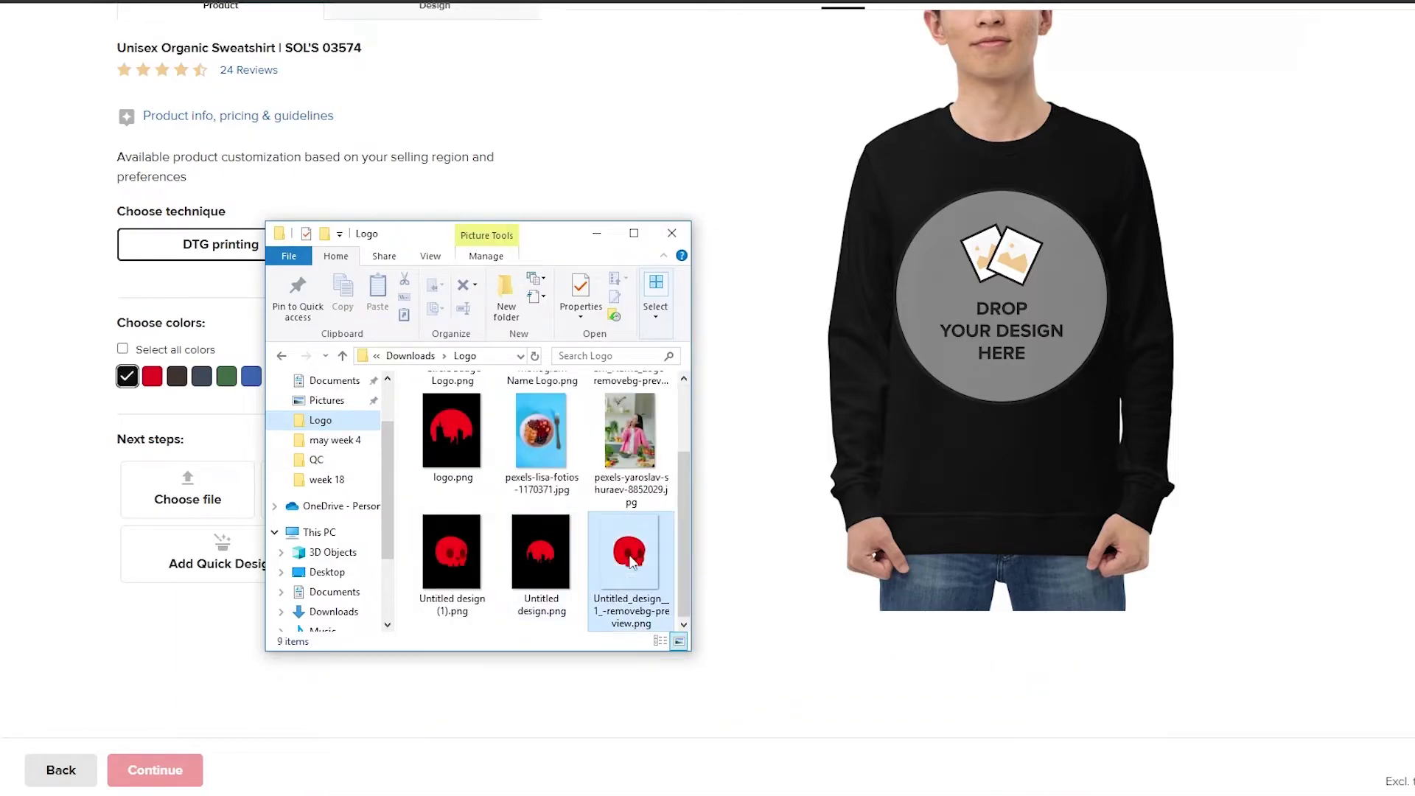
pyautogui.moveTo(620, 566); pyautogui.dragTo(968, 353)
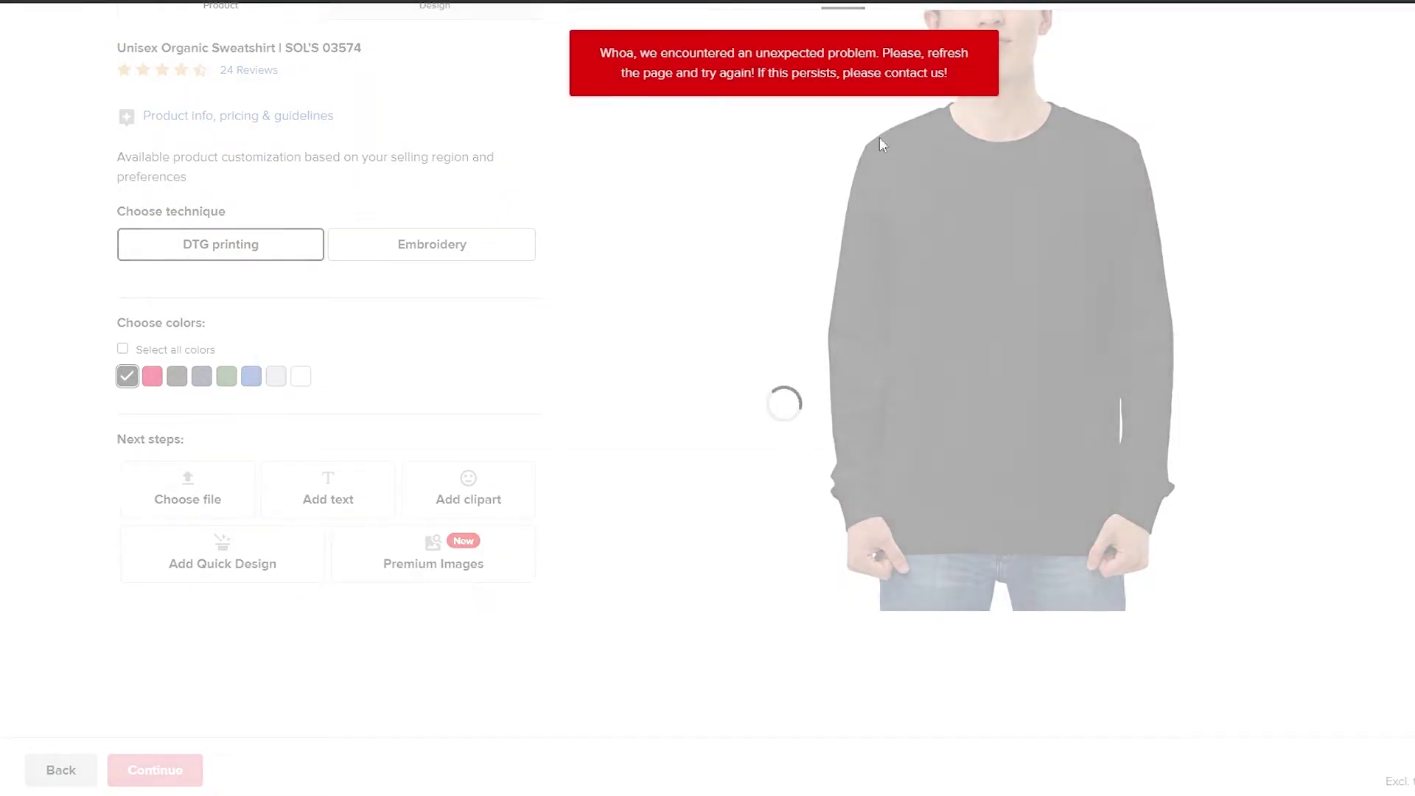
pyautogui.press('F5')
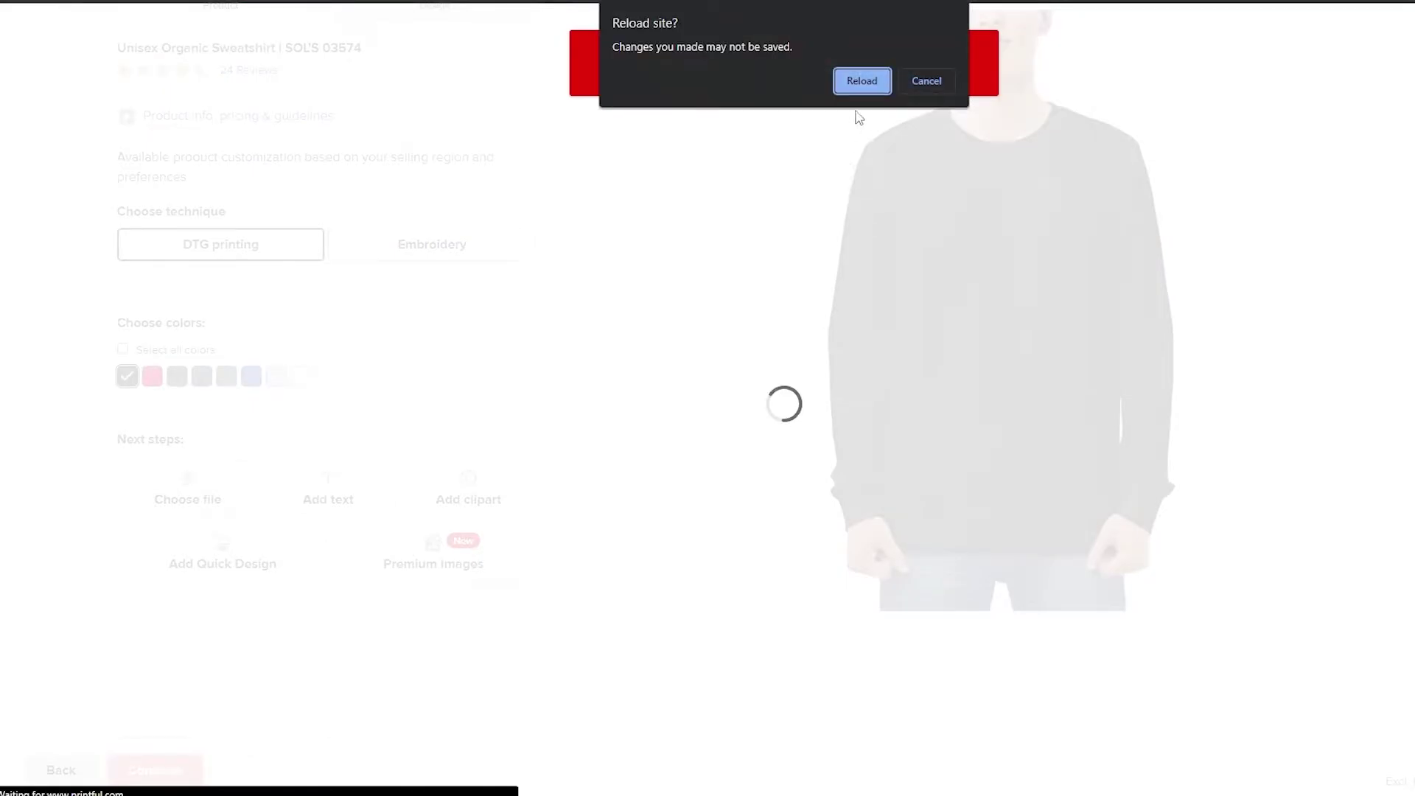
pyautogui.click(863, 81)
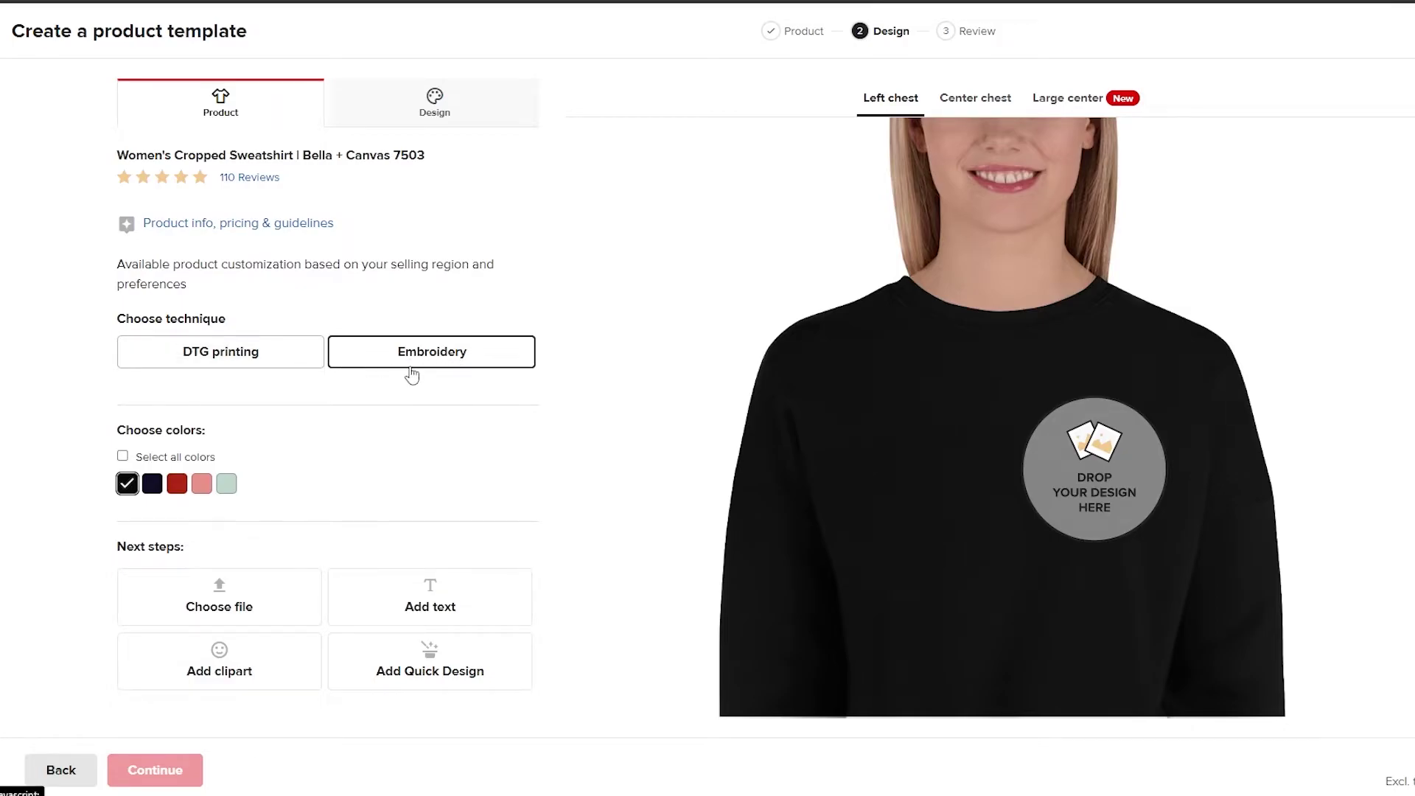
# Step: Start choosing a design file for the embroidered cropped sweatshirt and accept the embroidery requirements, opting not to see them again
pyautogui.click(221, 589)
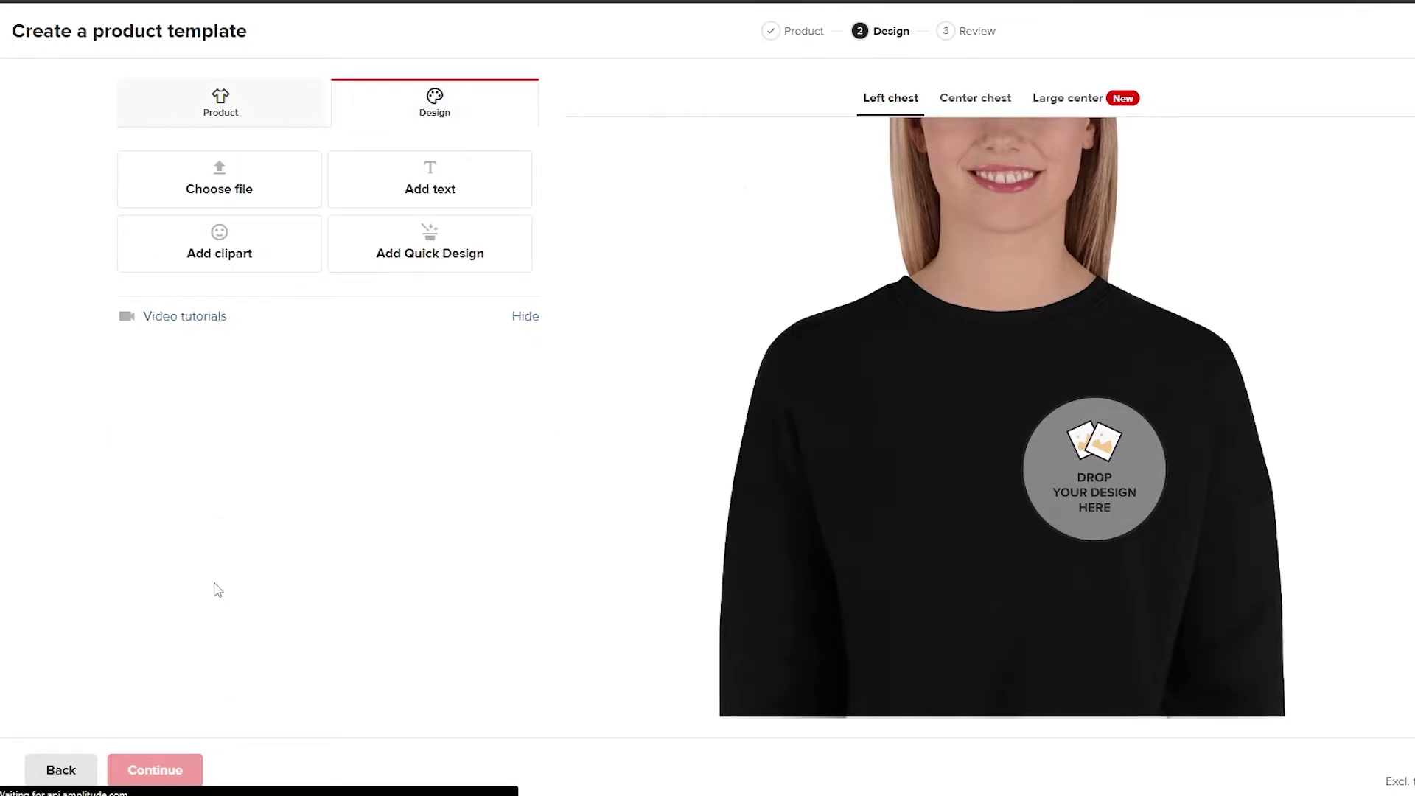
pyautogui.scroll(-5, 778, 504)
pyautogui.scroll(-1, 573, 715)
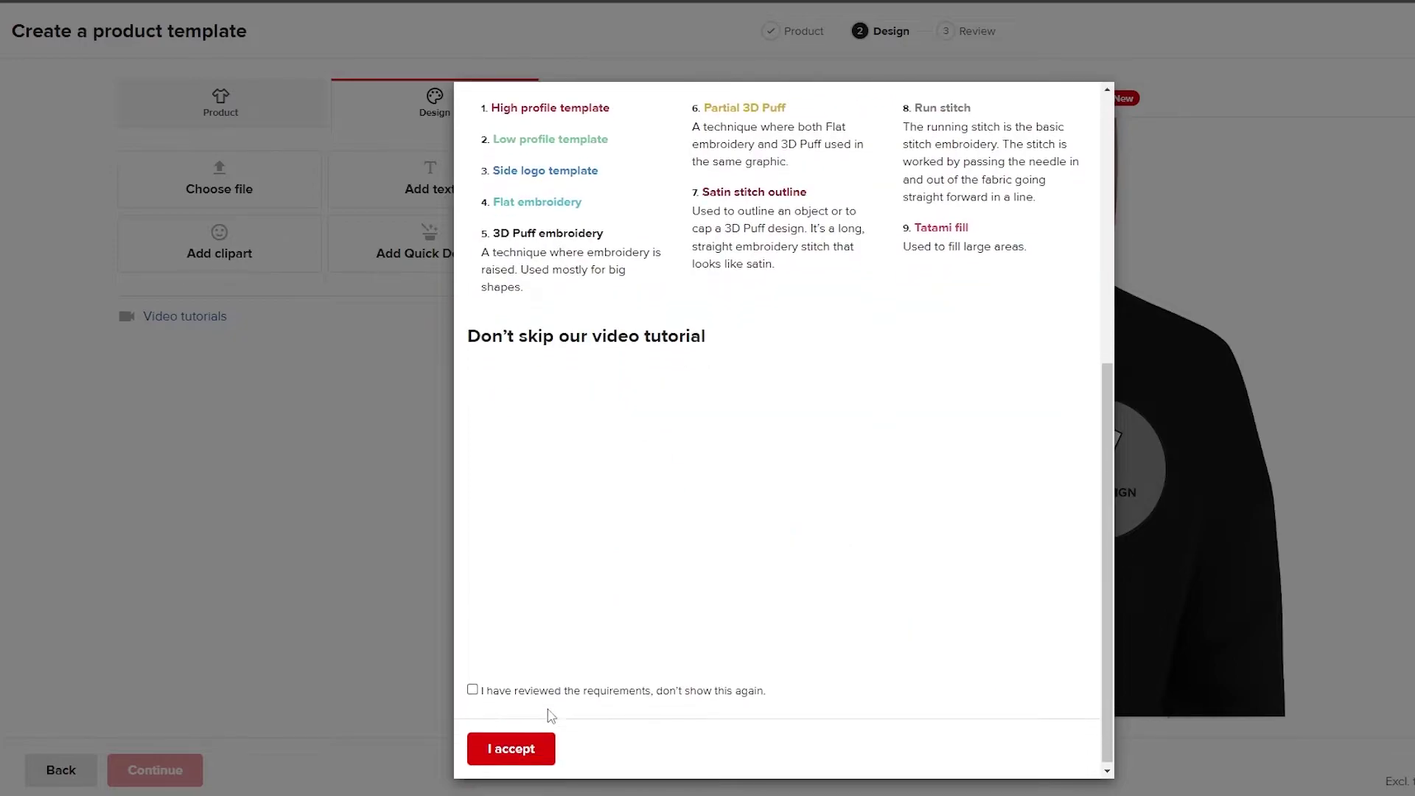
pyautogui.click(472, 687)
pyautogui.click(512, 747)
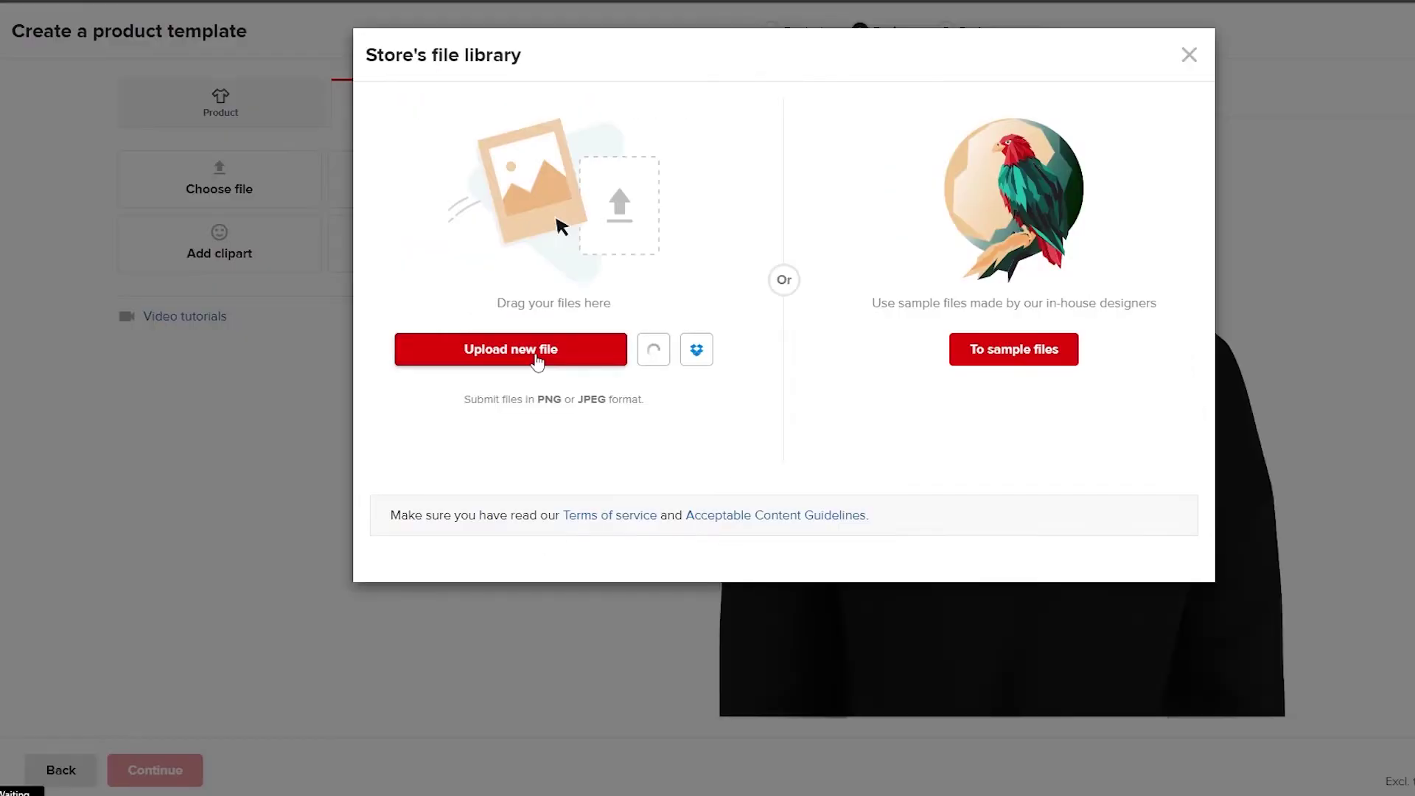
# Step: Upload Untitled_design__1_-removebg-preview.png from the Logo folder to the file library and place it on the sweatshirt's left chest
pyautogui.click(501, 351)
pyautogui.click(558, 410)
pyautogui.click(597, 462)
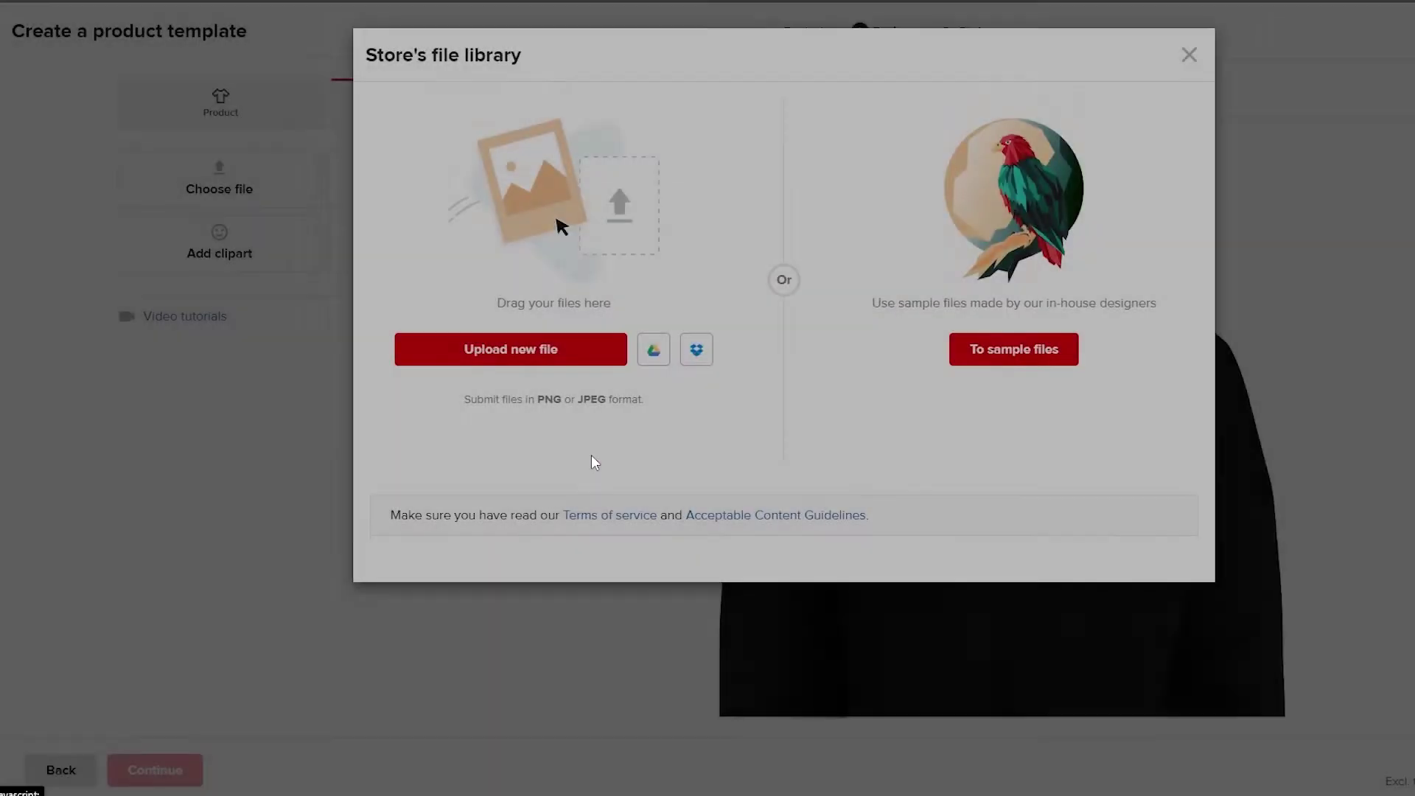
pyautogui.scroll(3, 572, 325)
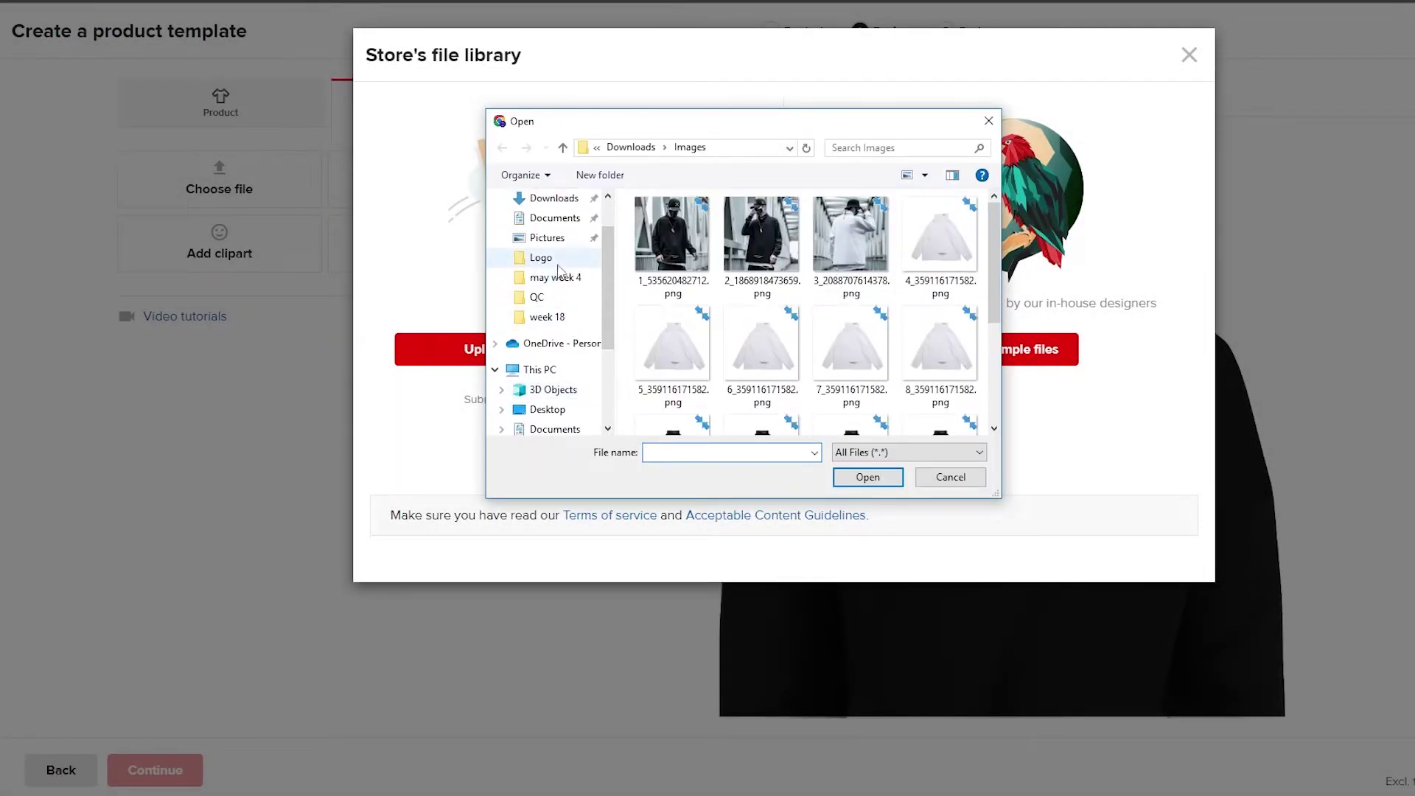
pyautogui.click(545, 257)
pyautogui.scroll(-3, 801, 359)
pyautogui.doubleClick(663, 347)
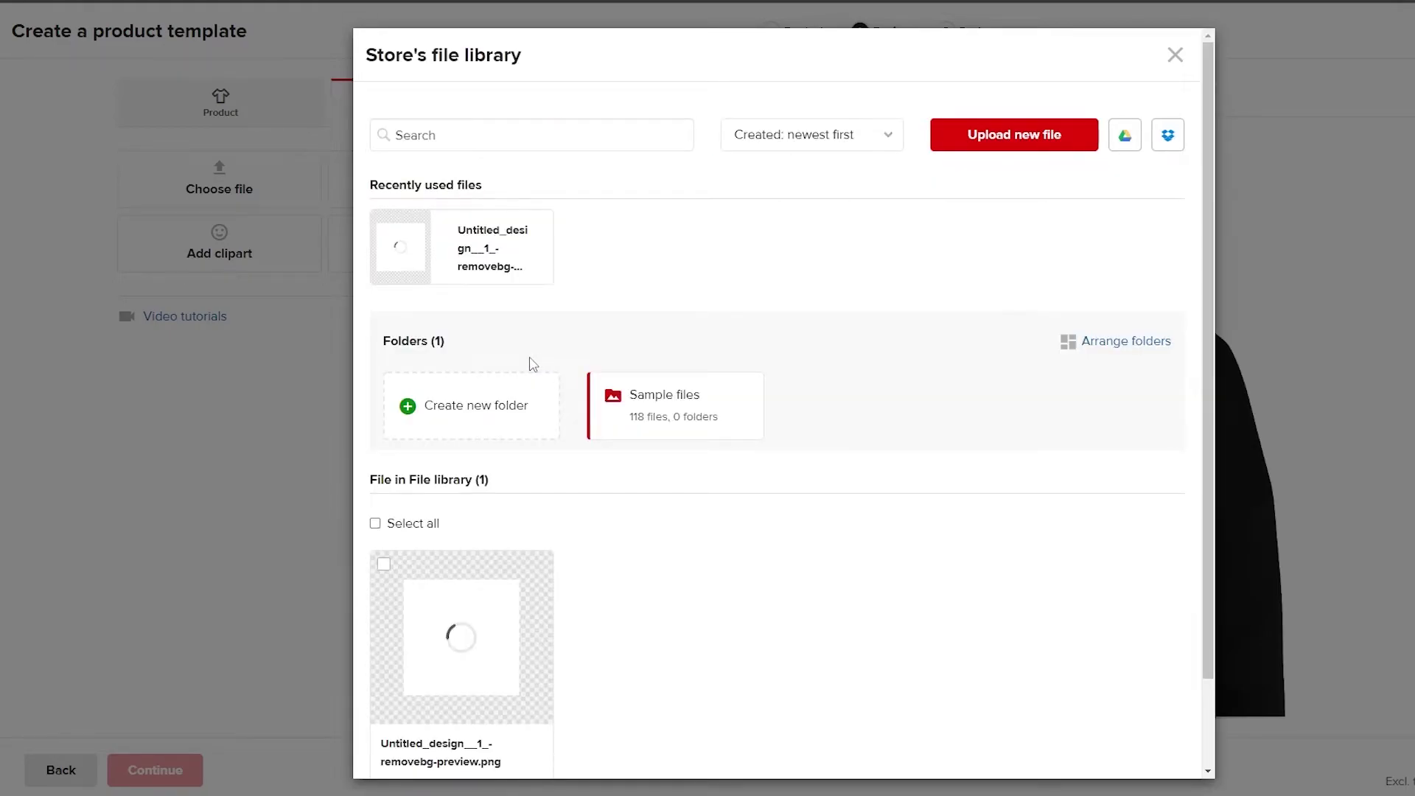
pyautogui.click(428, 257)
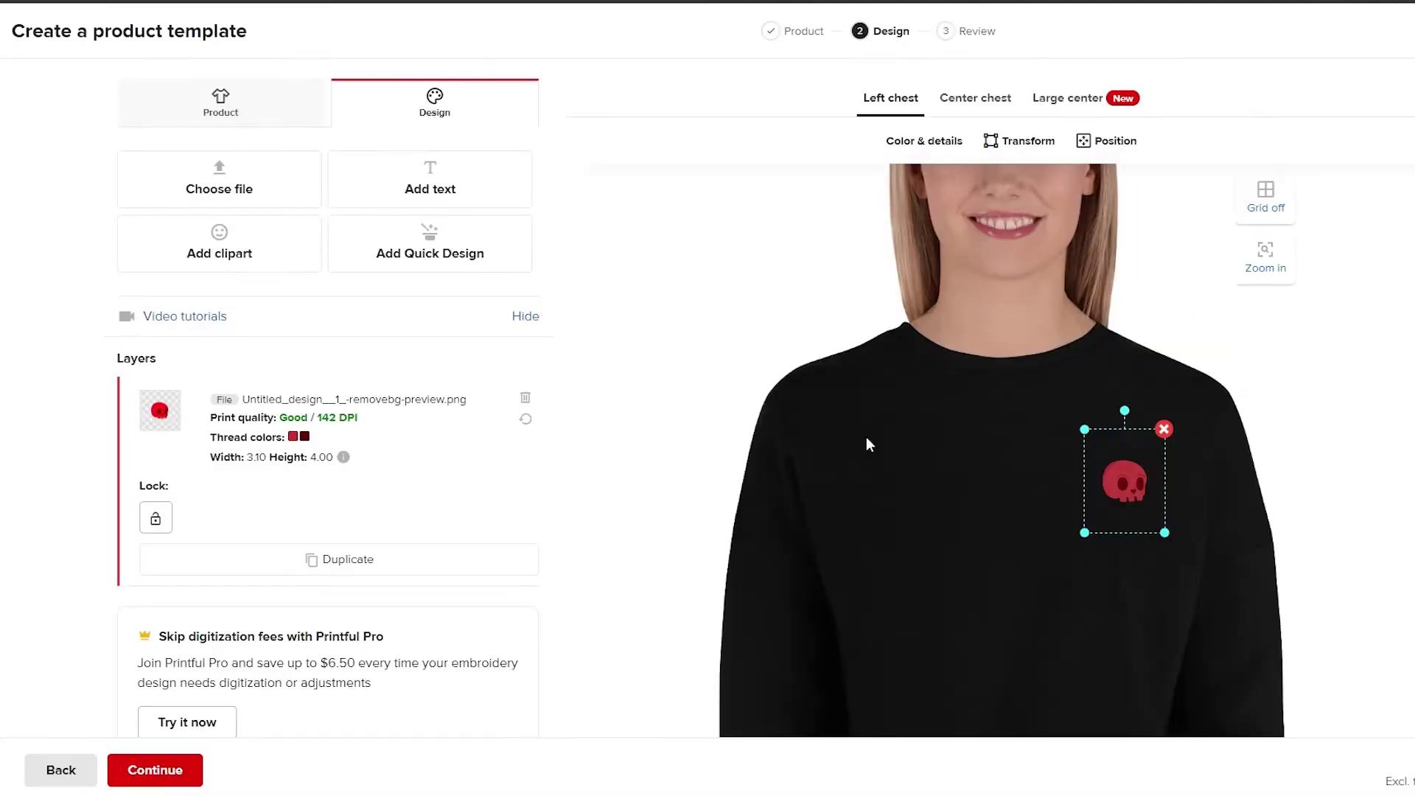
# Step: Flip the skull design horizontally and check it up close on the sweatshirt
pyautogui.click(1004, 148)
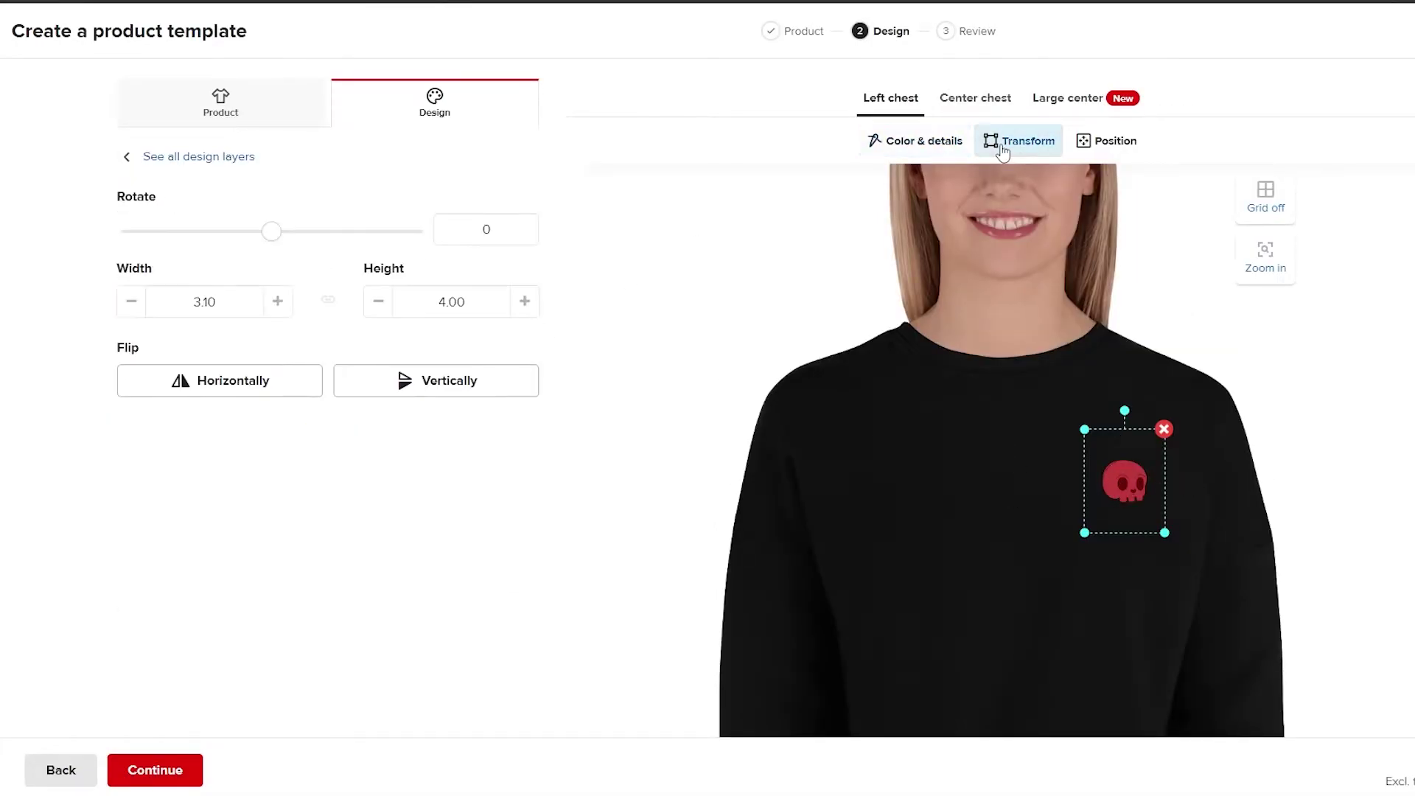
pyautogui.click(287, 383)
pyautogui.click(232, 393)
pyautogui.scroll(-2, 995, 431)
pyautogui.scroll(2, 995, 433)
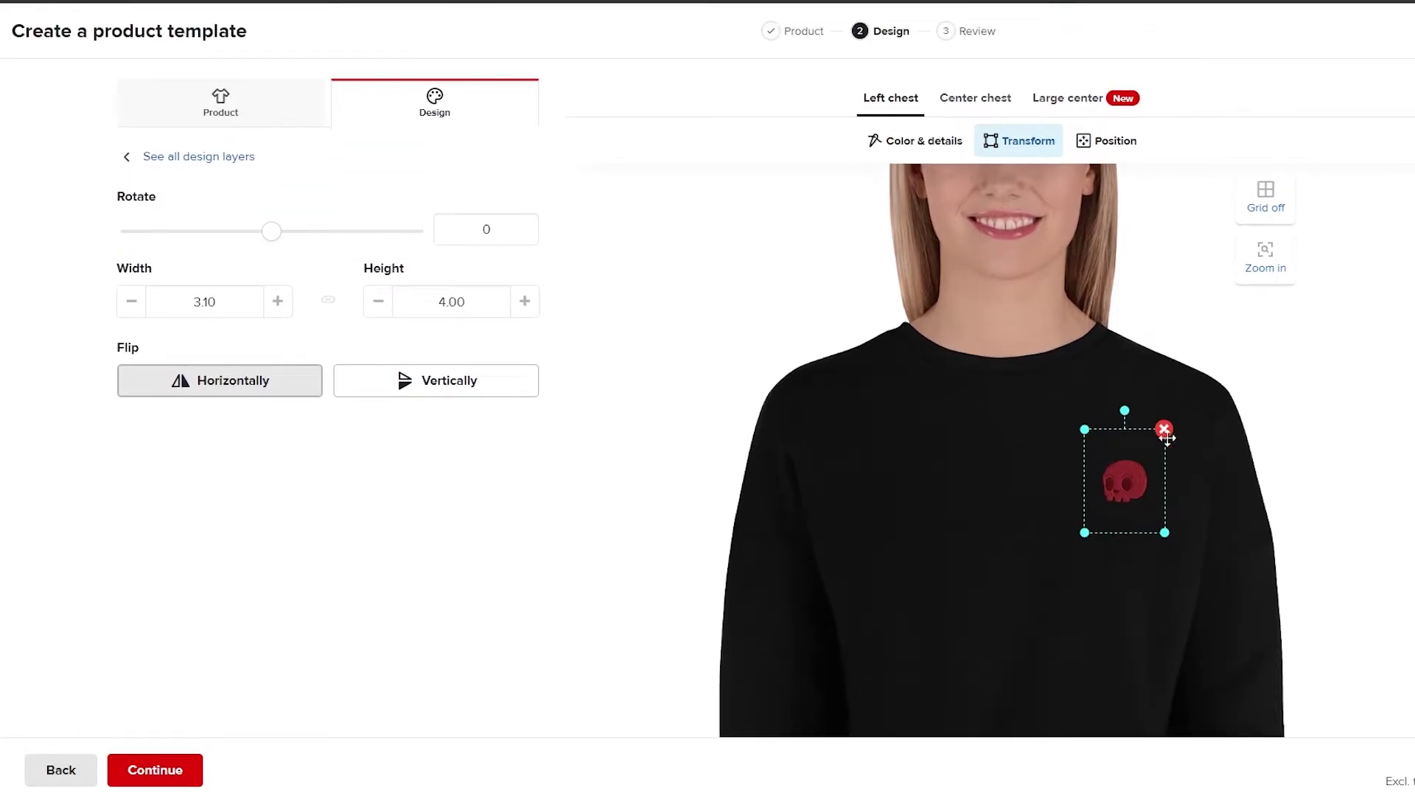
pyautogui.click(1265, 252)
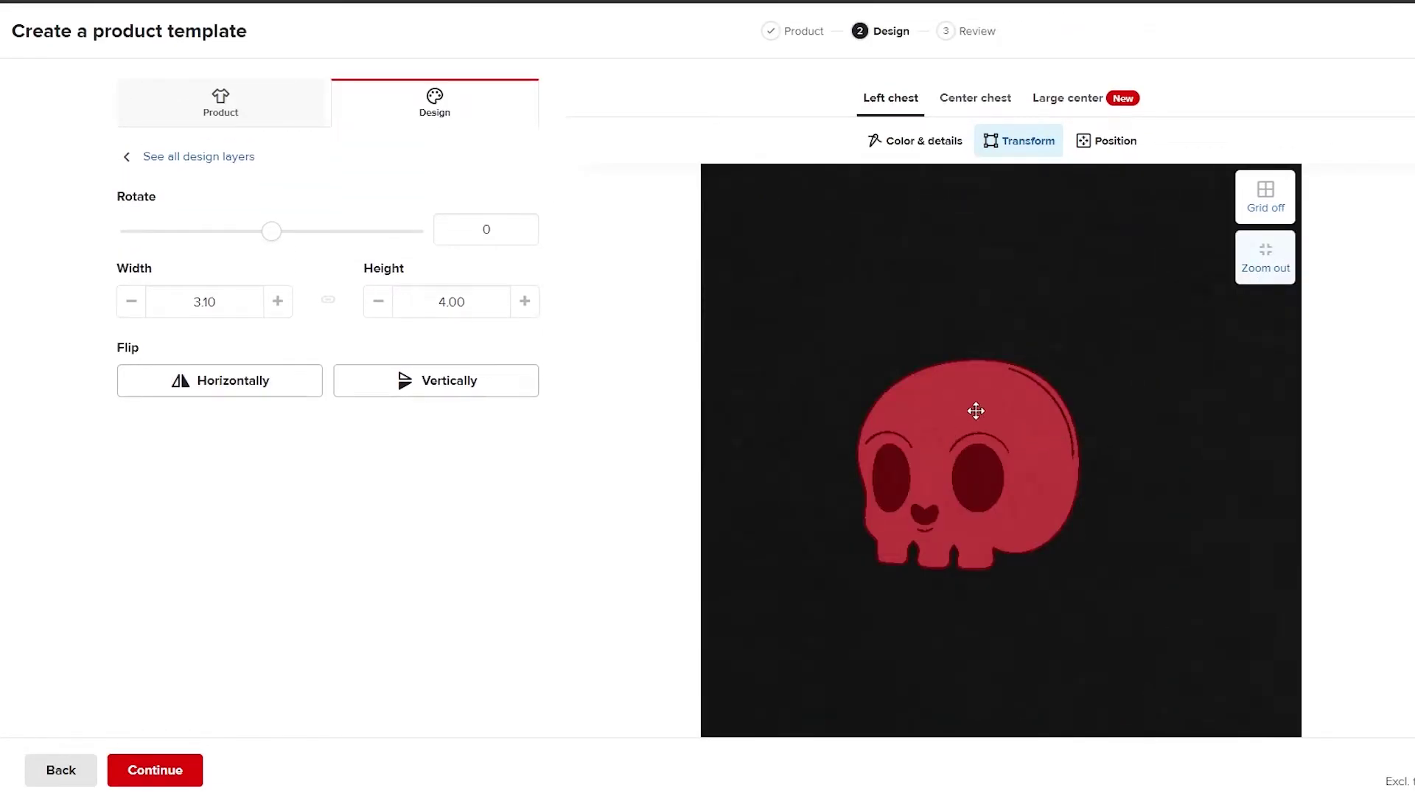
pyautogui.click(1251, 264)
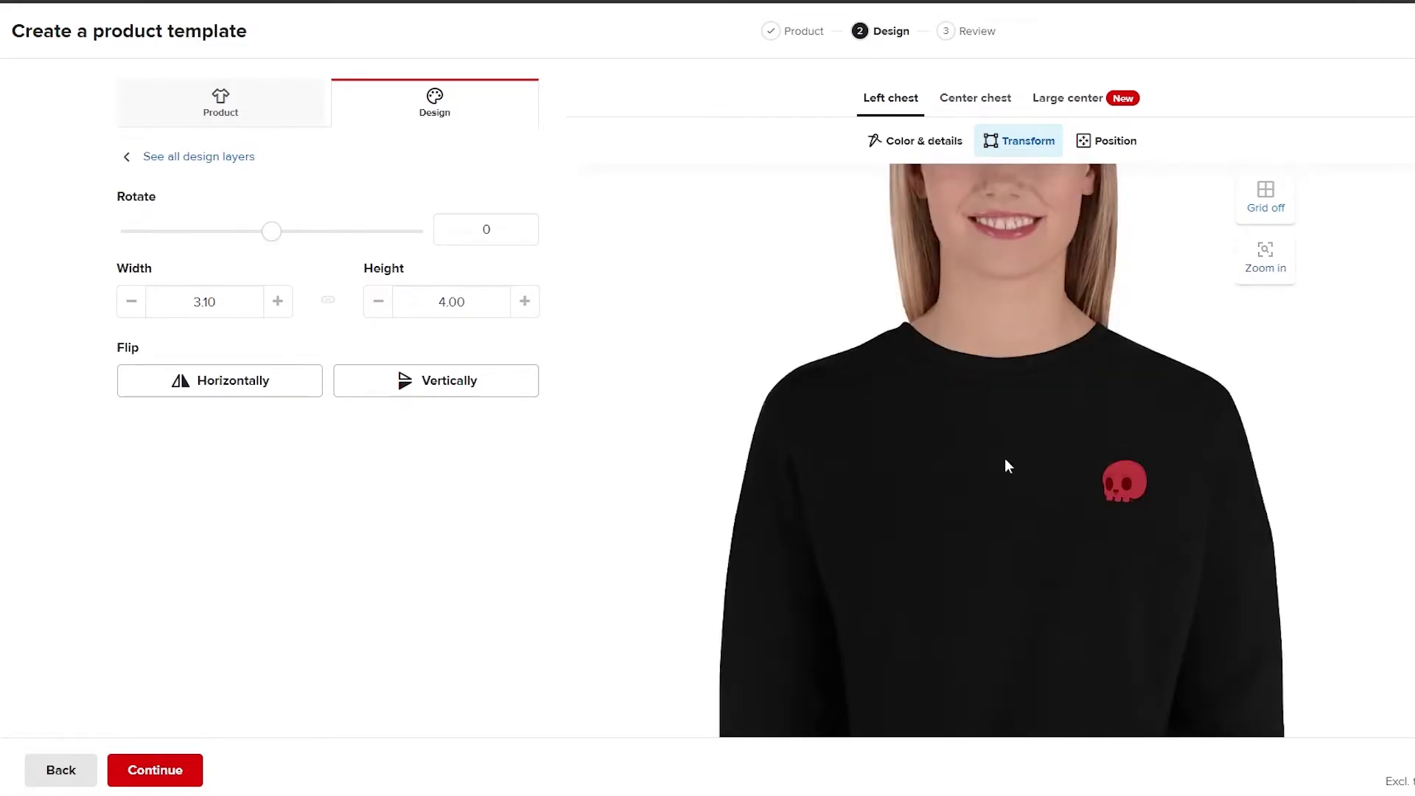
# Step: Proceed to the template review, change the title to "Cute Red skull Crop Sweatshirt" and save the product template
pyautogui.scroll(-3, 670, 285)
pyautogui.scroll(3, 660, 282)
pyautogui.scroll(-2, 894, 343)
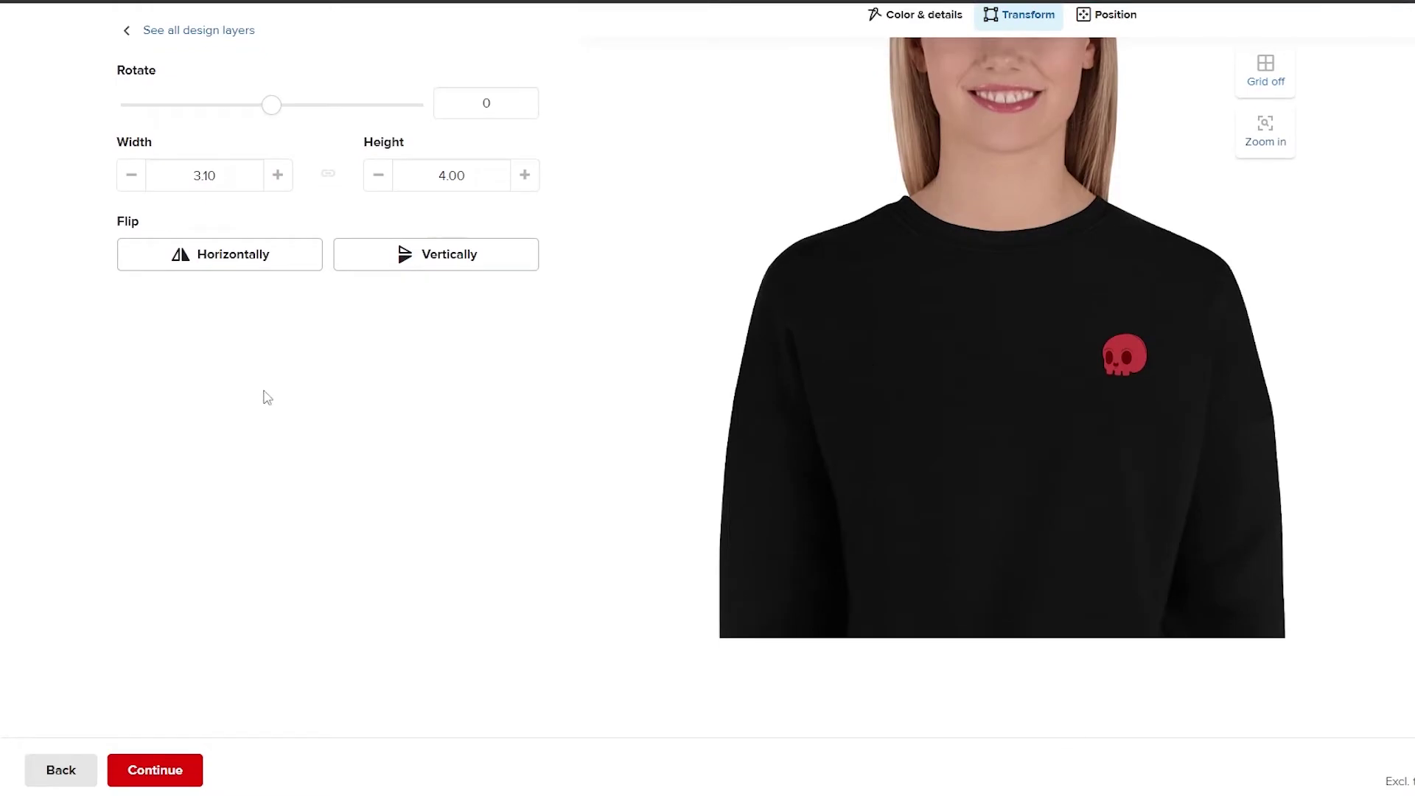
pyautogui.click(156, 771)
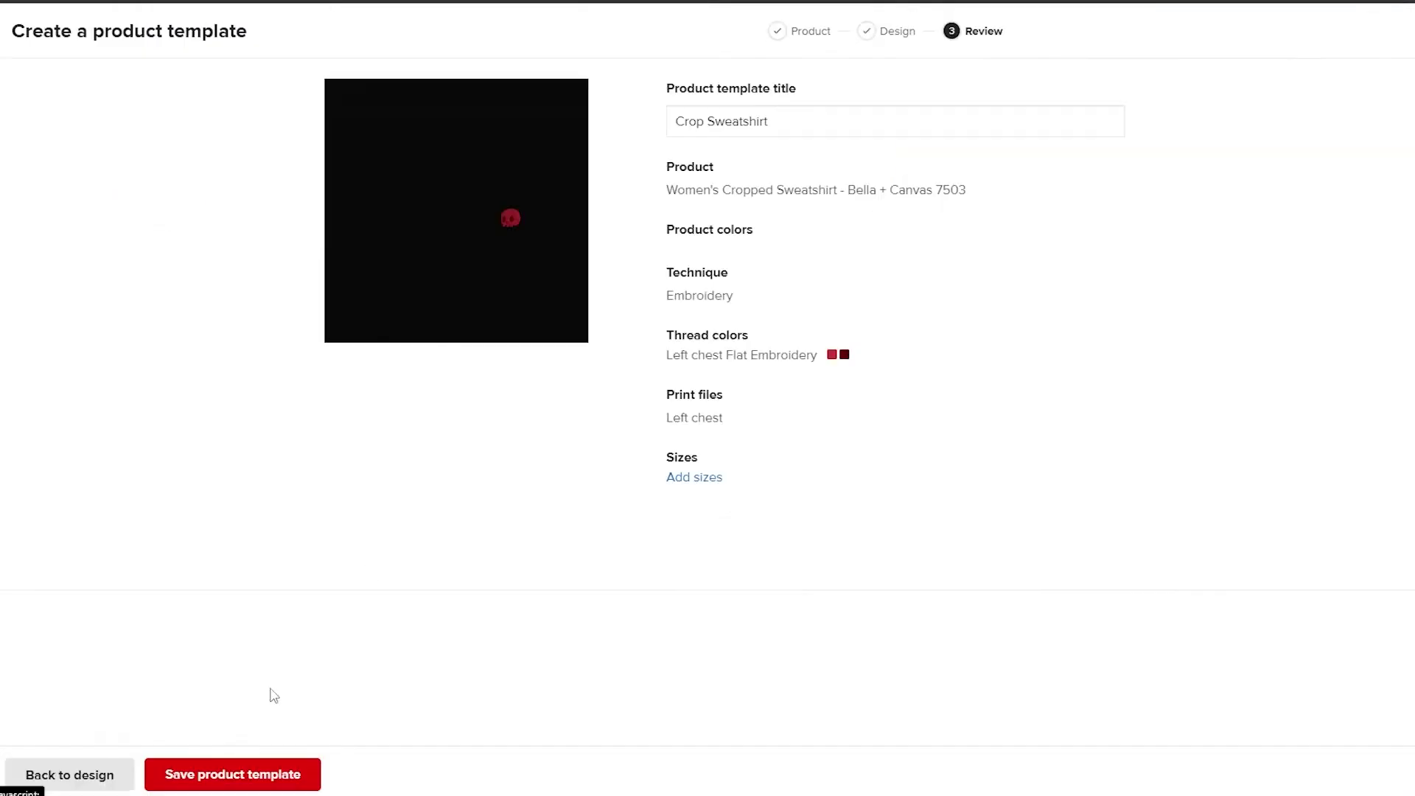
pyautogui.click(668, 121)
pyautogui.write('Cute Red skull')
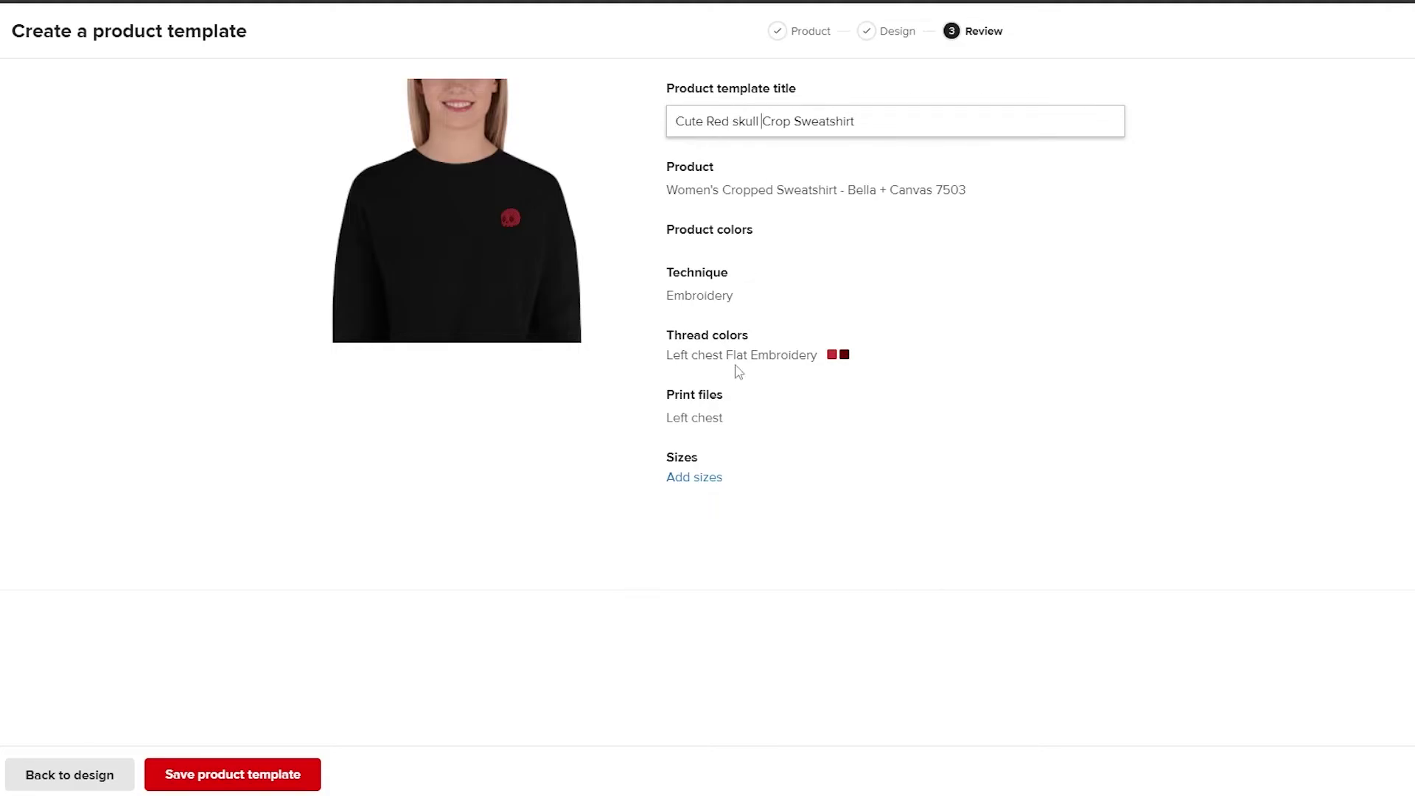
pyautogui.click(214, 779)
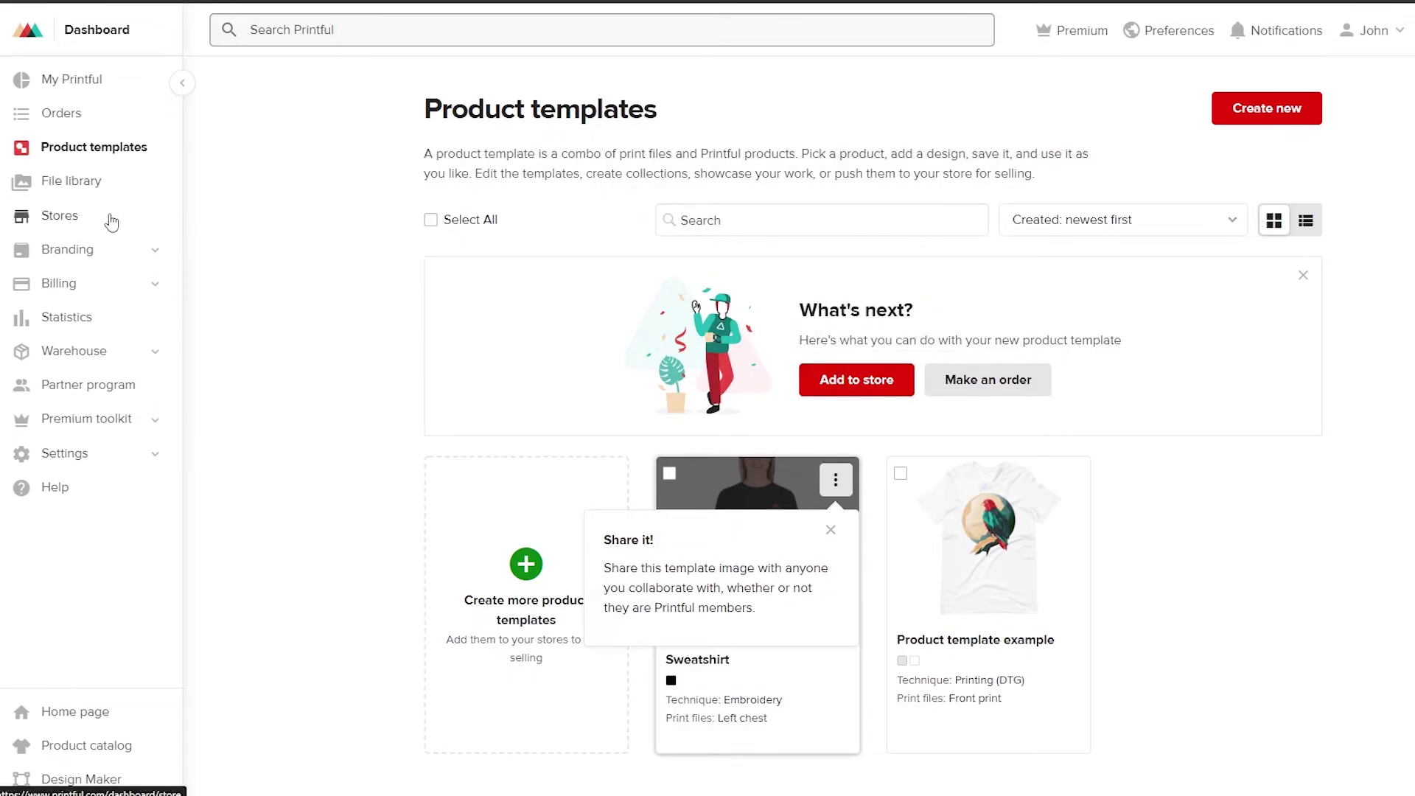
# Step: Go to the store connection page and choose Wix as the ecommerce platform to connect
pyautogui.click(77, 220)
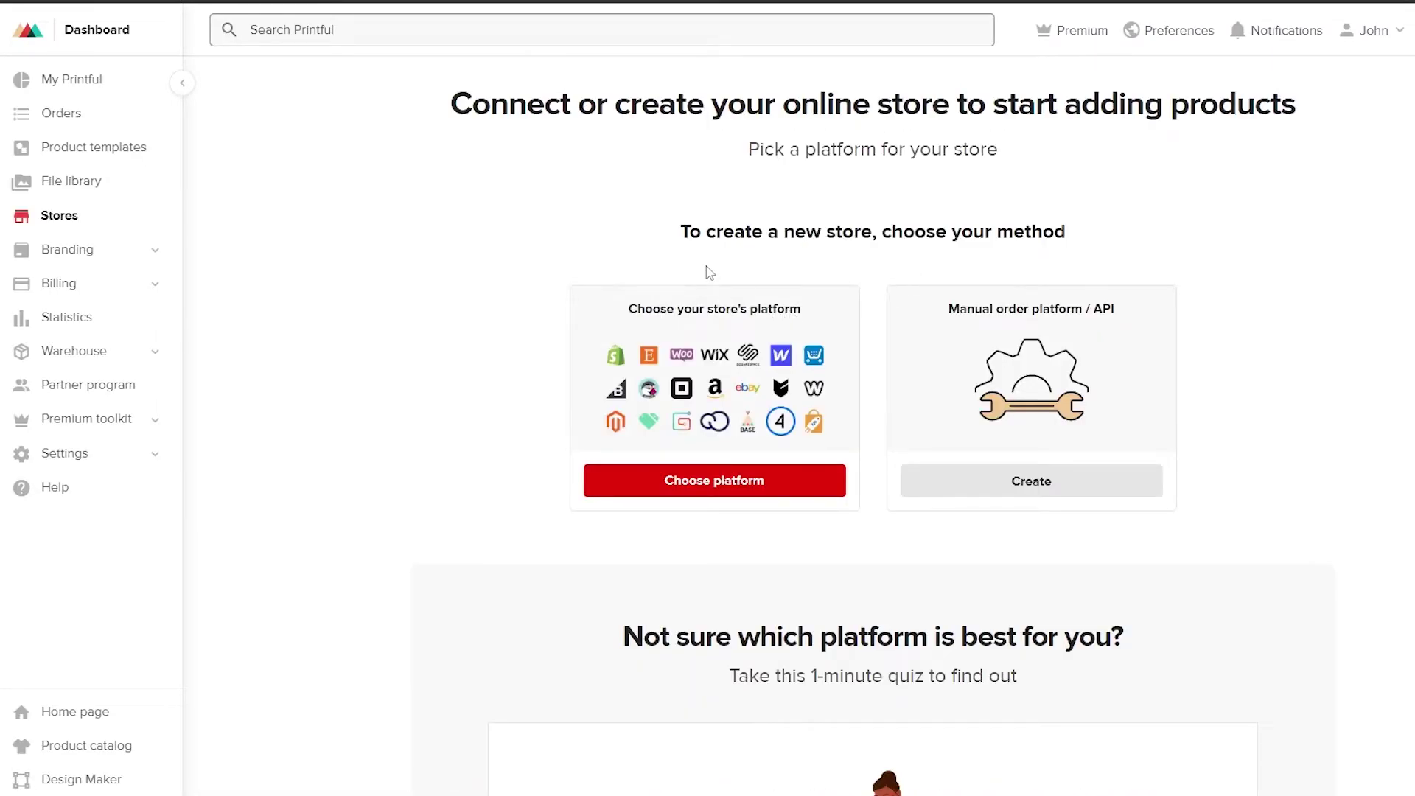
pyautogui.scroll(-3, 649, 383)
pyautogui.scroll(3, 634, 412)
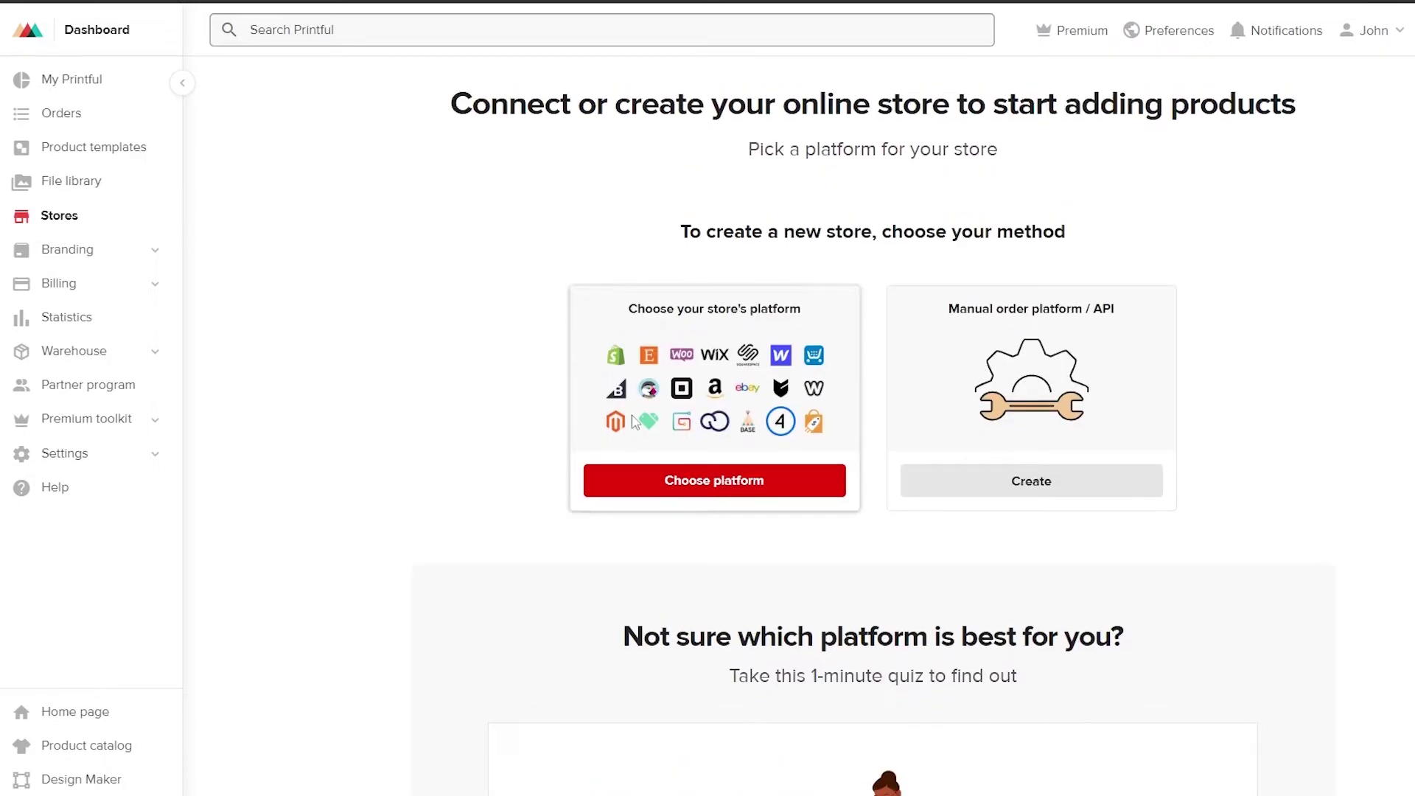
pyautogui.click(662, 481)
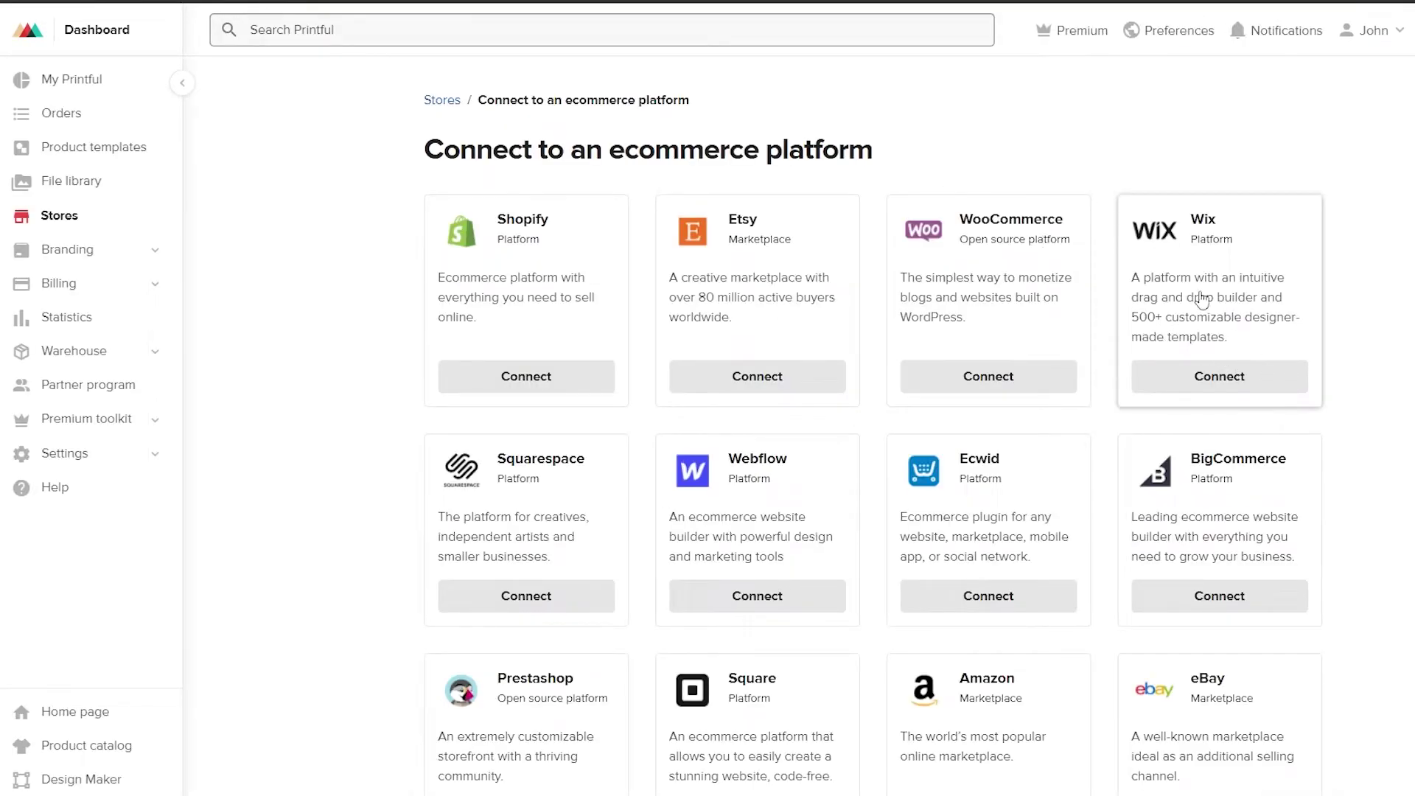
pyautogui.click(1204, 382)
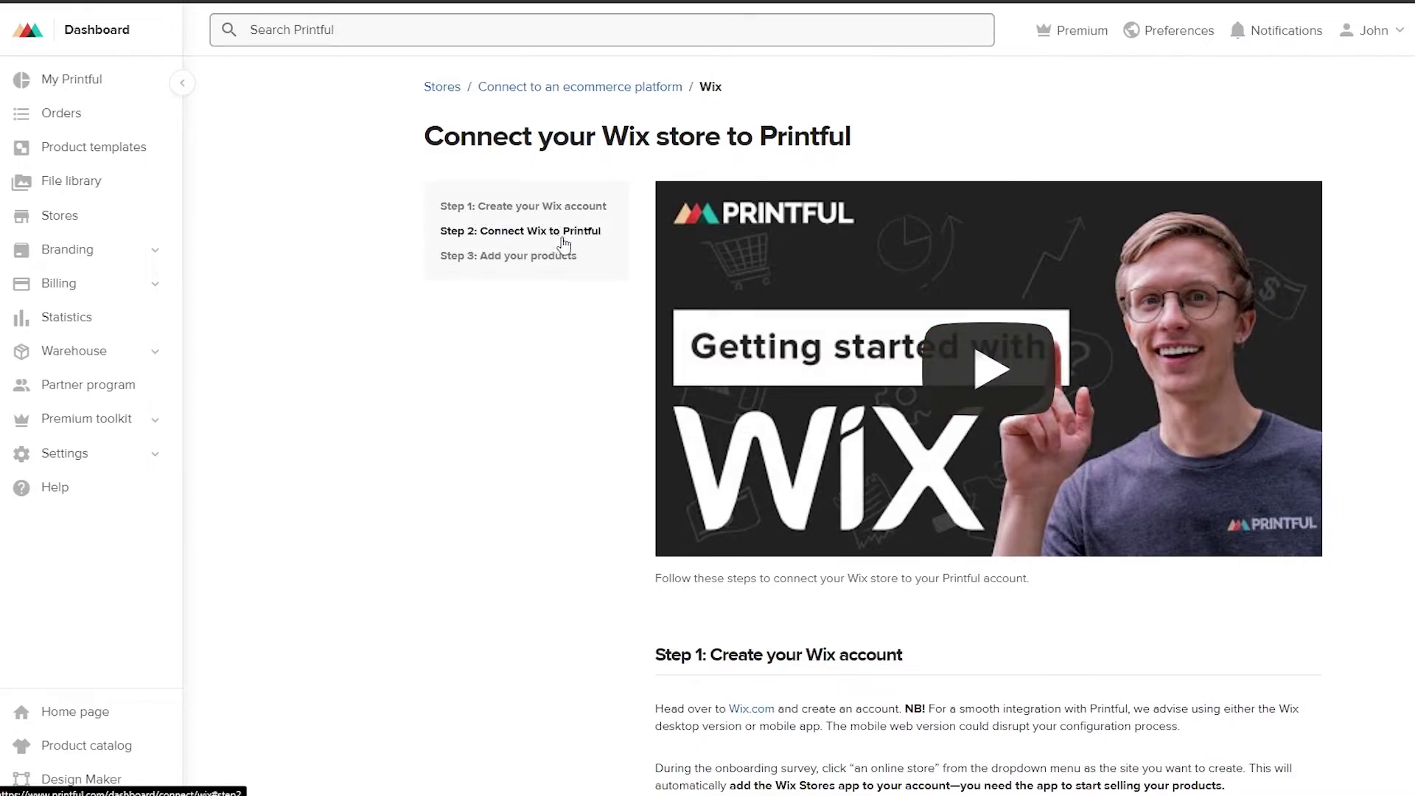
# Step: Review the Wix setup guide, start the connection to Wix and approve adding Printful: Print on Demand to the site
pyautogui.scroll(-7, 514, 273)
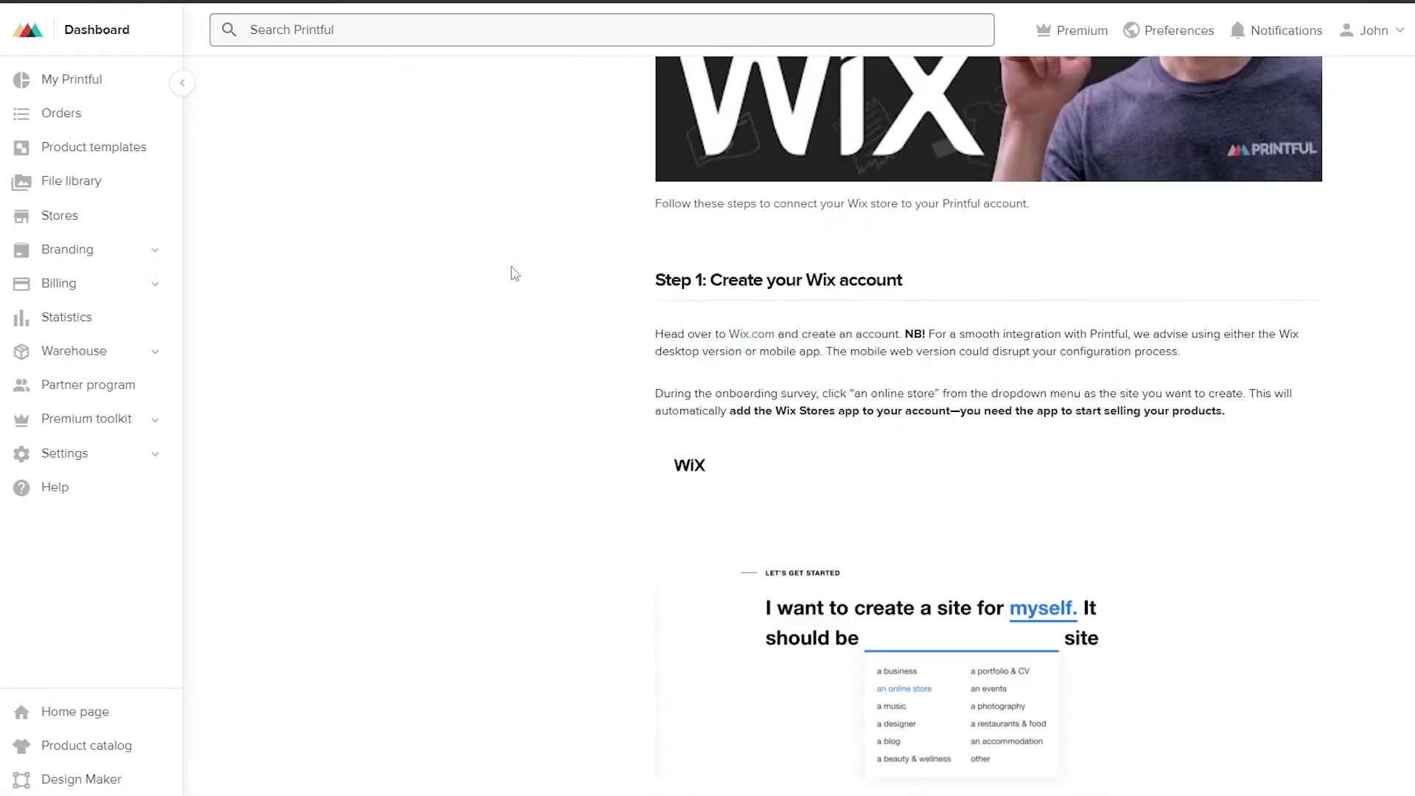
pyautogui.scroll(3, 752, 294)
pyautogui.scroll(-4, 838, 342)
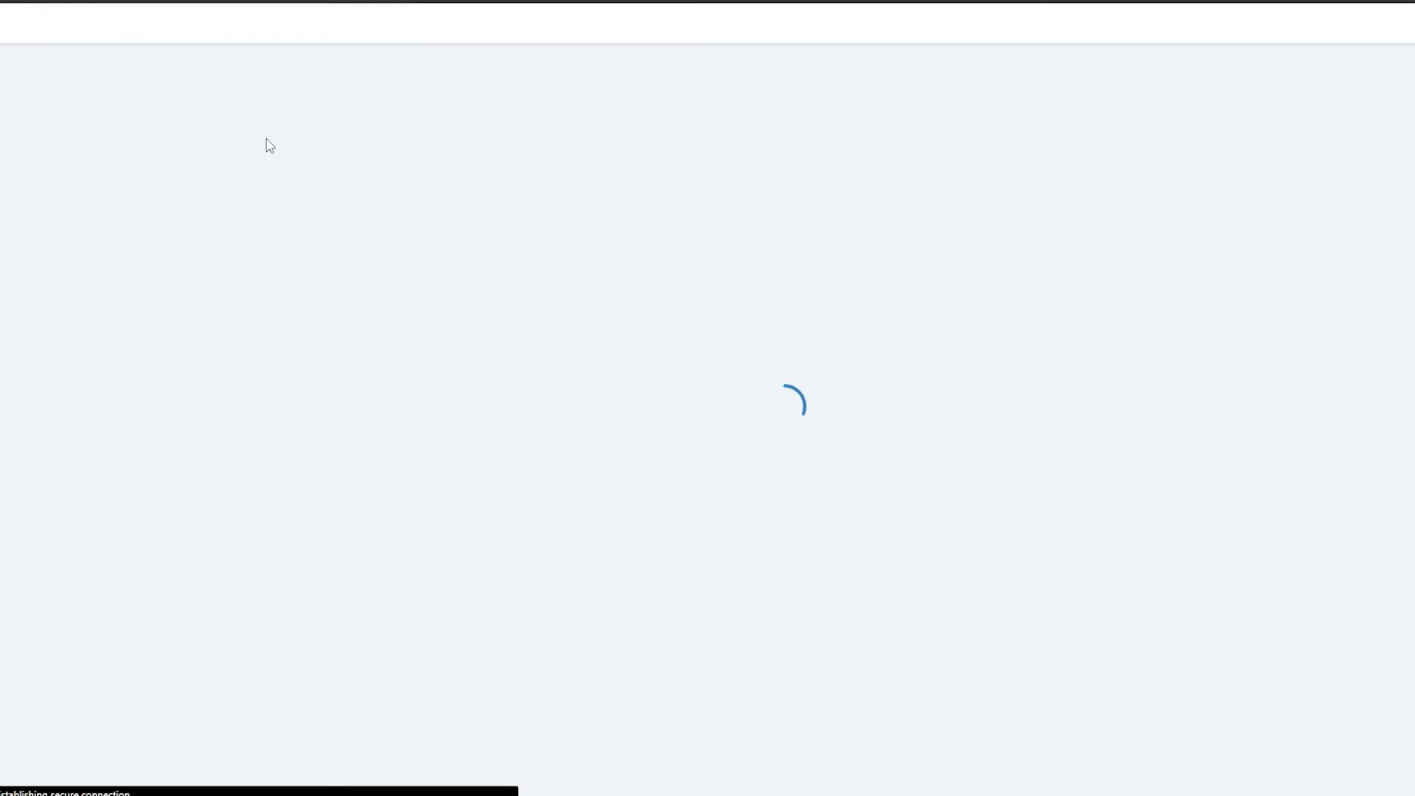
pyautogui.moveTo(205, 407)
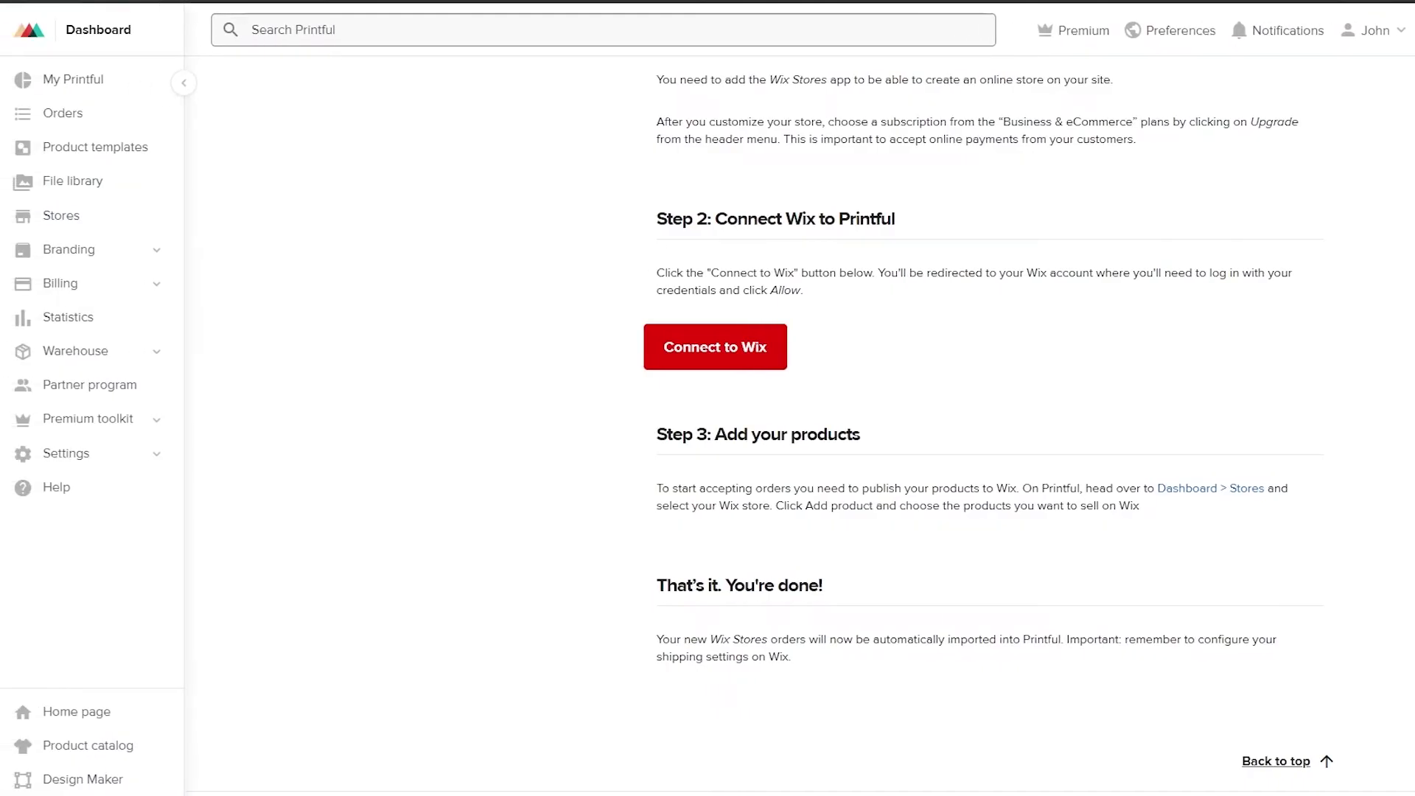
pyautogui.scroll(8, 735, 394)
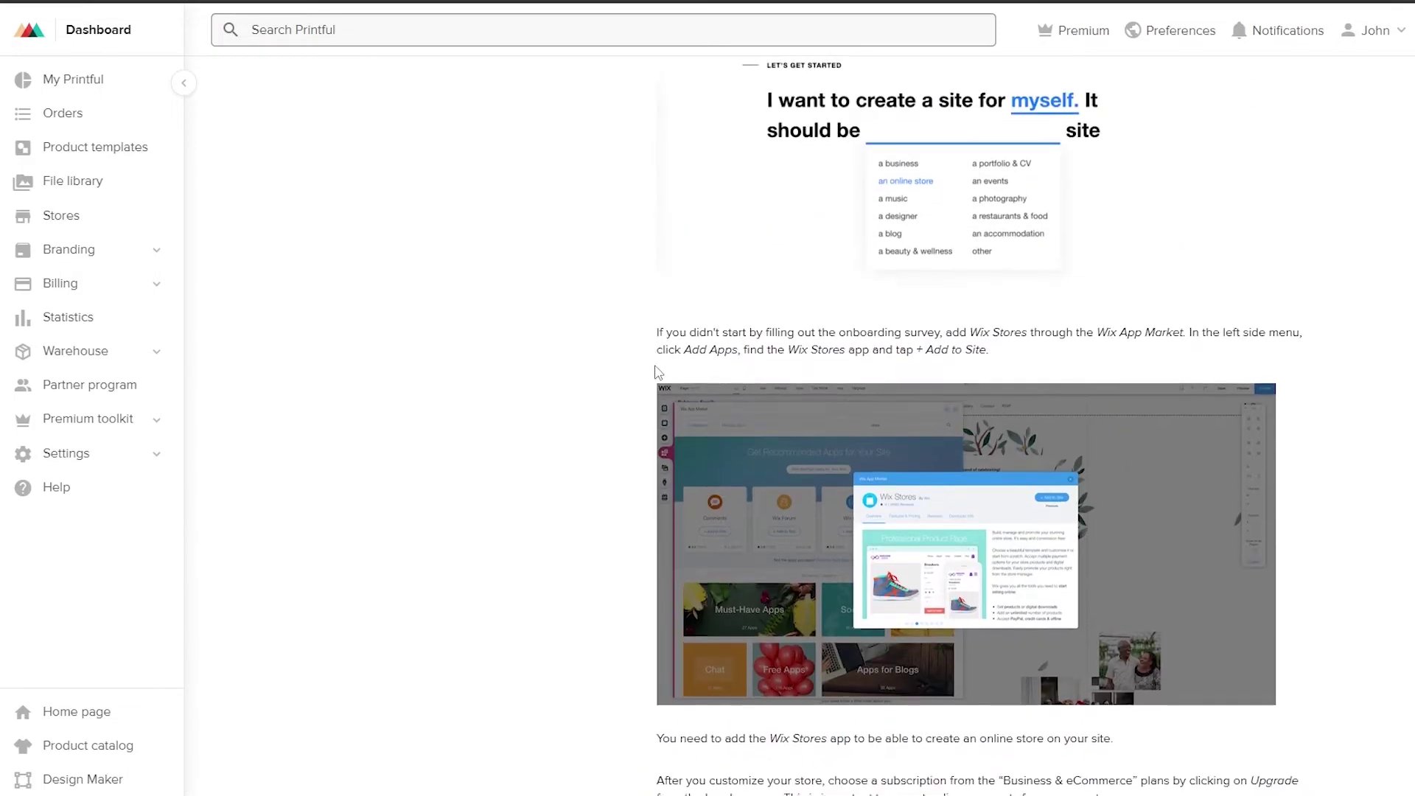
pyautogui.scroll(-8, 658, 372)
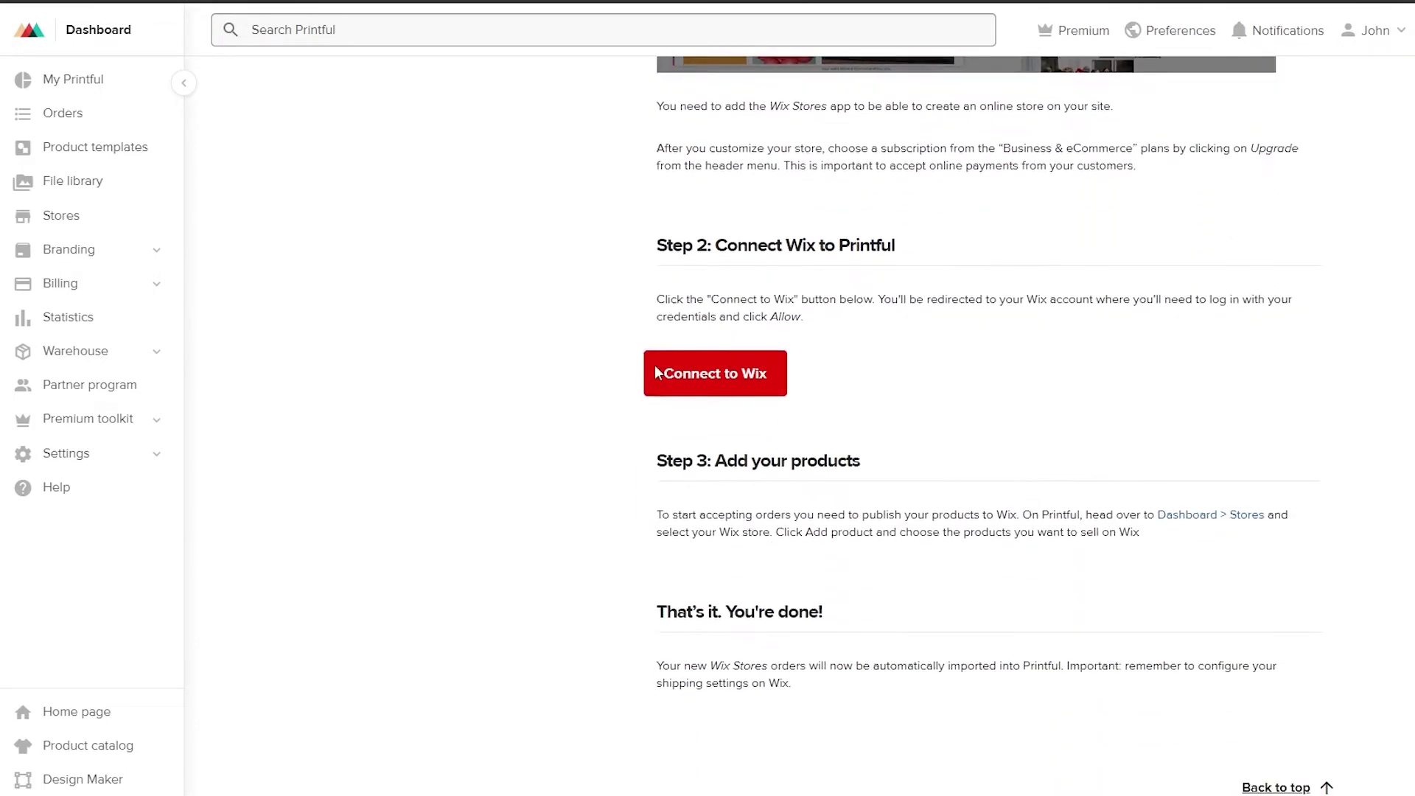
pyautogui.click(698, 370)
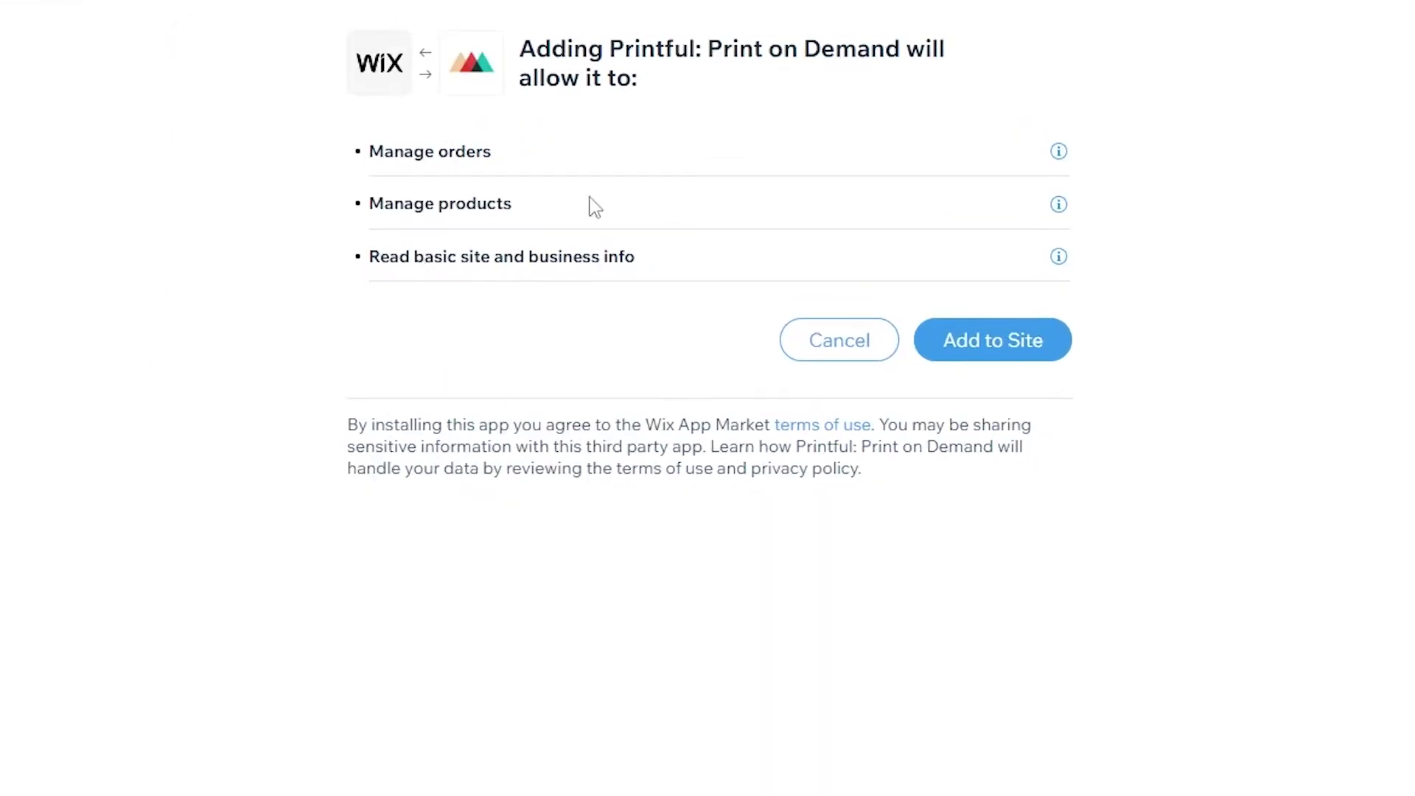
pyautogui.click(1026, 348)
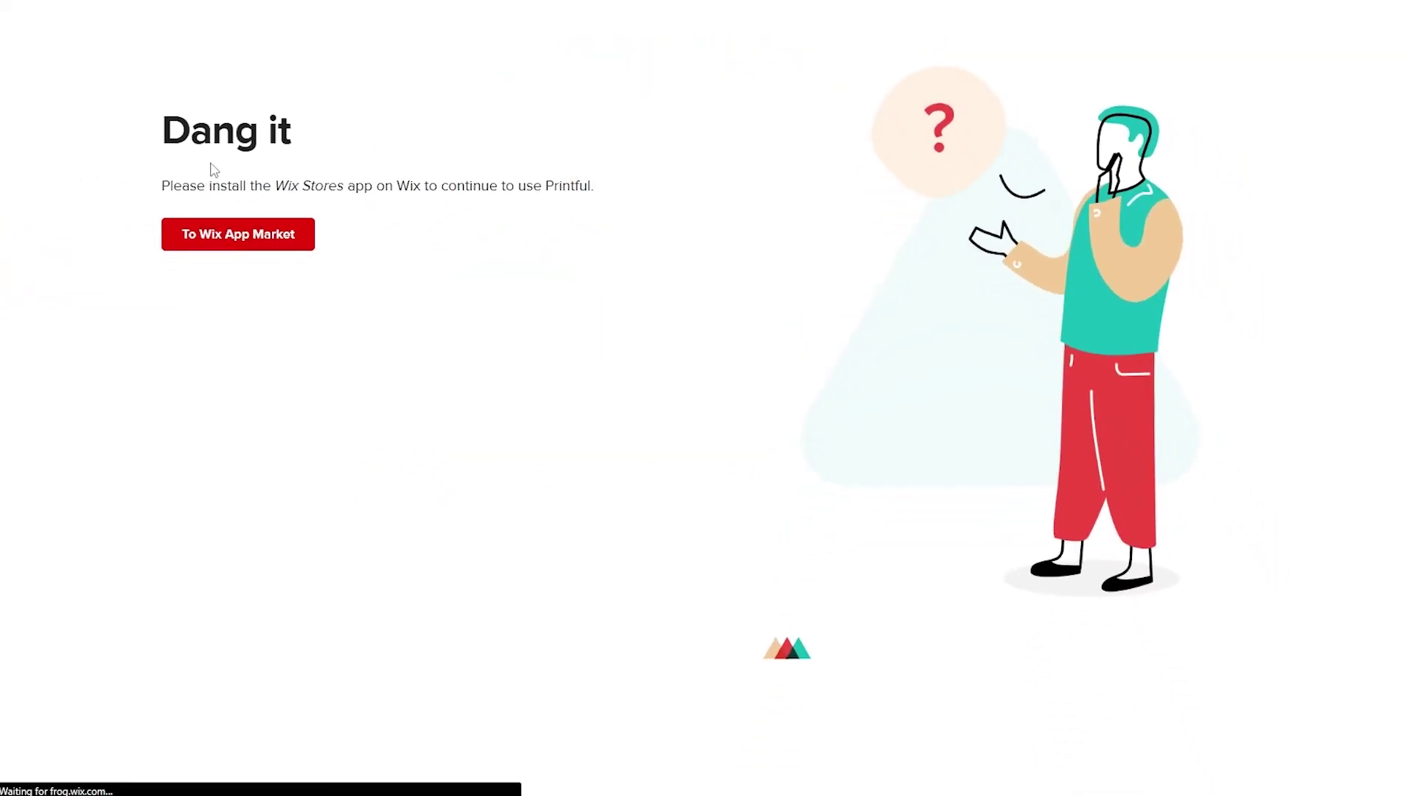
# Step: Go to the Wix App Market and add the Wix Stores app to the site
pyautogui.click(184, 248)
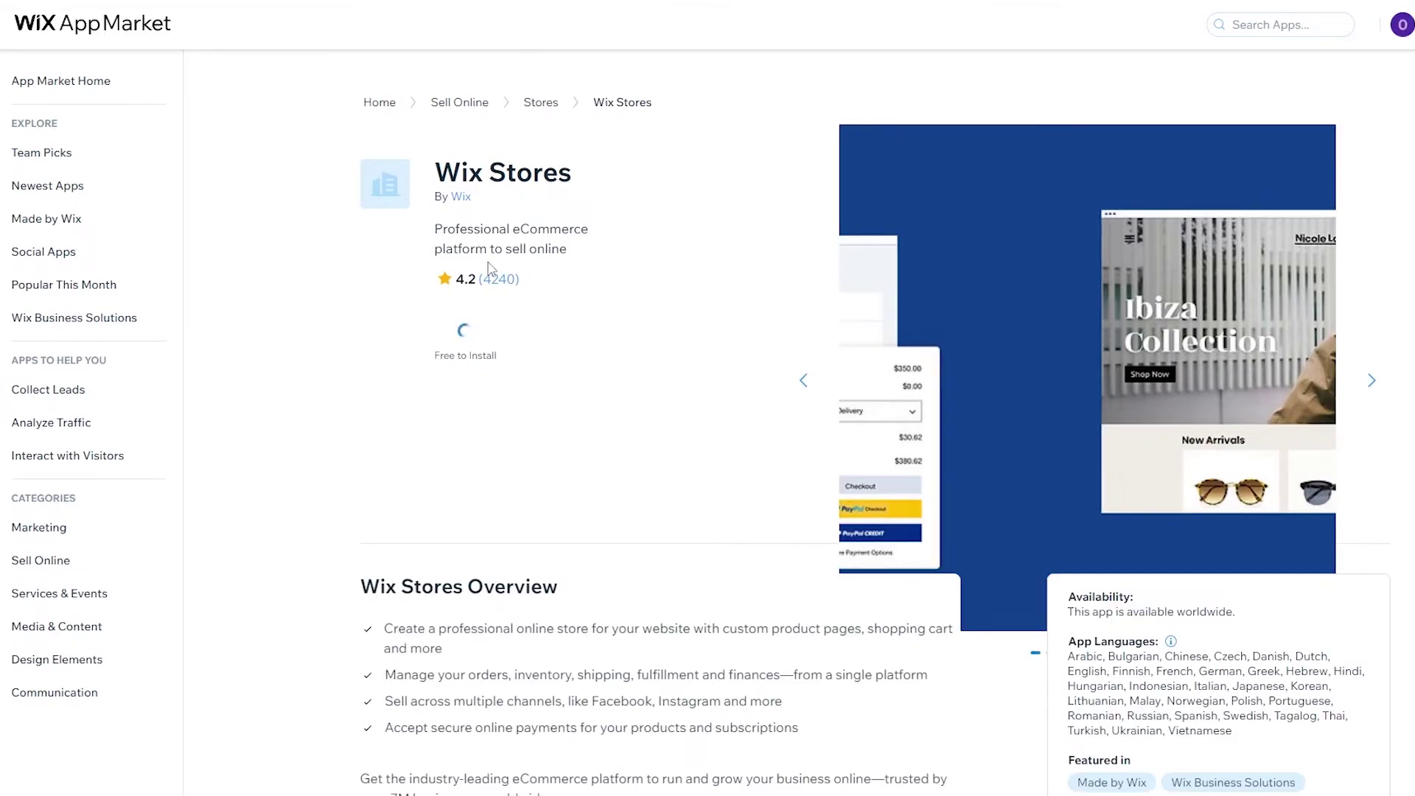
pyautogui.scroll(-2, 486, 214)
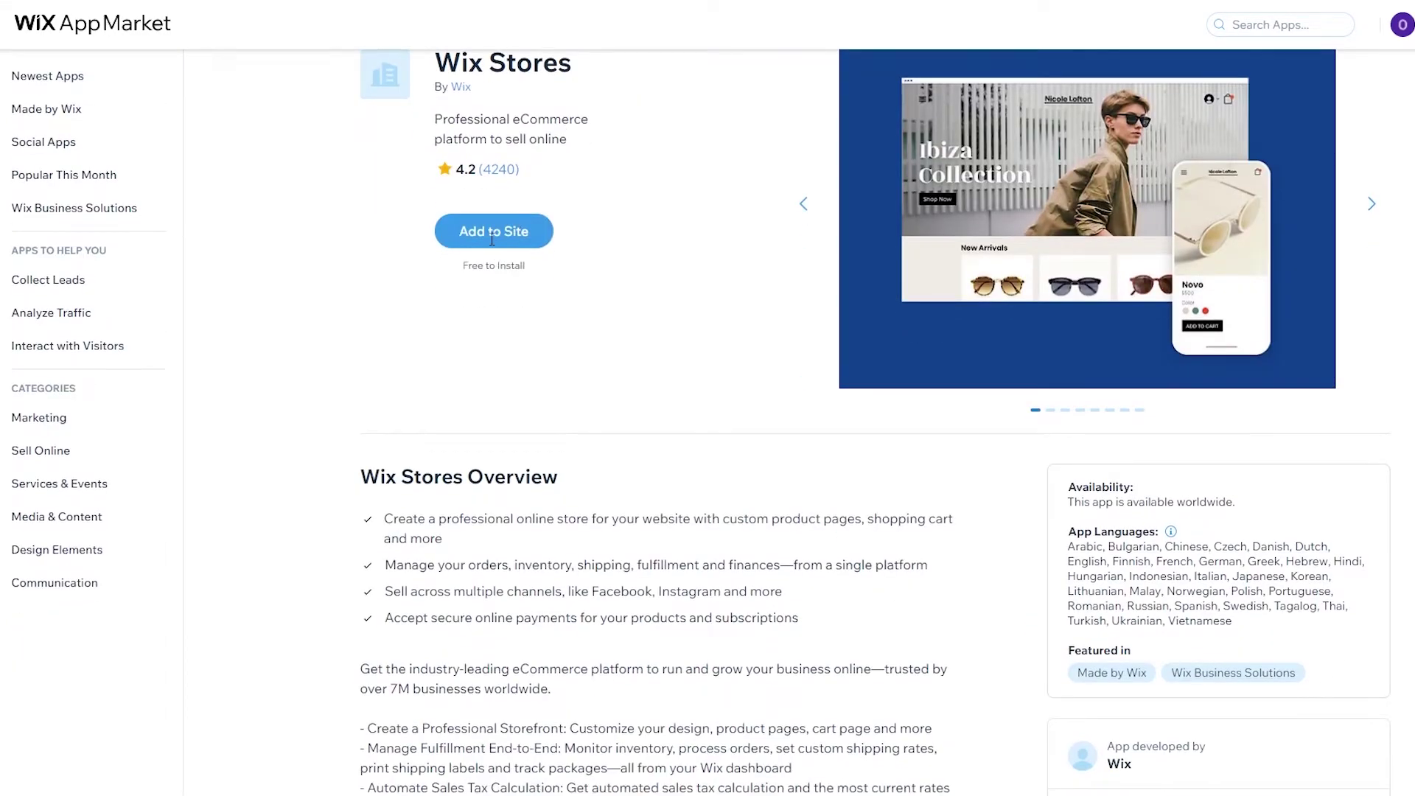
pyautogui.click(489, 240)
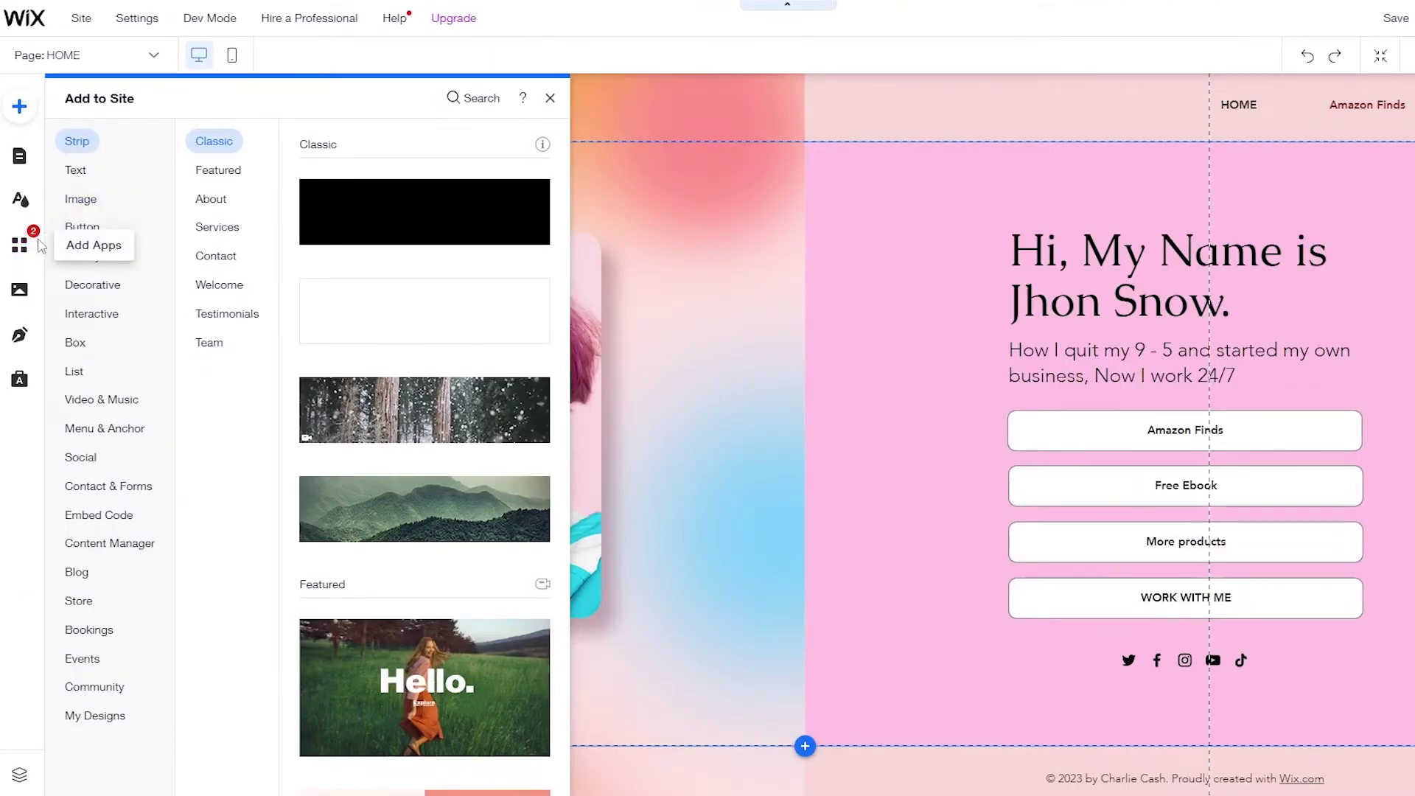
# Step: Search the Wix editor's app market for "store" and check the installation status on the Wix Stores page
pyautogui.click(19, 246)
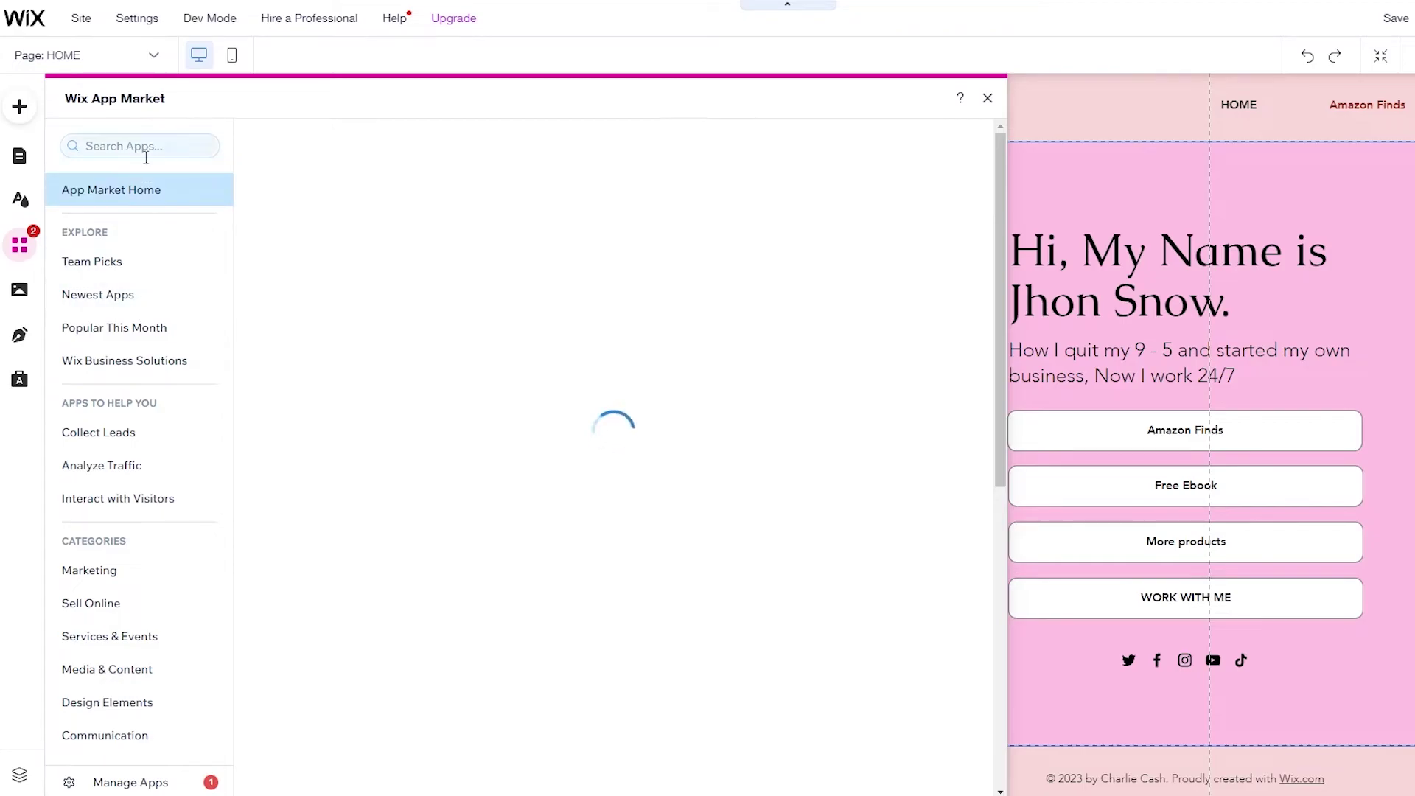
pyautogui.click(146, 156)
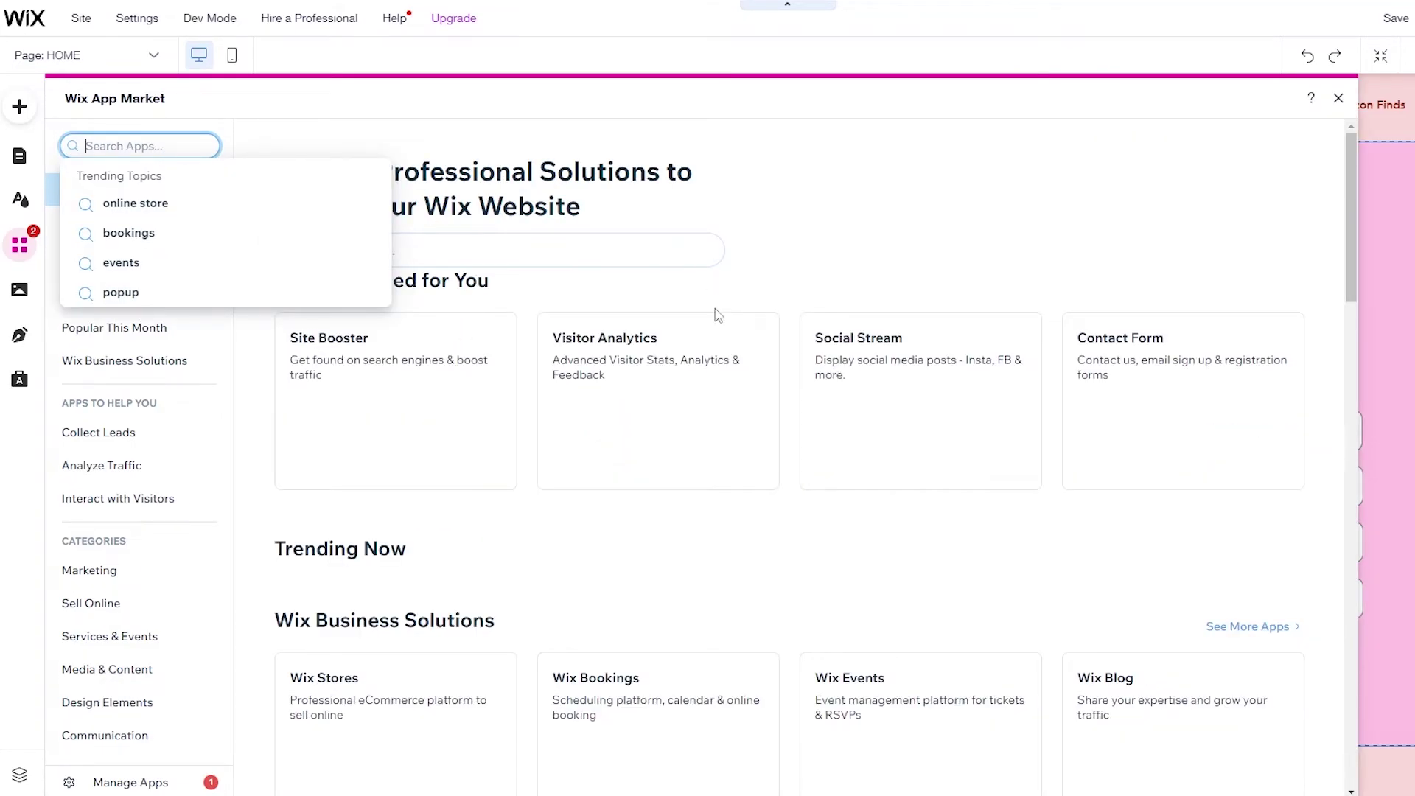
pyautogui.write('s')
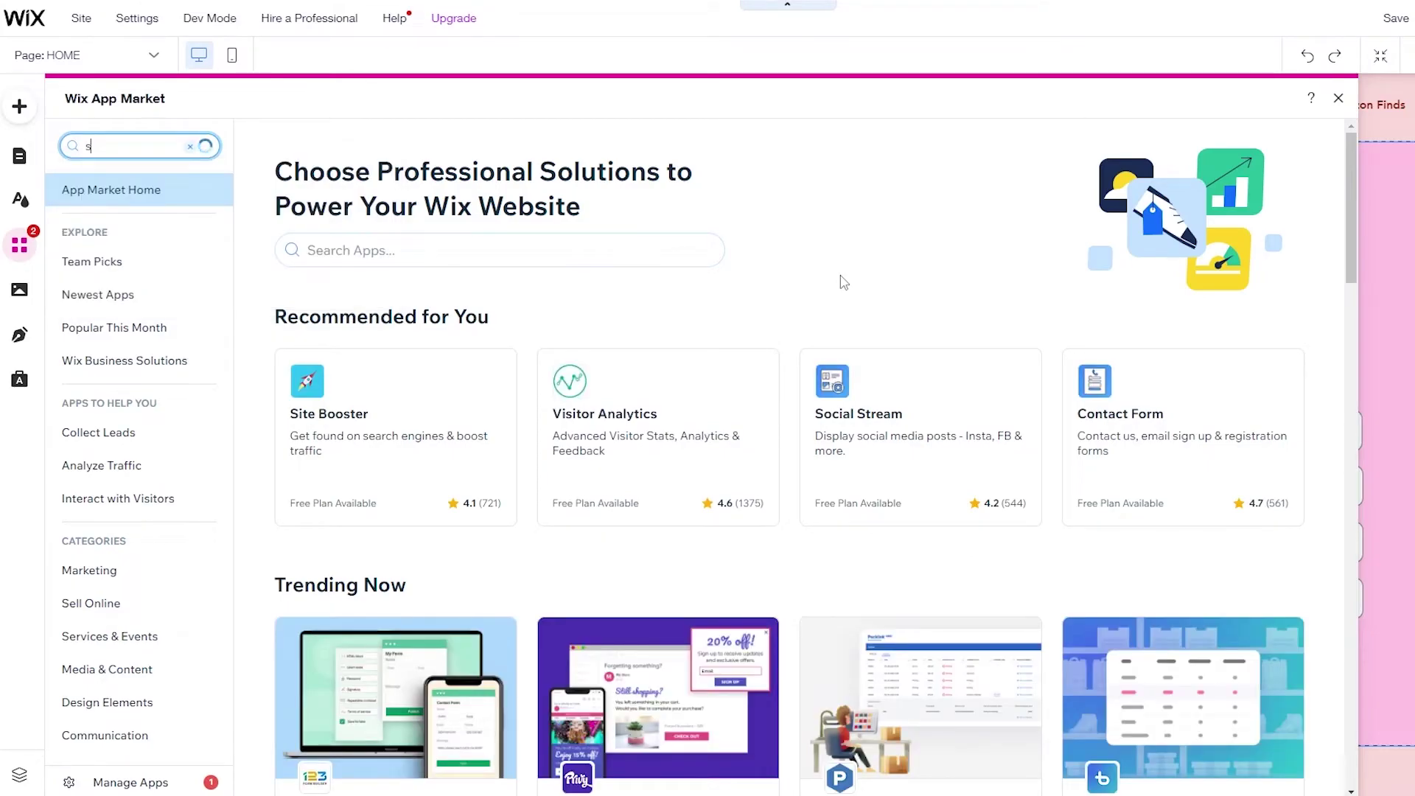
pyautogui.write('tore')
pyautogui.click(201, 303)
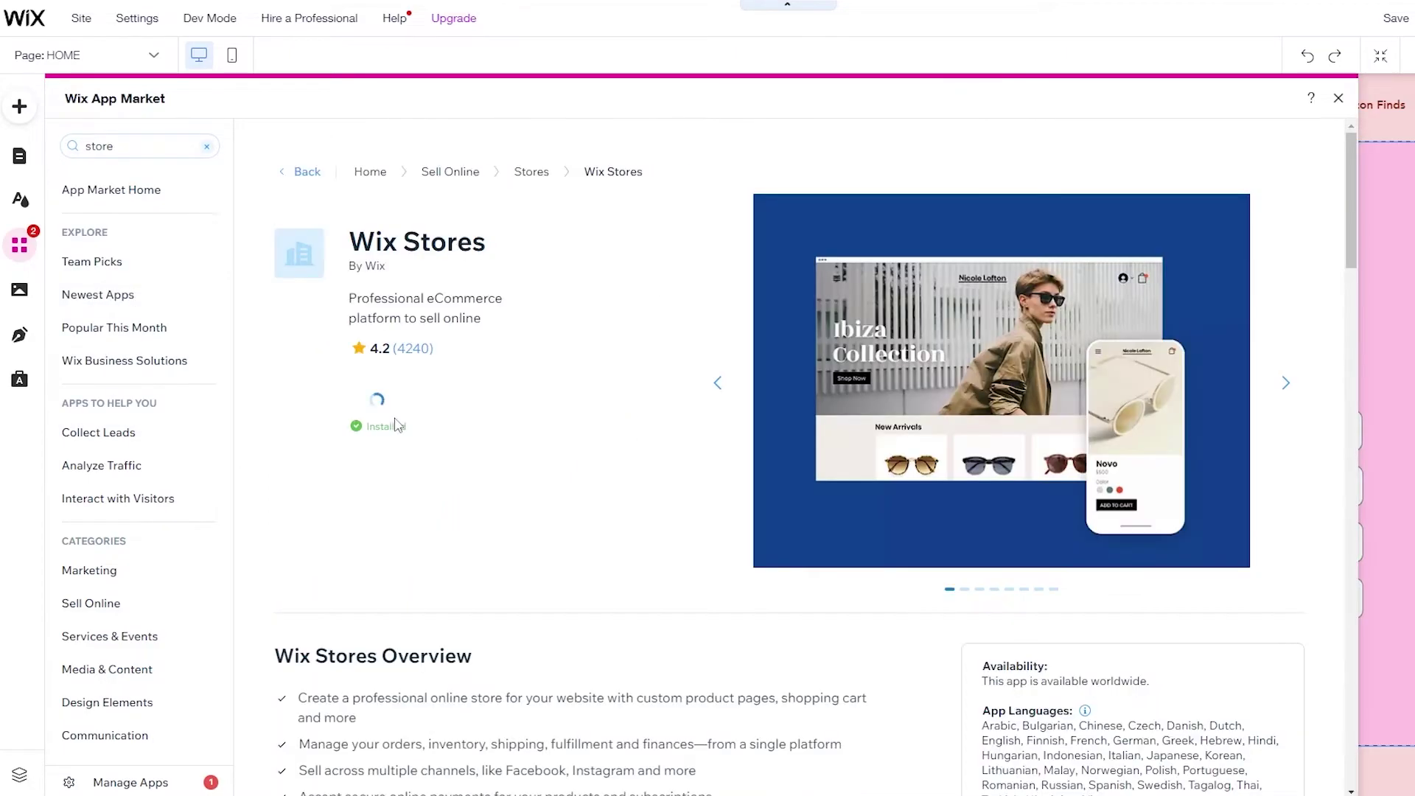
pyautogui.click(410, 427)
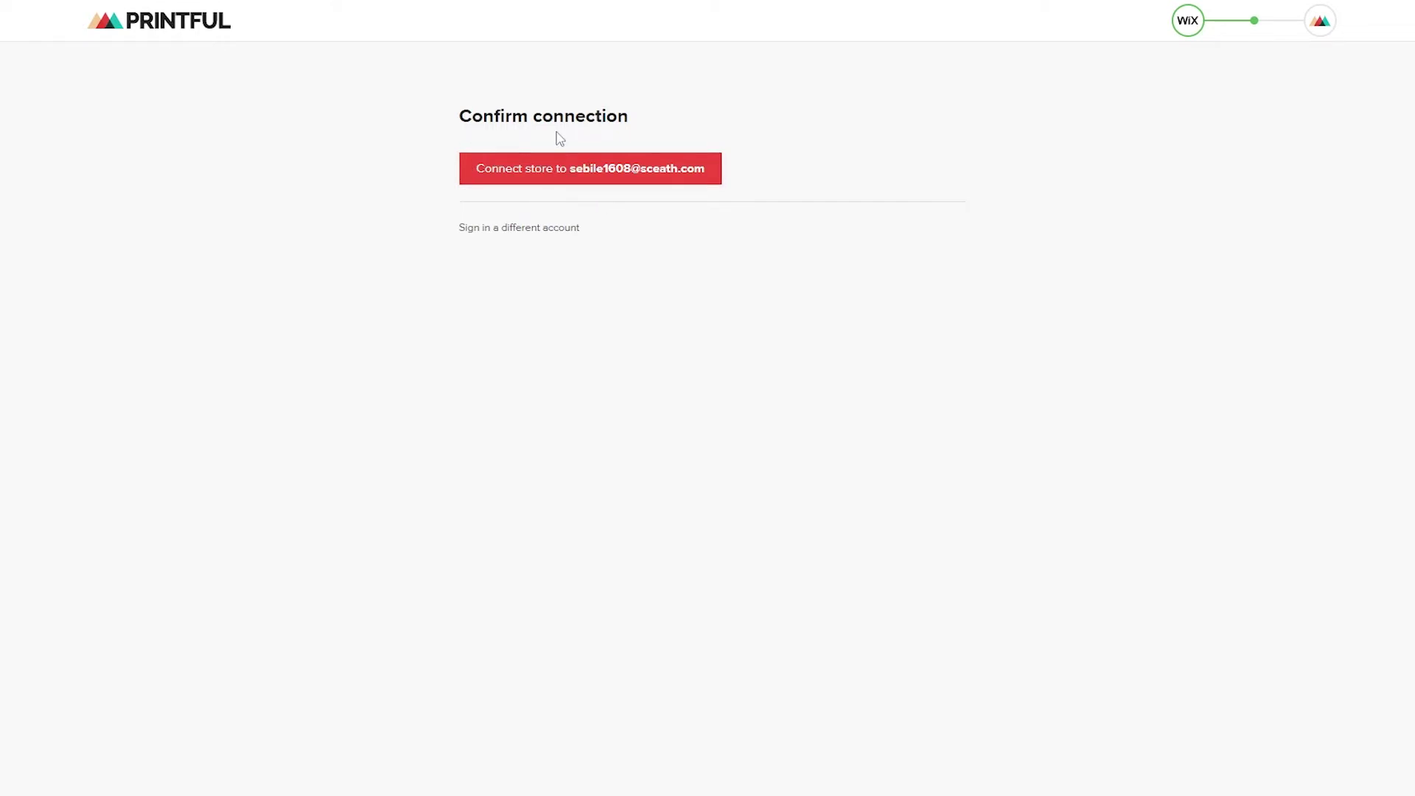
# Step: Confirm the store's connection to the Printful account and start adding a product from the saved Cute Red skull Crop Sweatshirt template
pyautogui.click(557, 180)
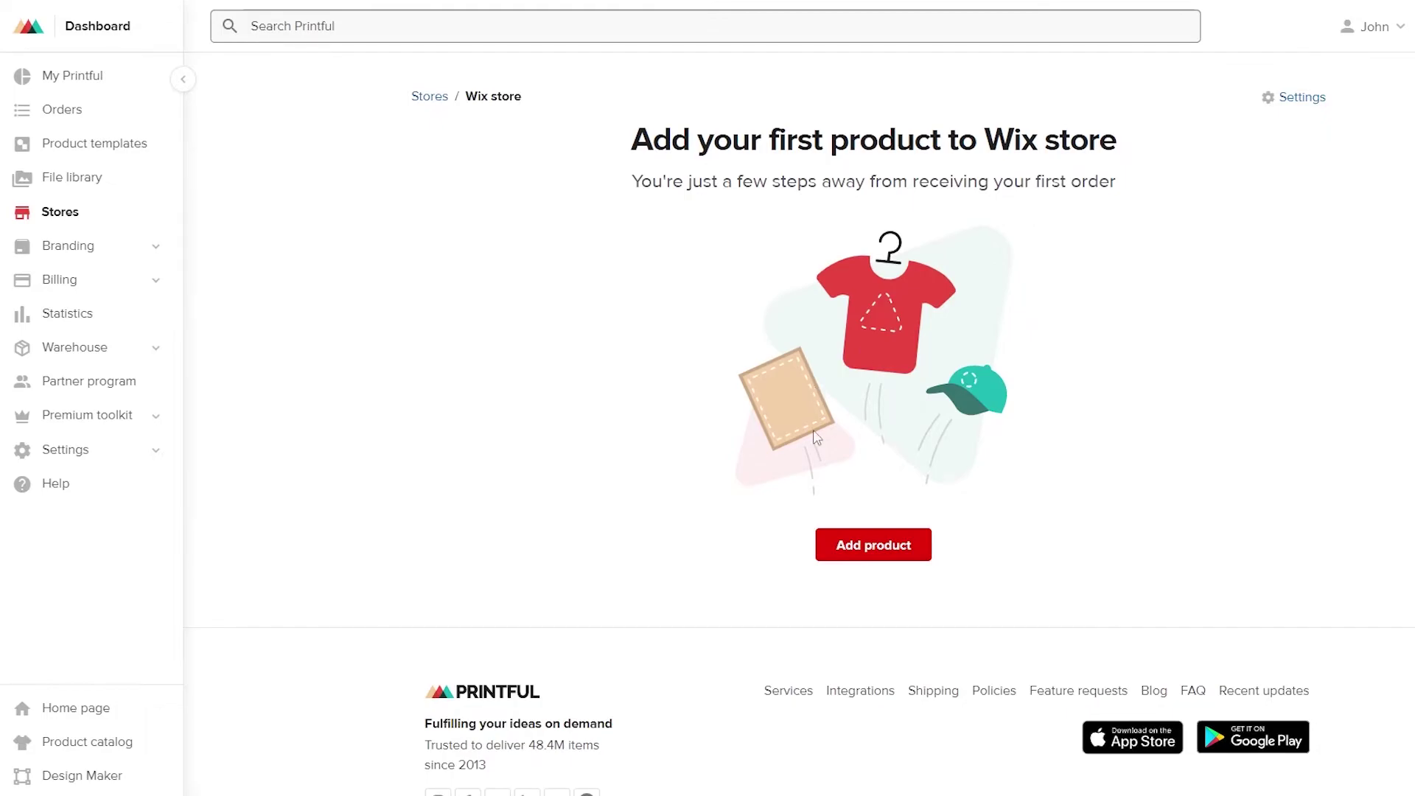
pyautogui.click(856, 555)
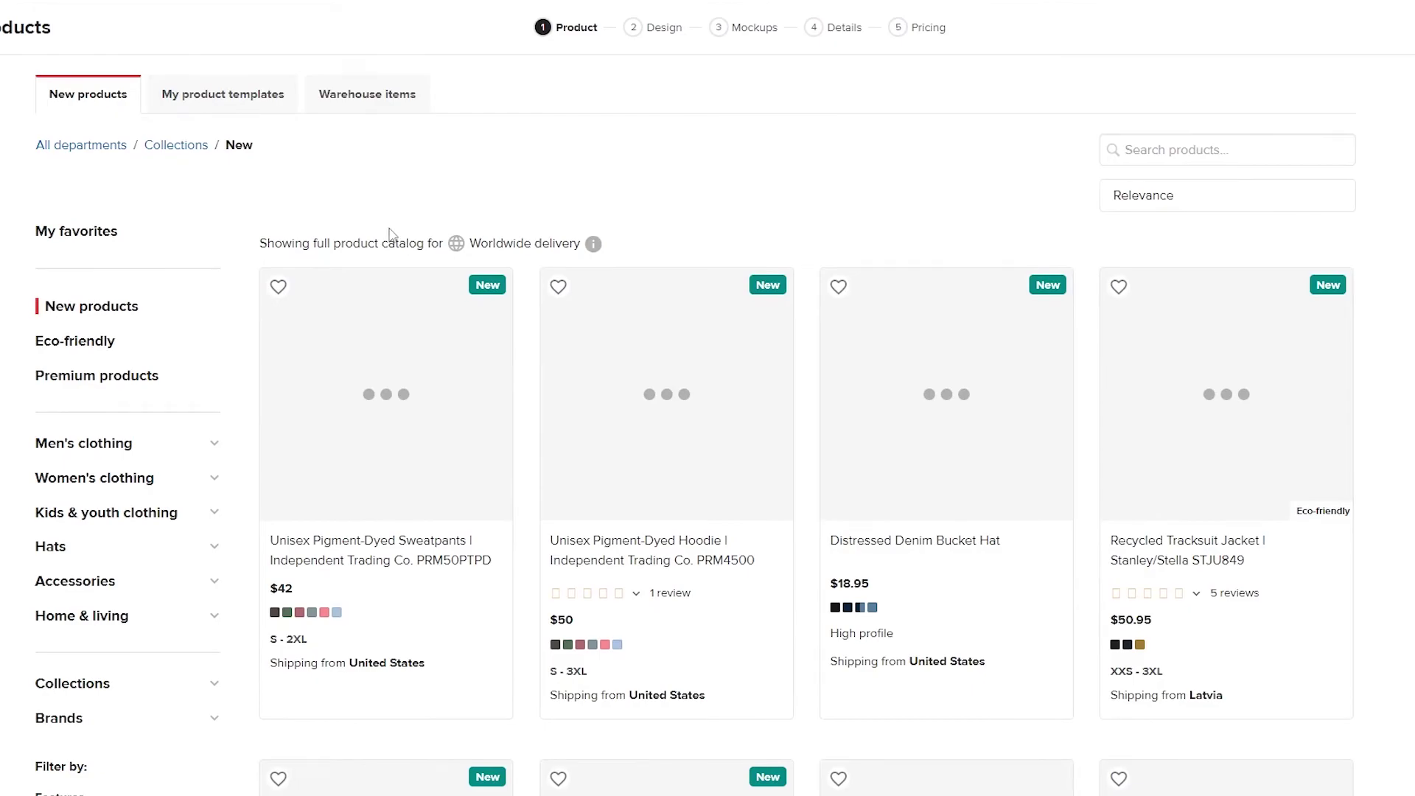
pyautogui.click(412, 101)
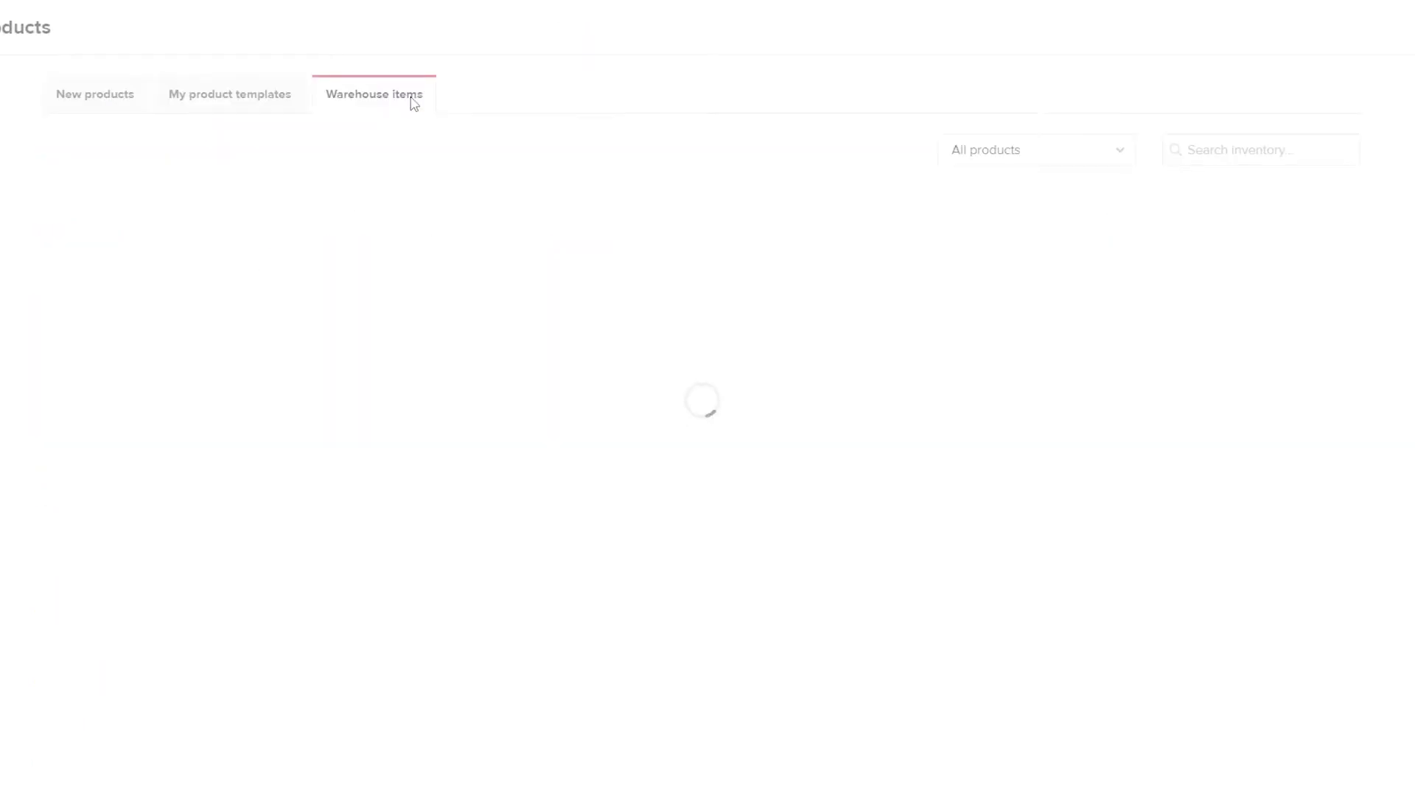
pyautogui.click(234, 94)
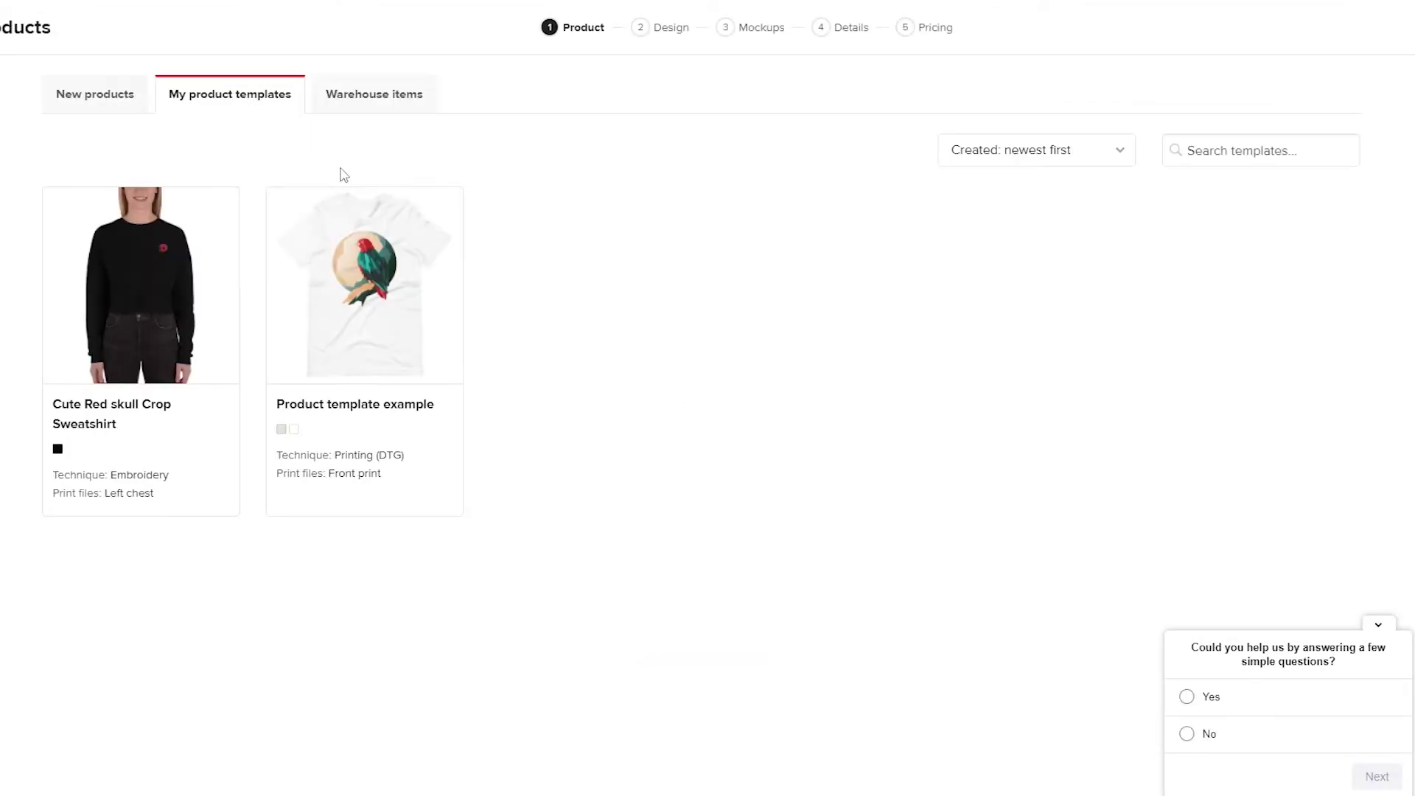
pyautogui.click(174, 295)
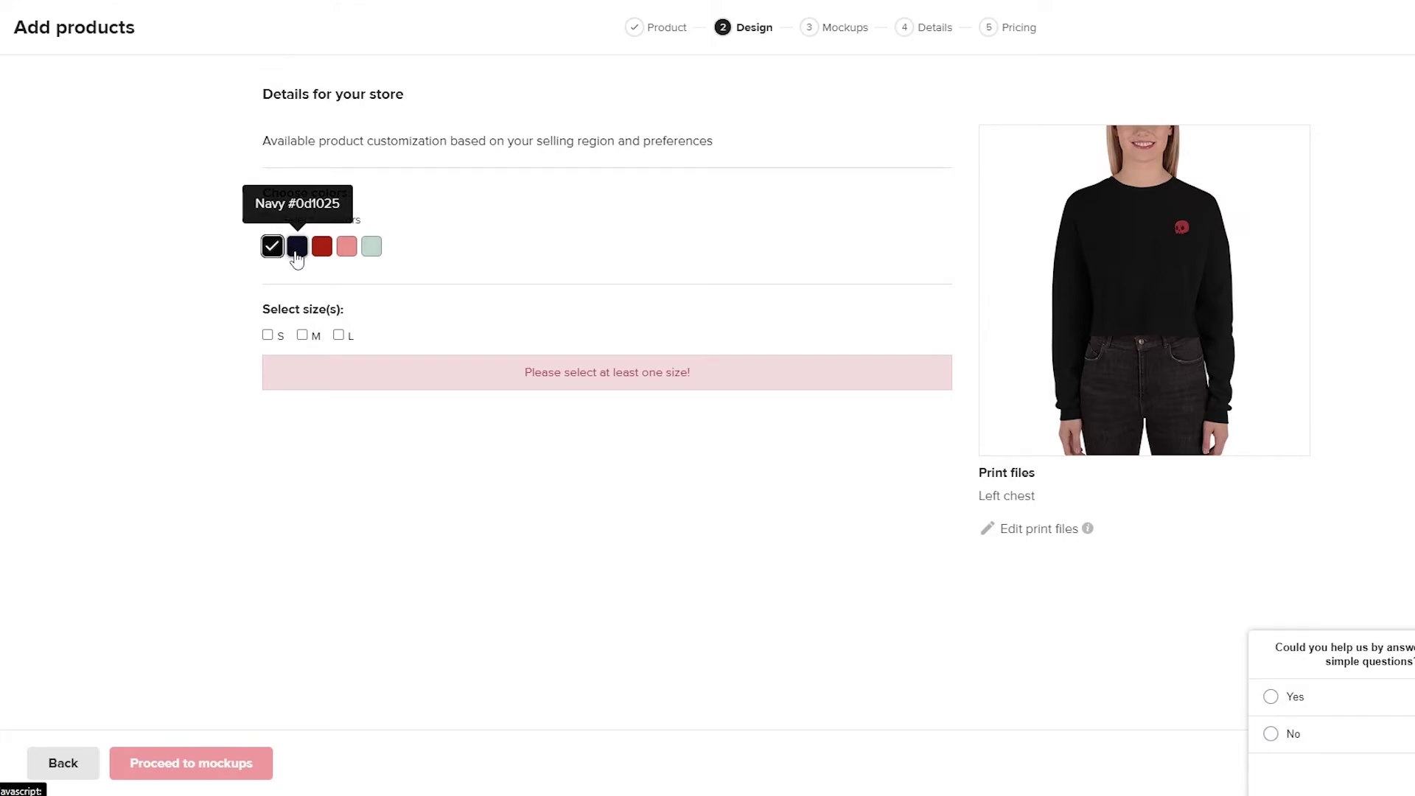
# Step: Select sizes S, M and L for the black sweatshirt and proceed to the mockups
pyautogui.click(268, 336)
pyautogui.click(302, 335)
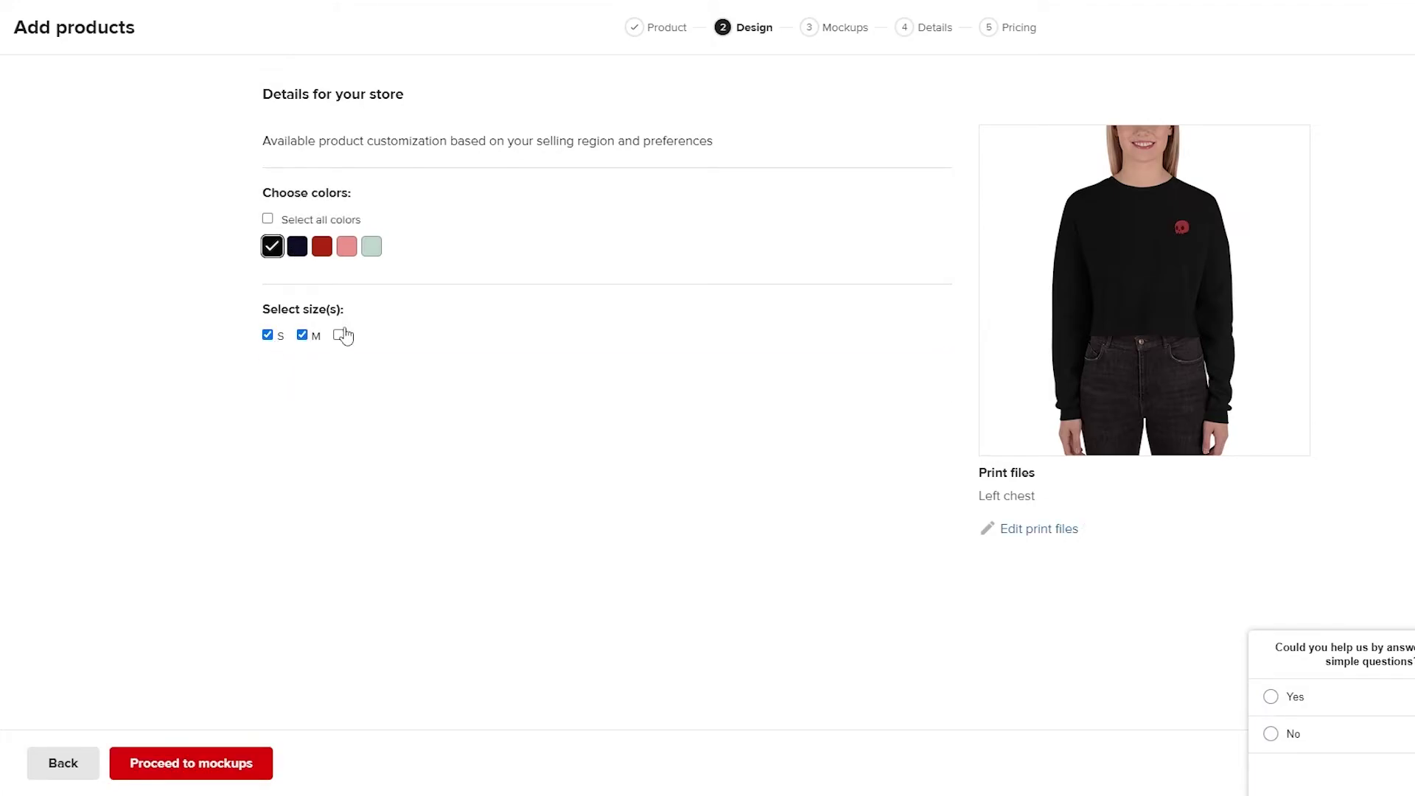
pyautogui.click(340, 336)
pyautogui.click(235, 762)
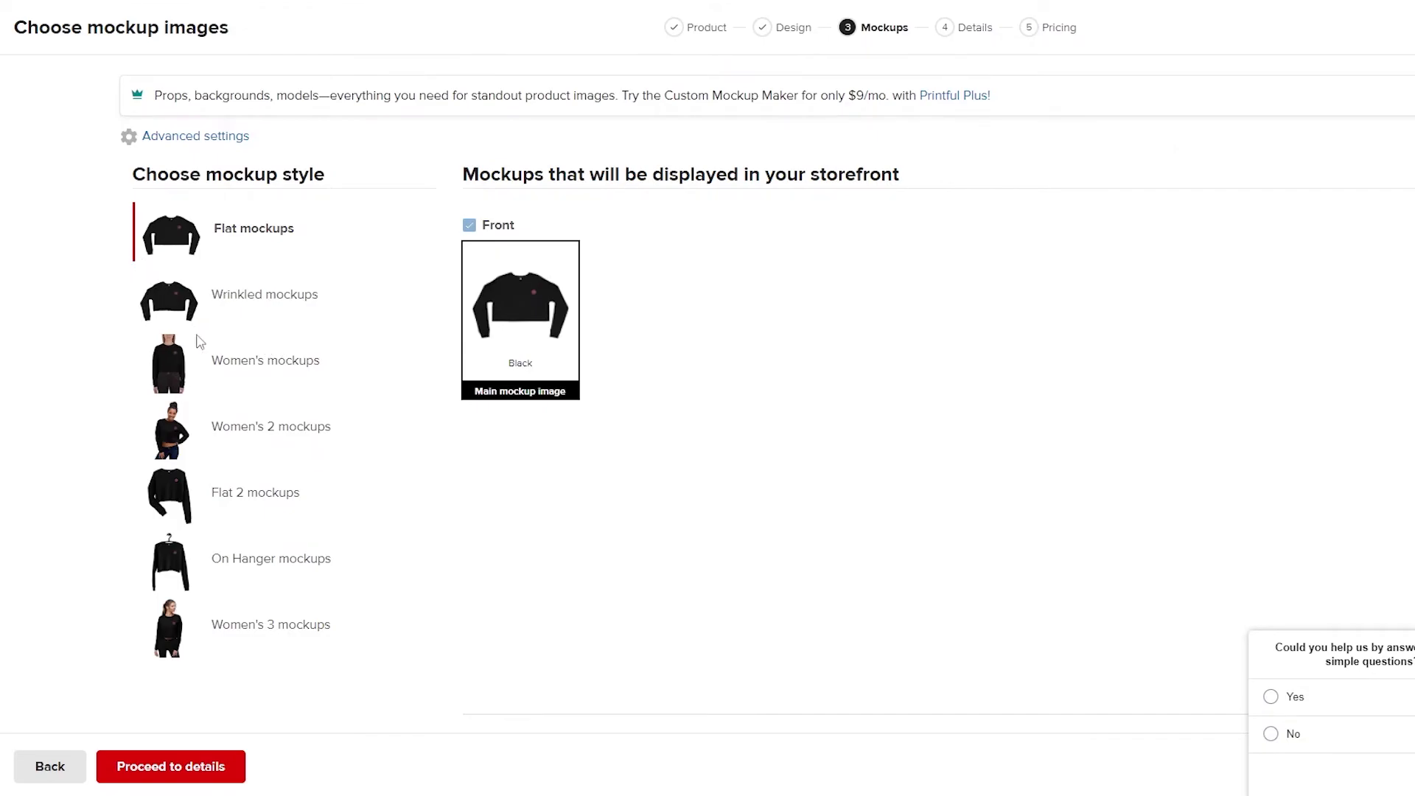
# Step: Compare the mockup styles, choose Women's 2 mockups for the sweatshirt and proceed to the product details
pyautogui.scroll(-3, 195, 335)
pyautogui.click(165, 81)
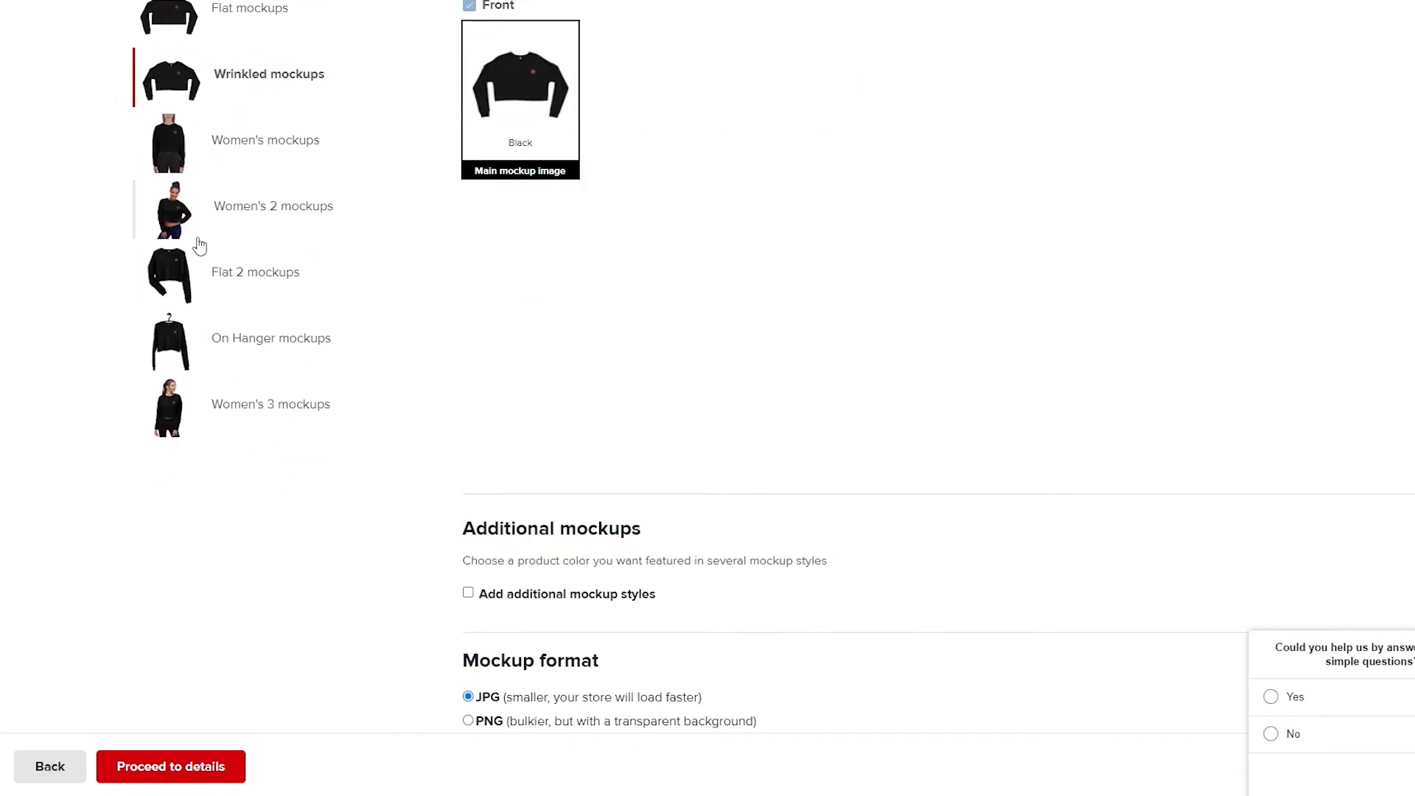
pyautogui.scroll(3, 196, 244)
pyautogui.click(210, 367)
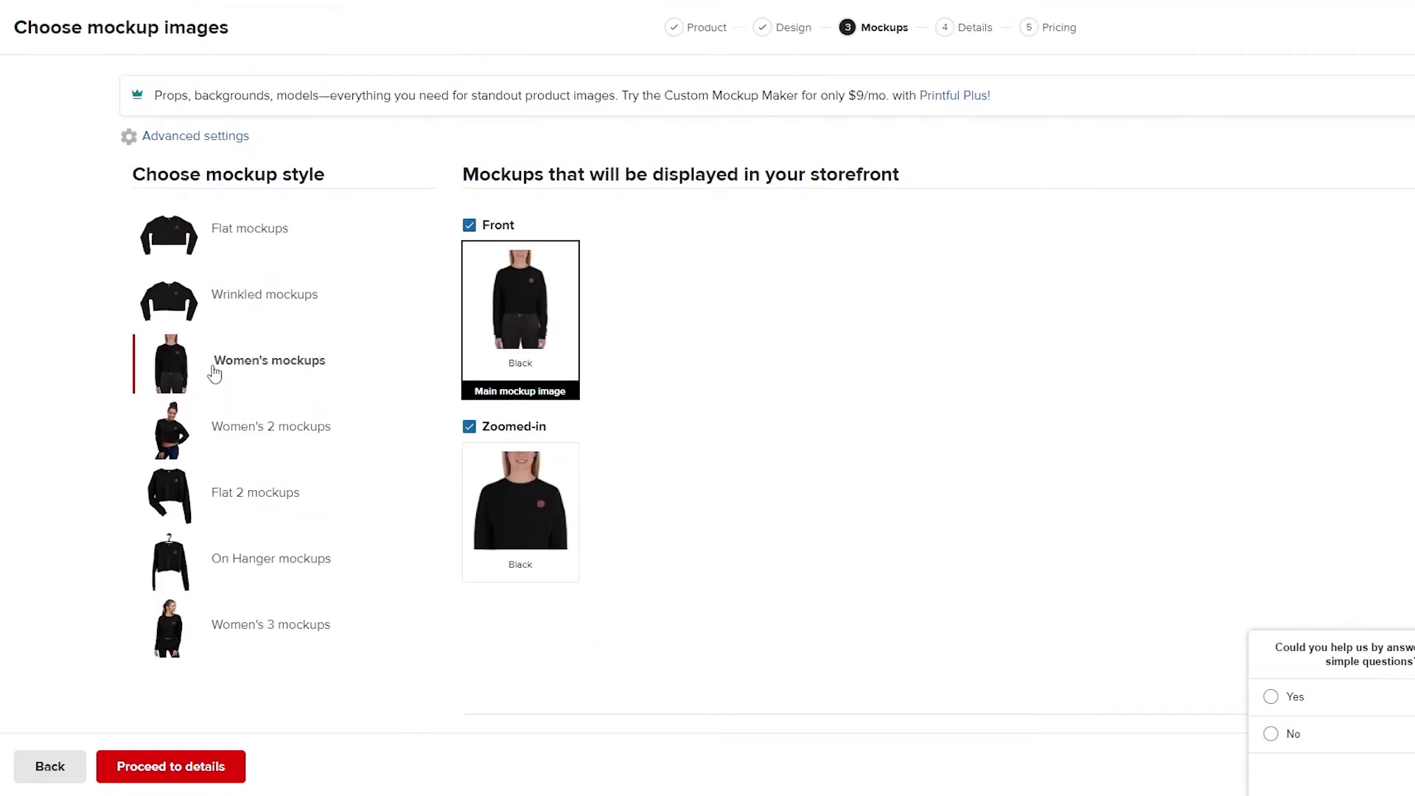
pyautogui.click(206, 452)
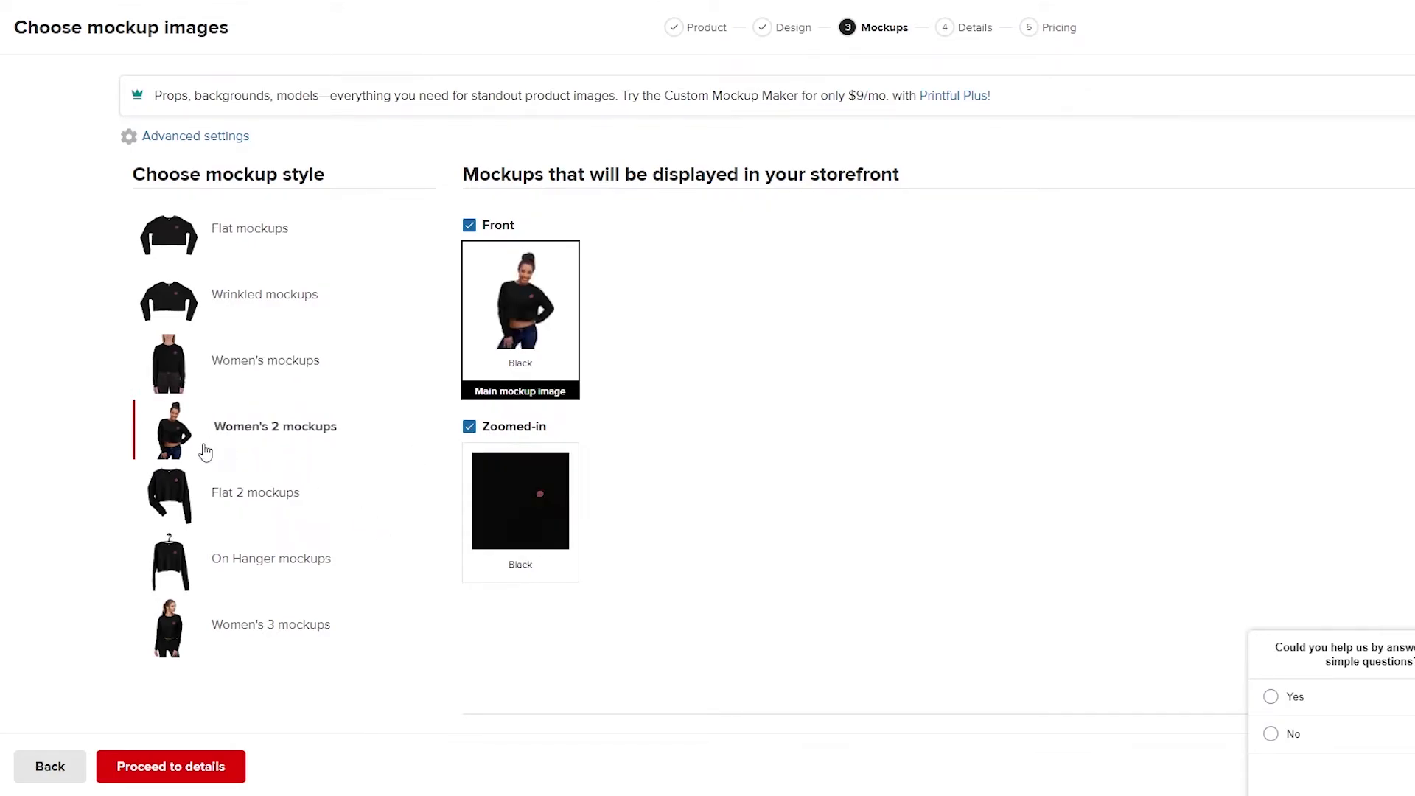
pyautogui.click(171, 640)
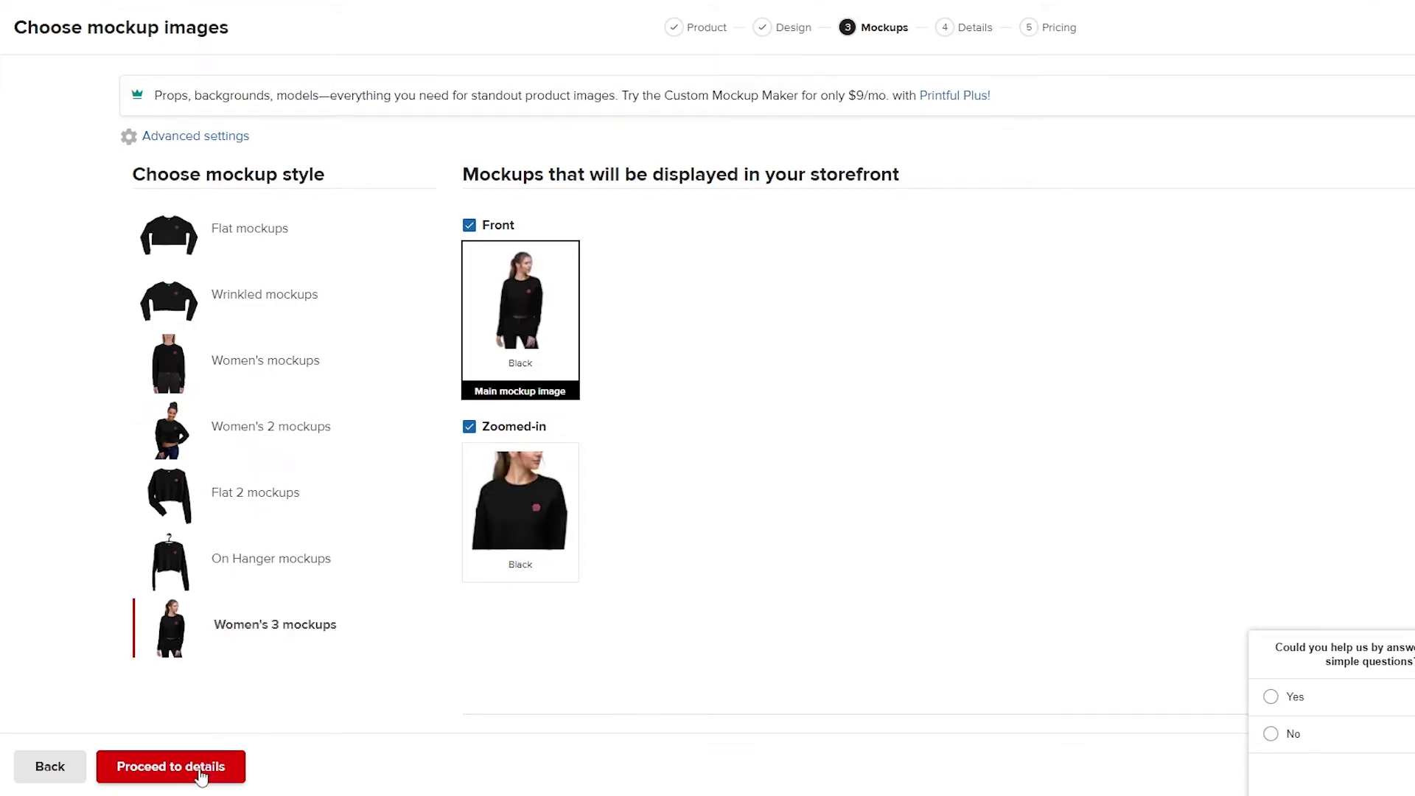
pyautogui.click(173, 435)
pyautogui.click(235, 763)
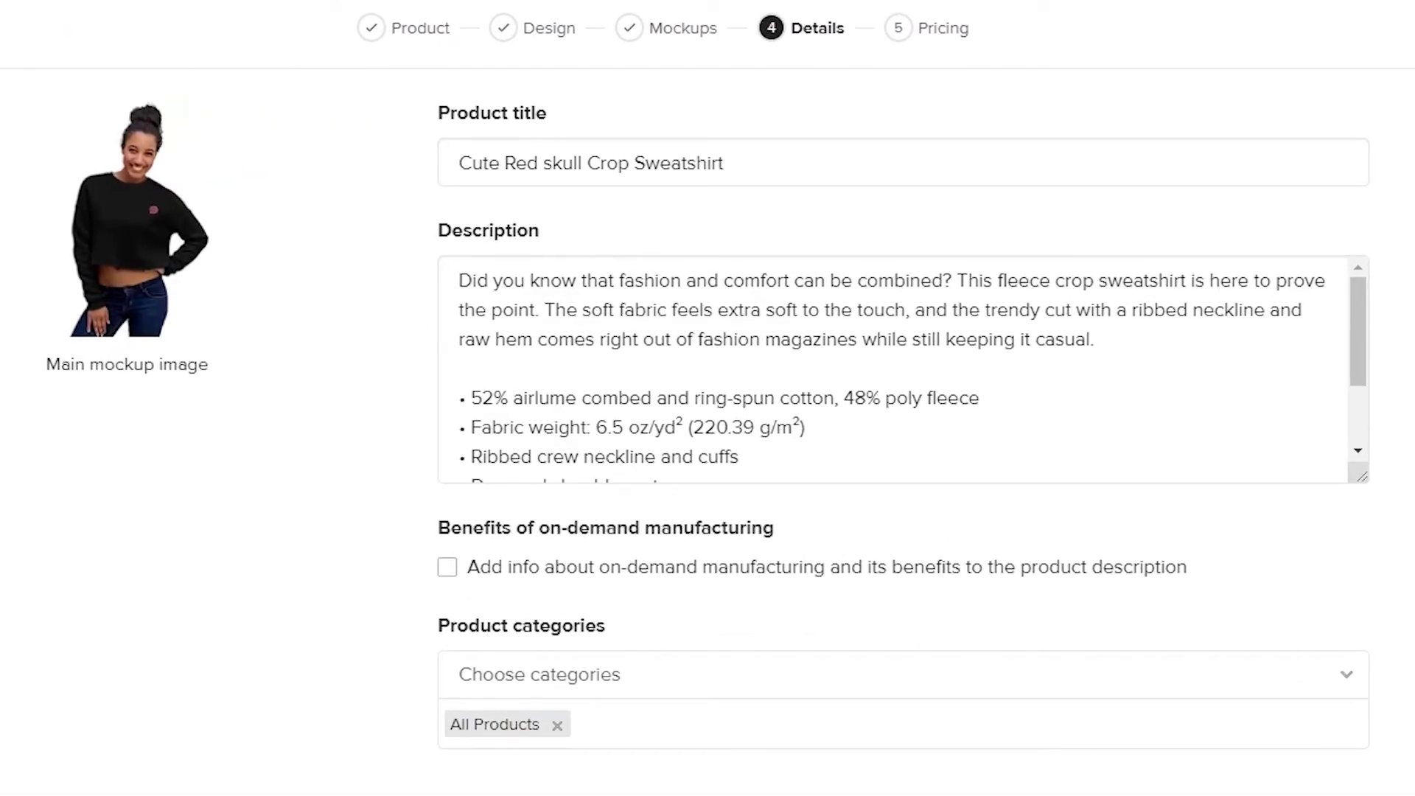
# Step: Read through the sweatshirt's product description and proceed to pricing
pyautogui.scroll(-3, 506, 452)
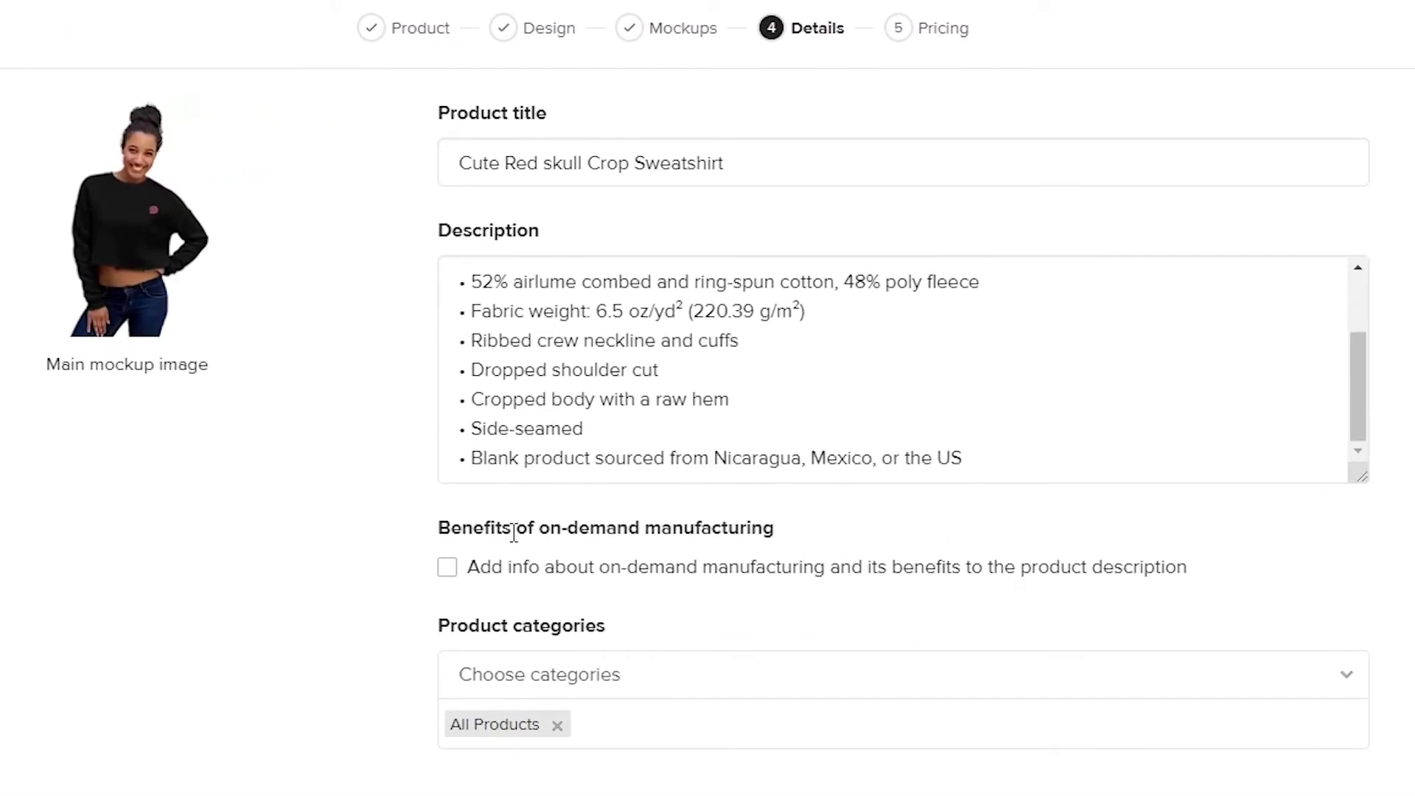
pyautogui.scroll(3, 520, 372)
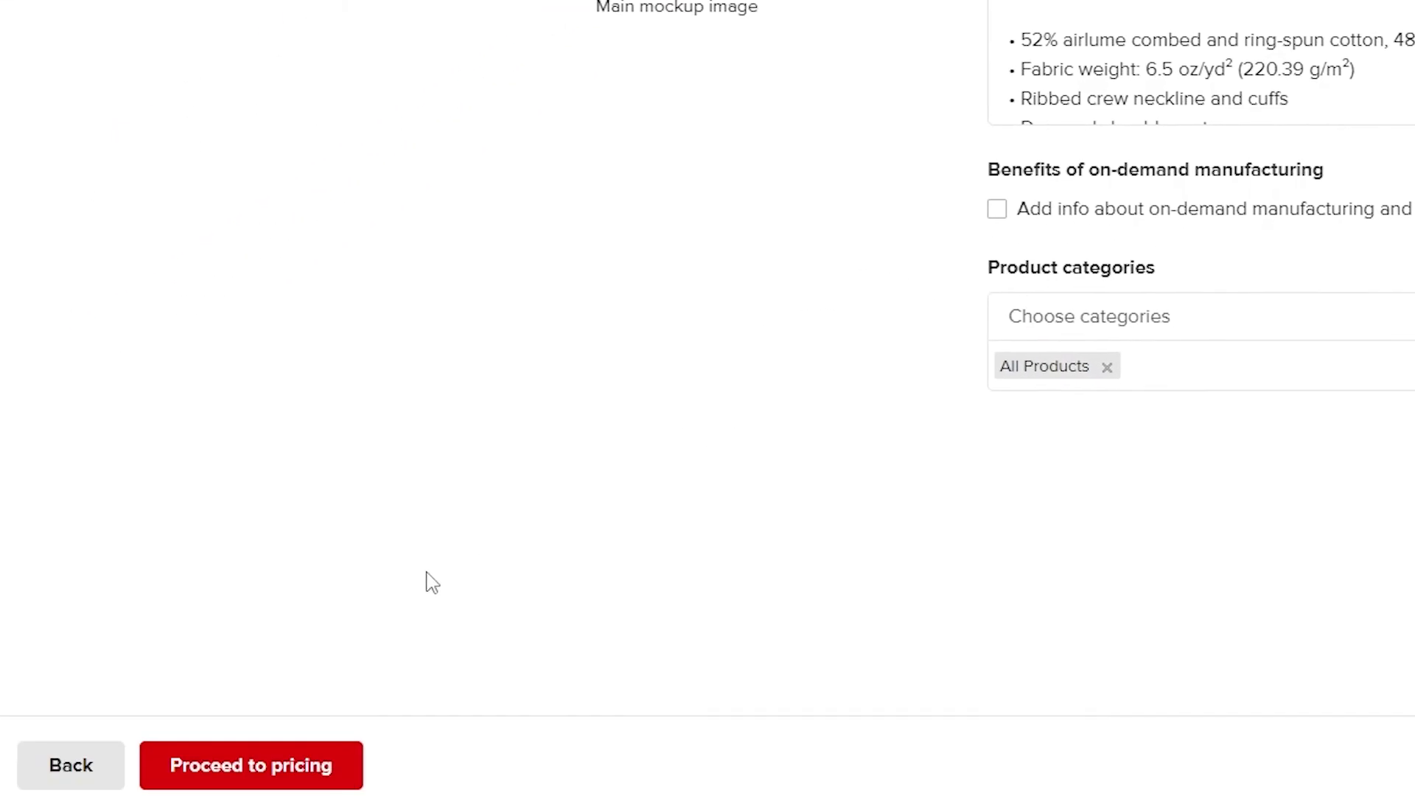
pyautogui.click(264, 778)
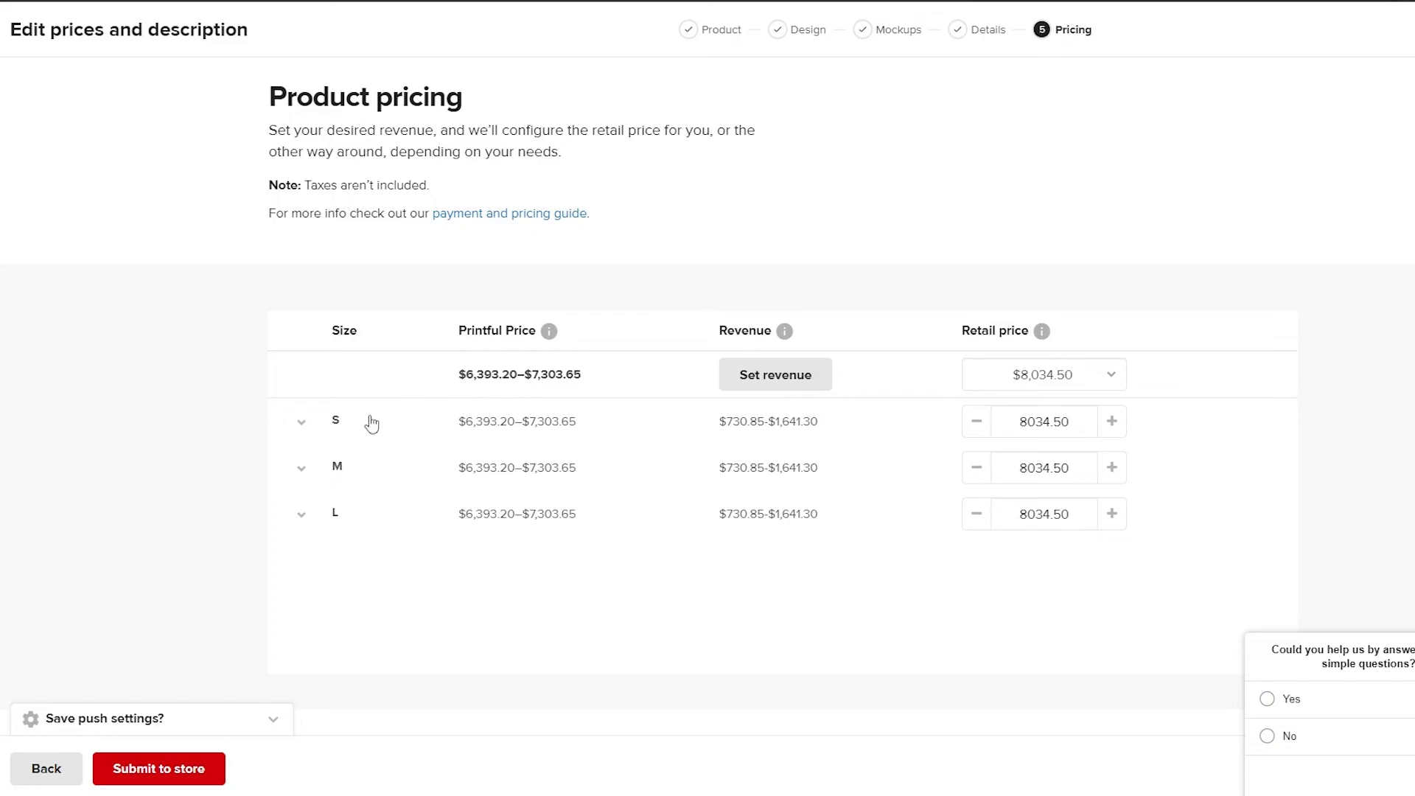
# Step: Raise the revenue percentage for all sizes and switch the revenue adjustment to Decrease by 5.00%
pyautogui.click(765, 385)
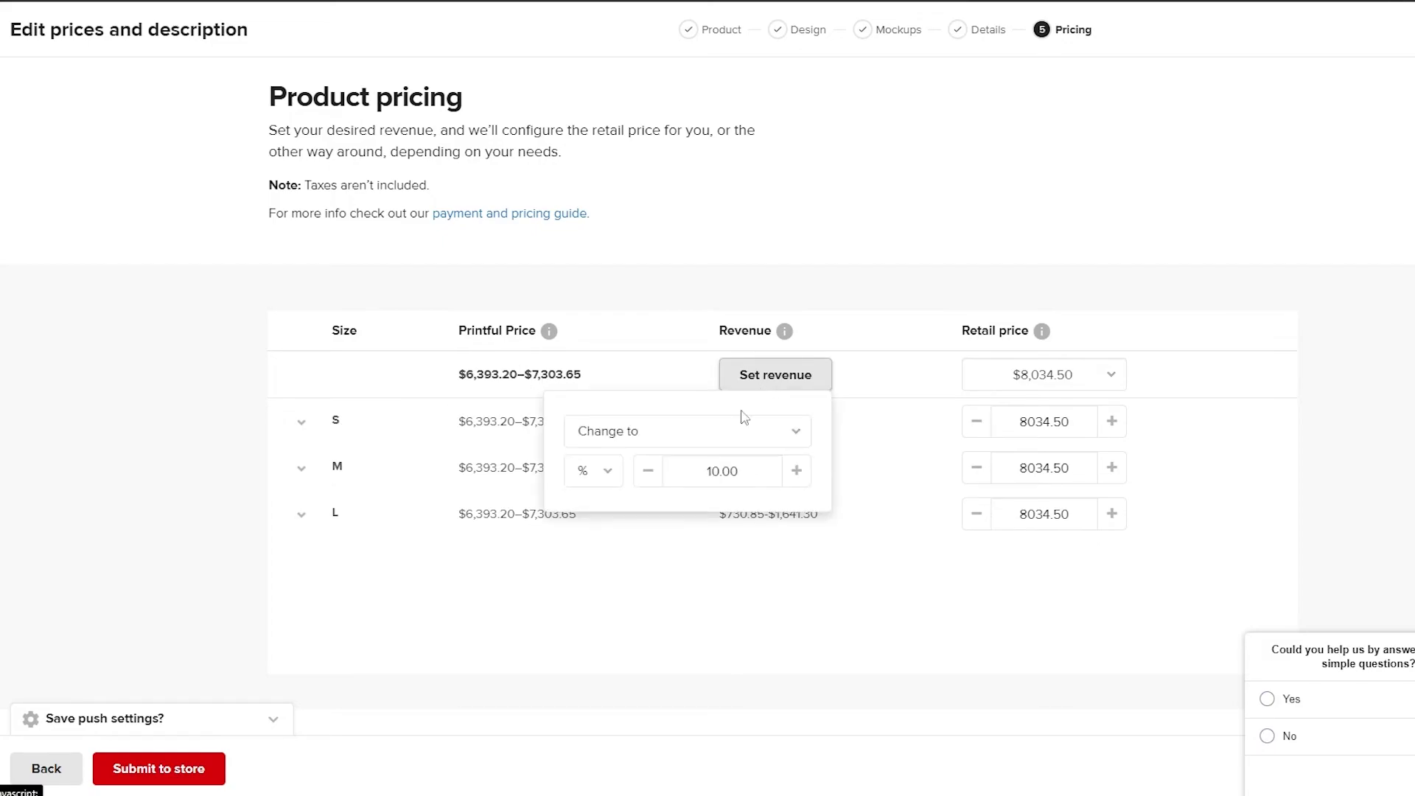
pyautogui.moveTo(722, 470); pyautogui.dragTo(709, 470)
pyautogui.write('5')
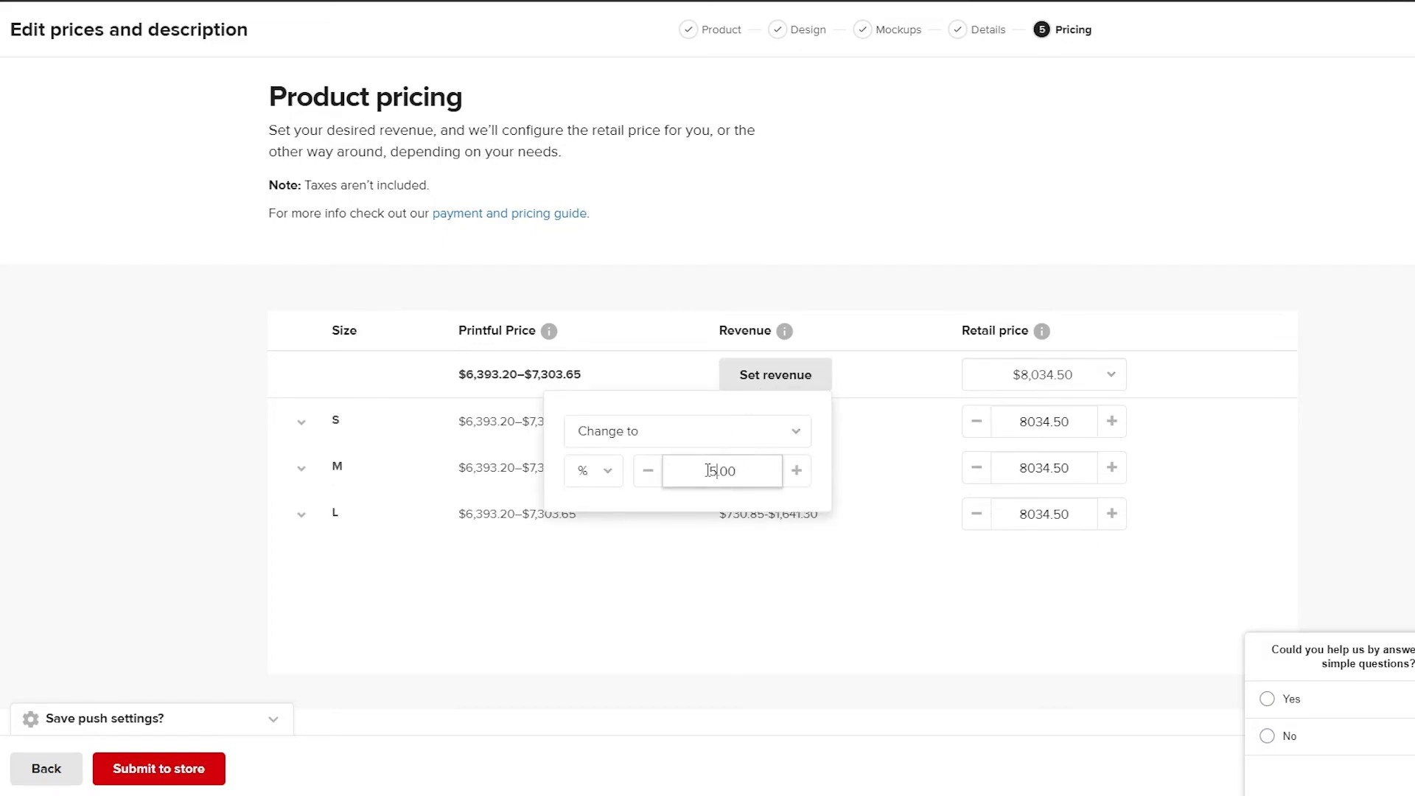
pyautogui.click(727, 434)
pyautogui.click(738, 534)
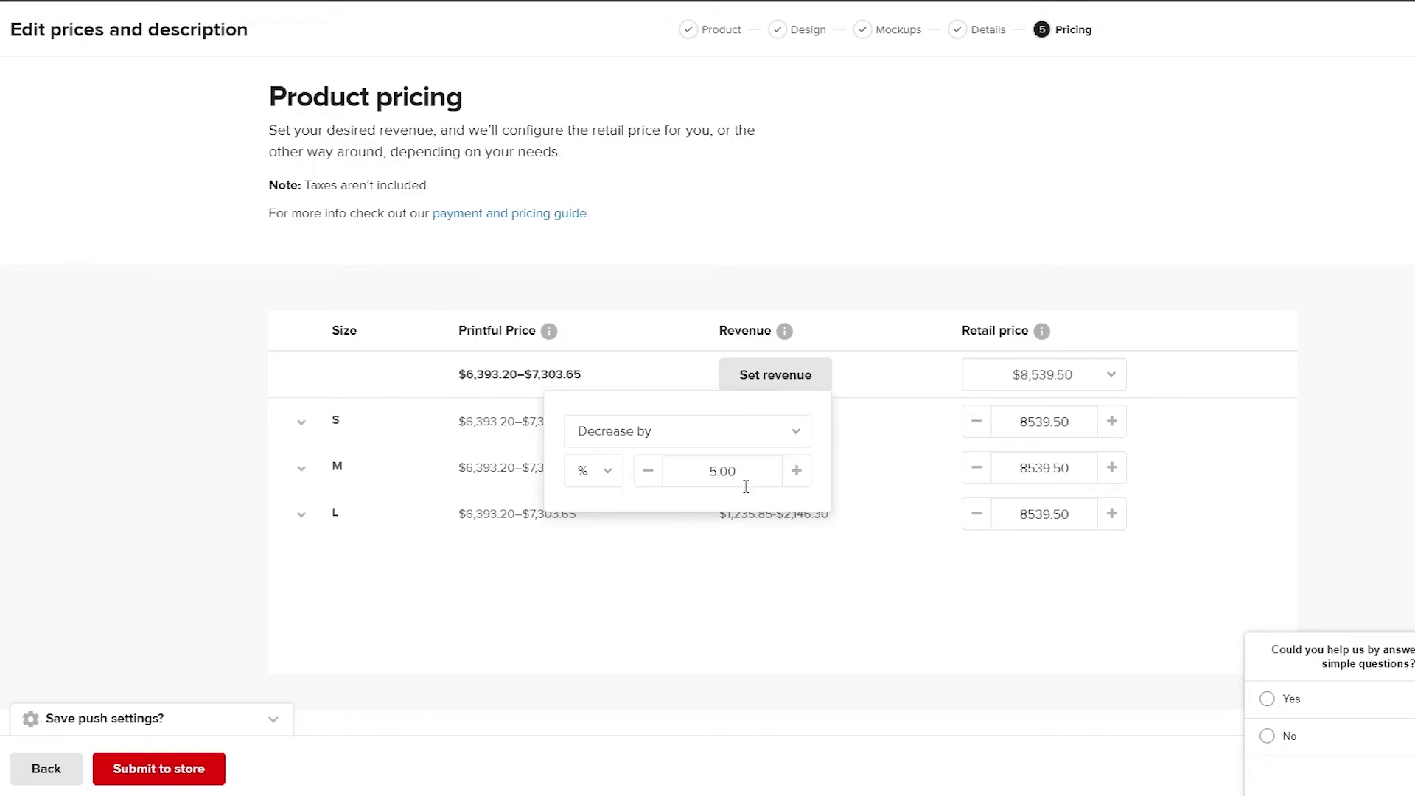
pyautogui.click(850, 603)
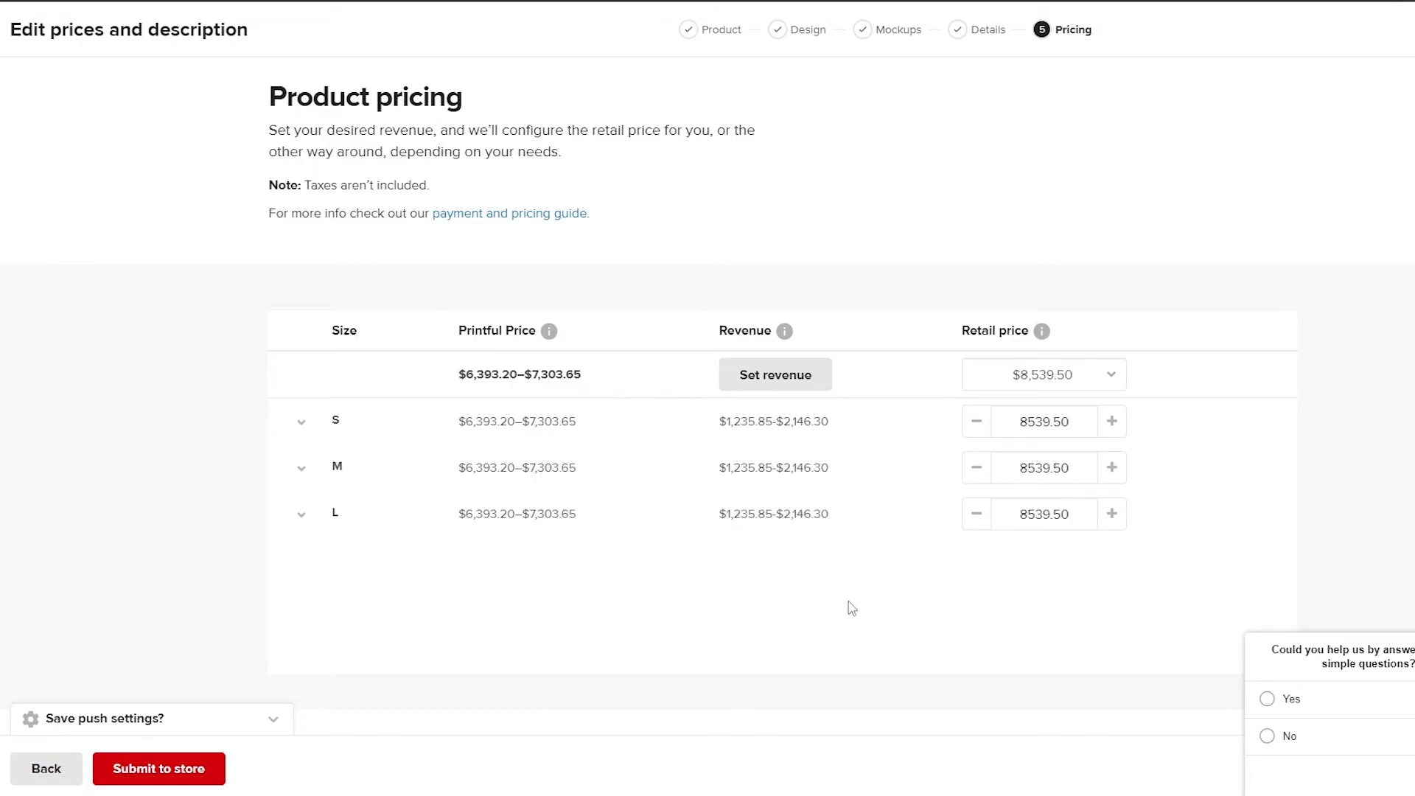
pyautogui.click(1113, 377)
pyautogui.moveTo(985, 460); pyautogui.dragTo(958, 463)
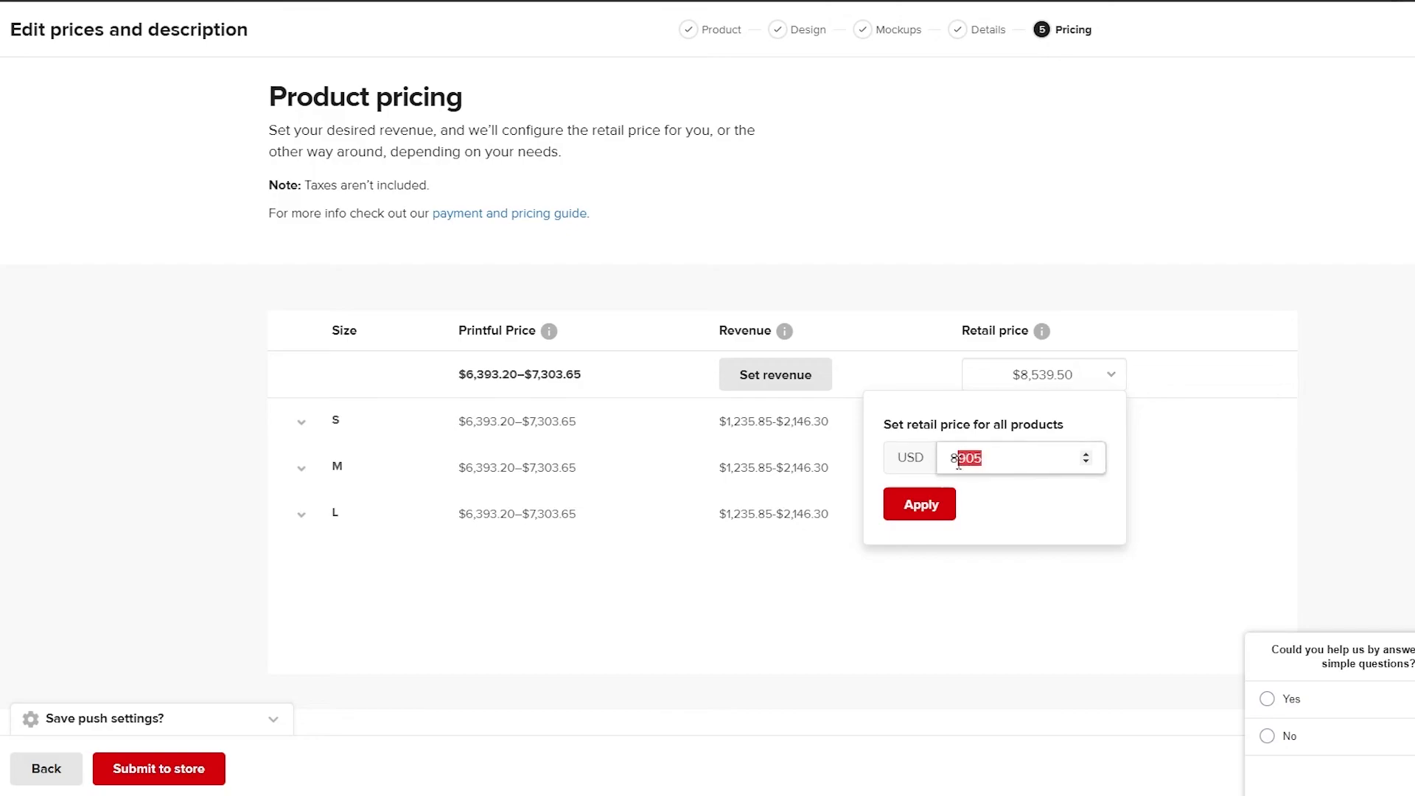
pyautogui.click(974, 559)
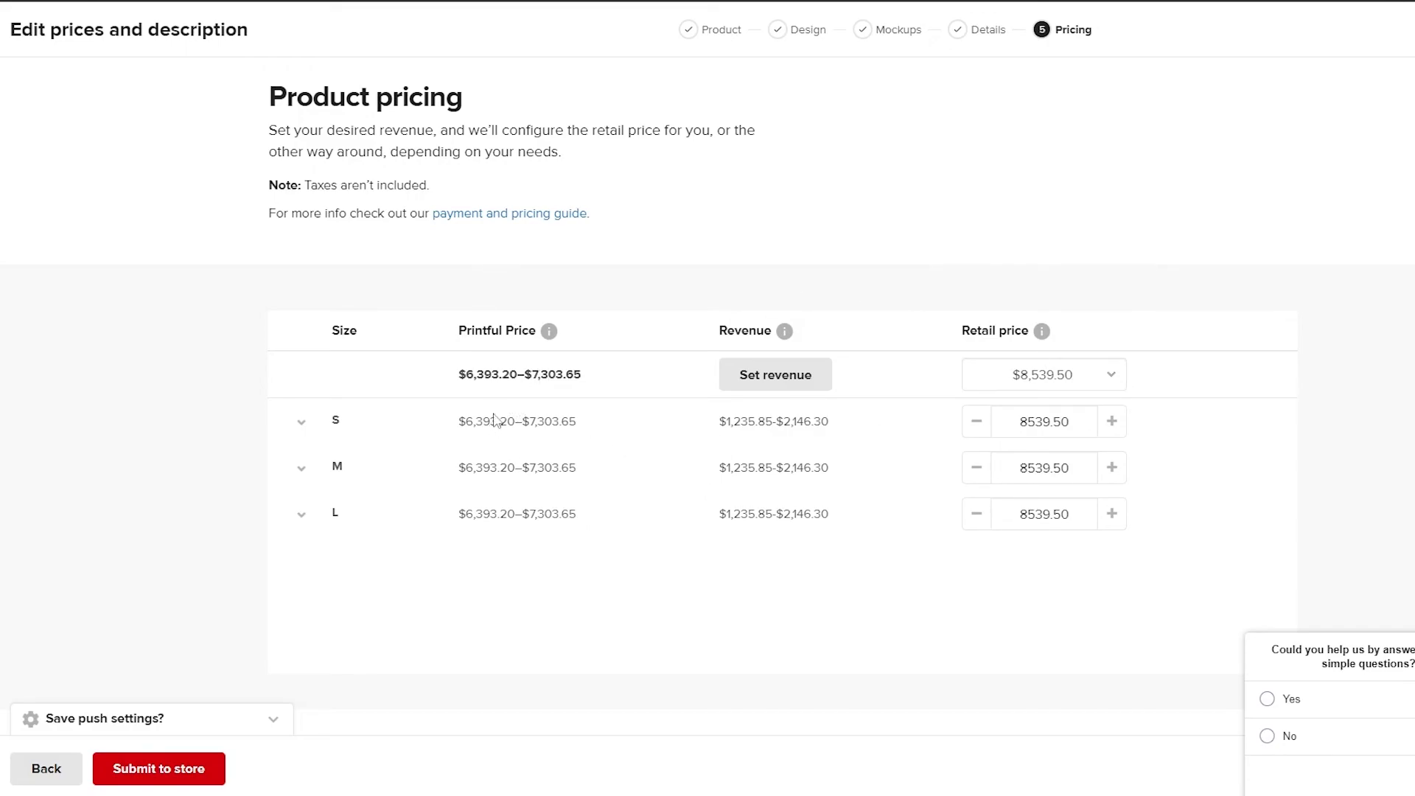
# Step: Check what the Printful price depends on and submit the sweatshirt to the Wix store
pyautogui.moveTo(546, 337)
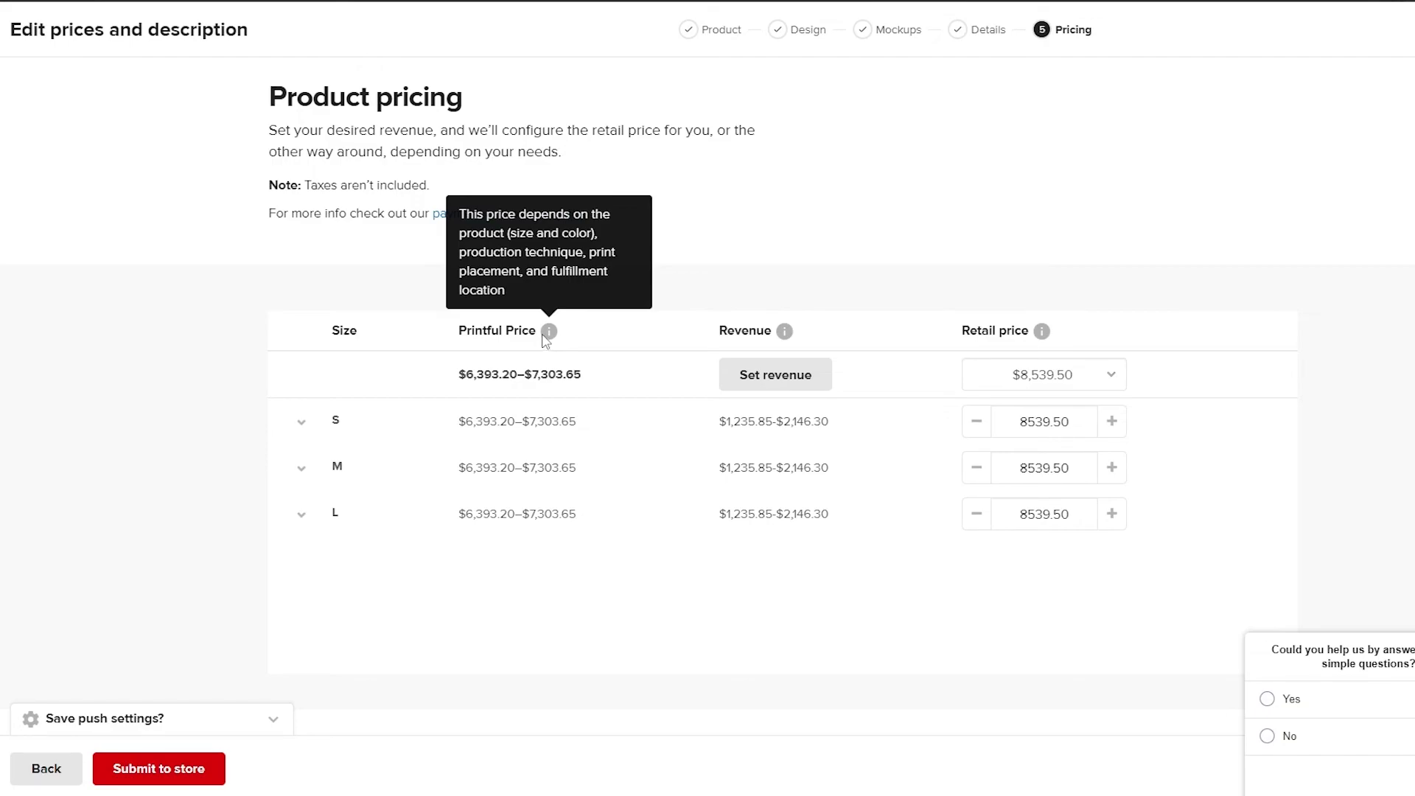
pyautogui.moveTo(459, 421); pyautogui.dragTo(581, 437)
pyautogui.click(624, 550)
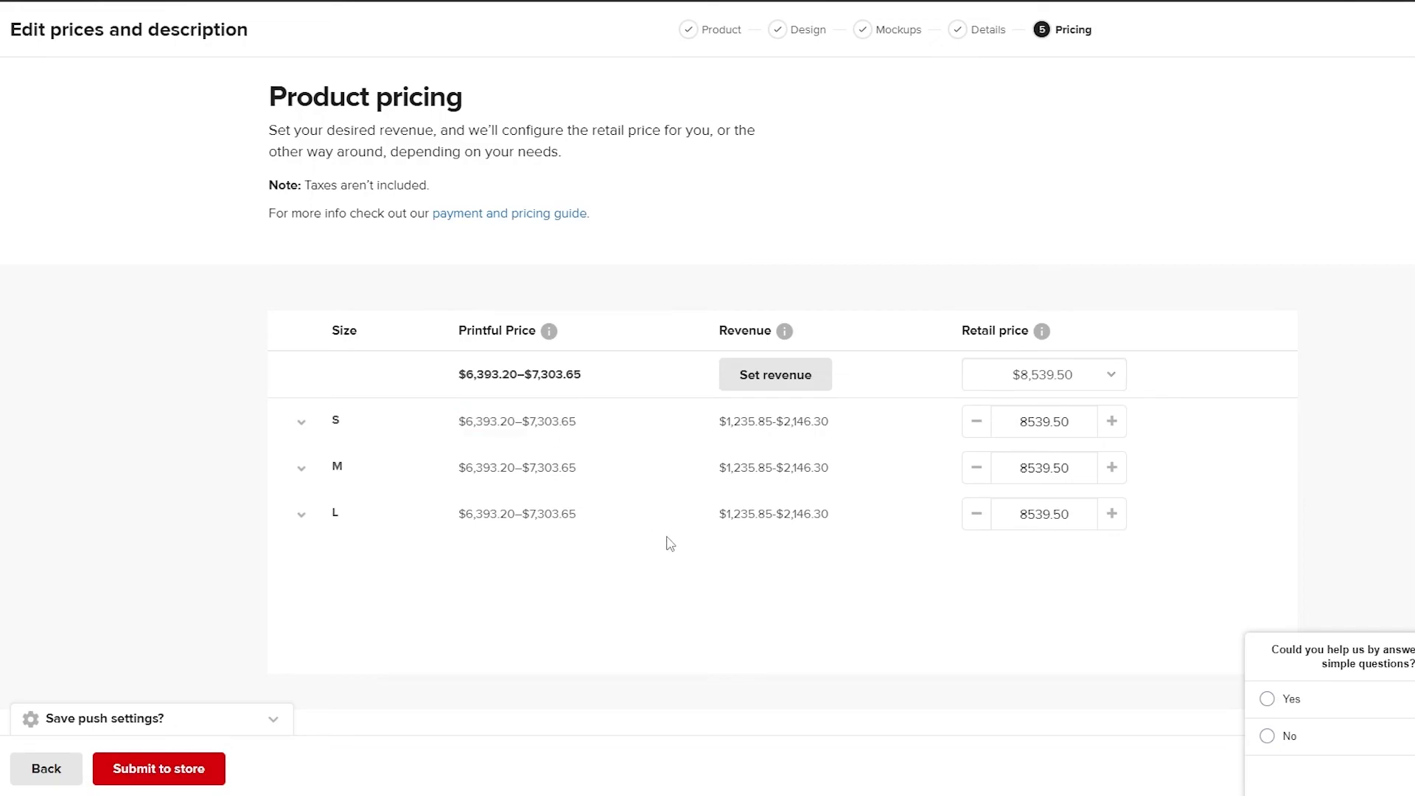
pyautogui.click(202, 782)
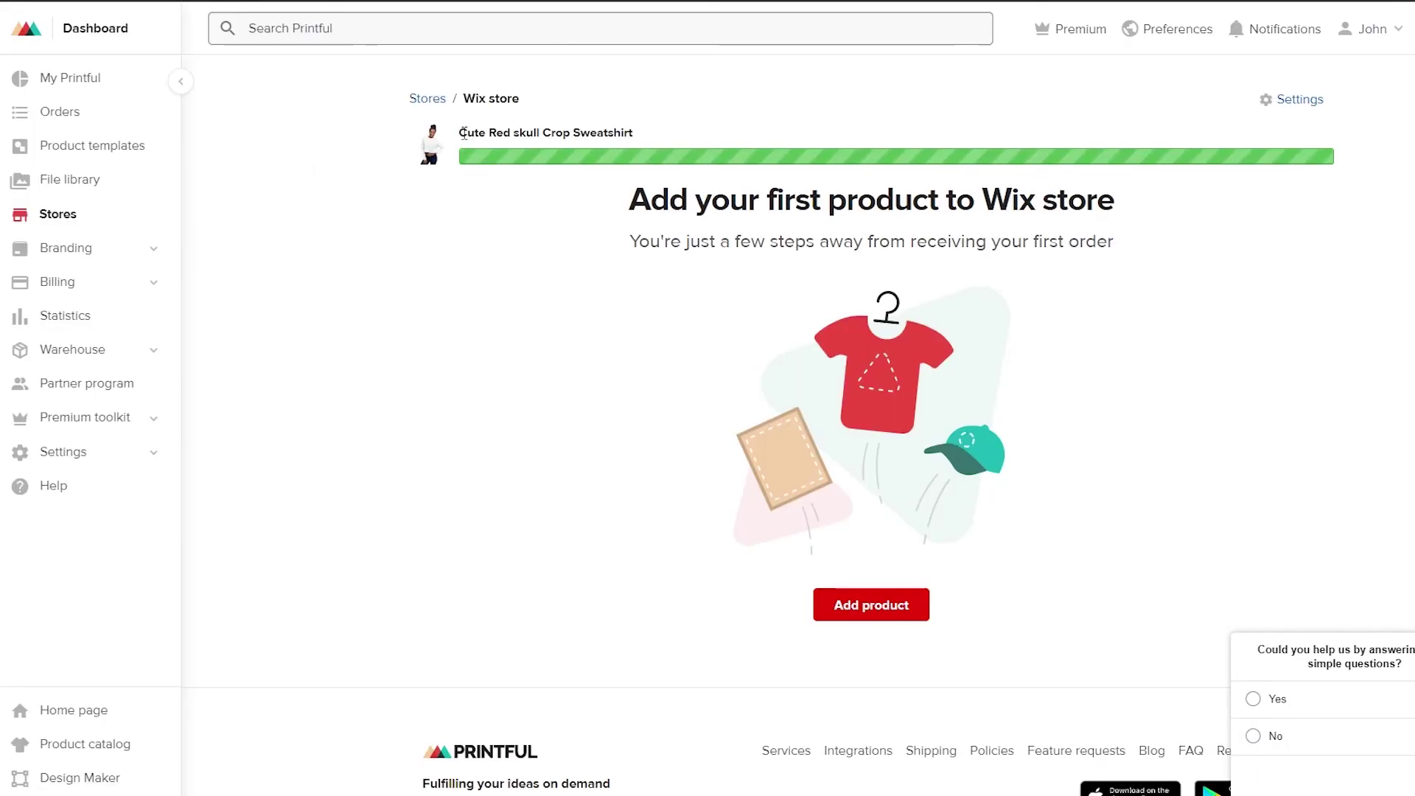
# Step: Check the sweatshirt in the store's product list, open its page in Wix and look over the suggested products
pyautogui.moveTo(463, 134); pyautogui.dragTo(652, 142)
pyautogui.click(316, 215)
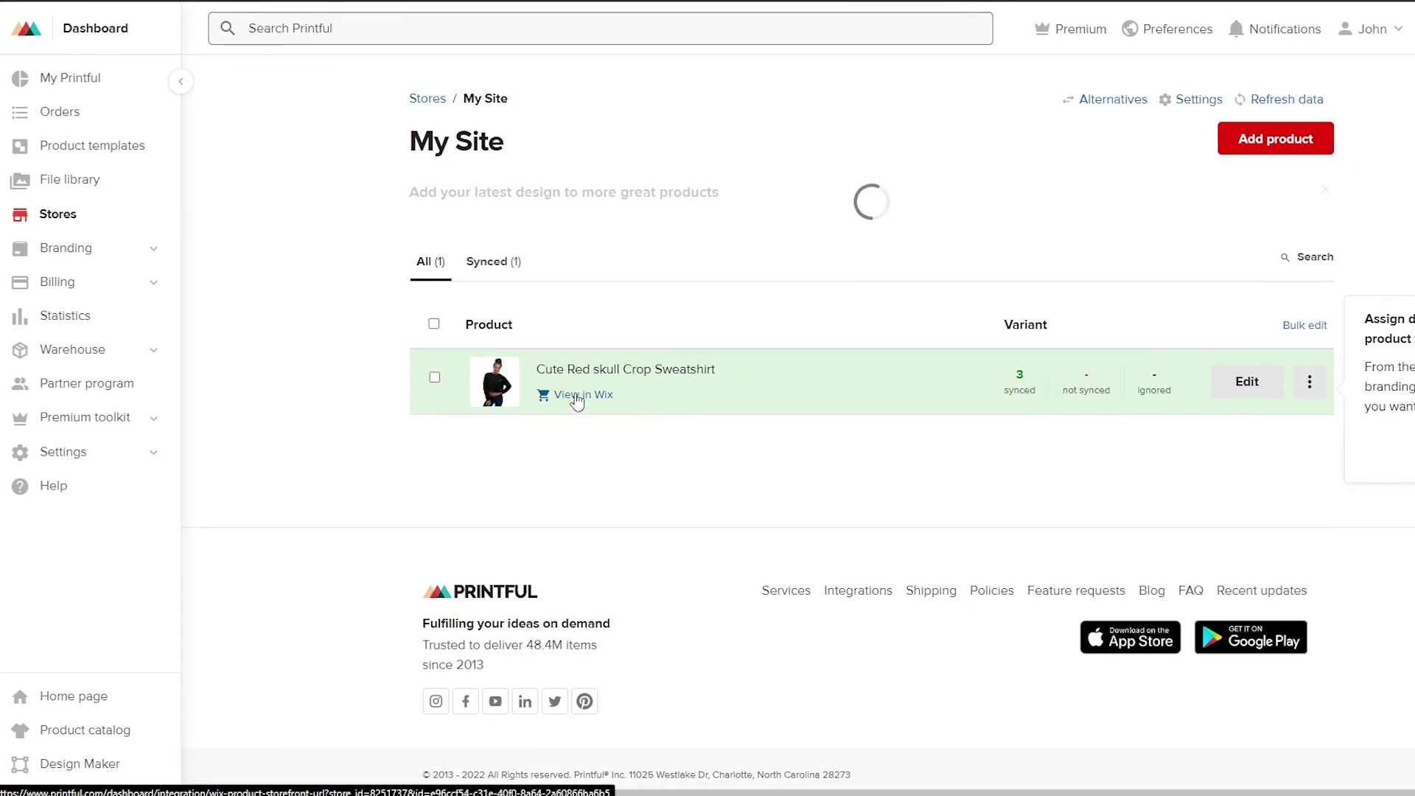
pyautogui.click(581, 397)
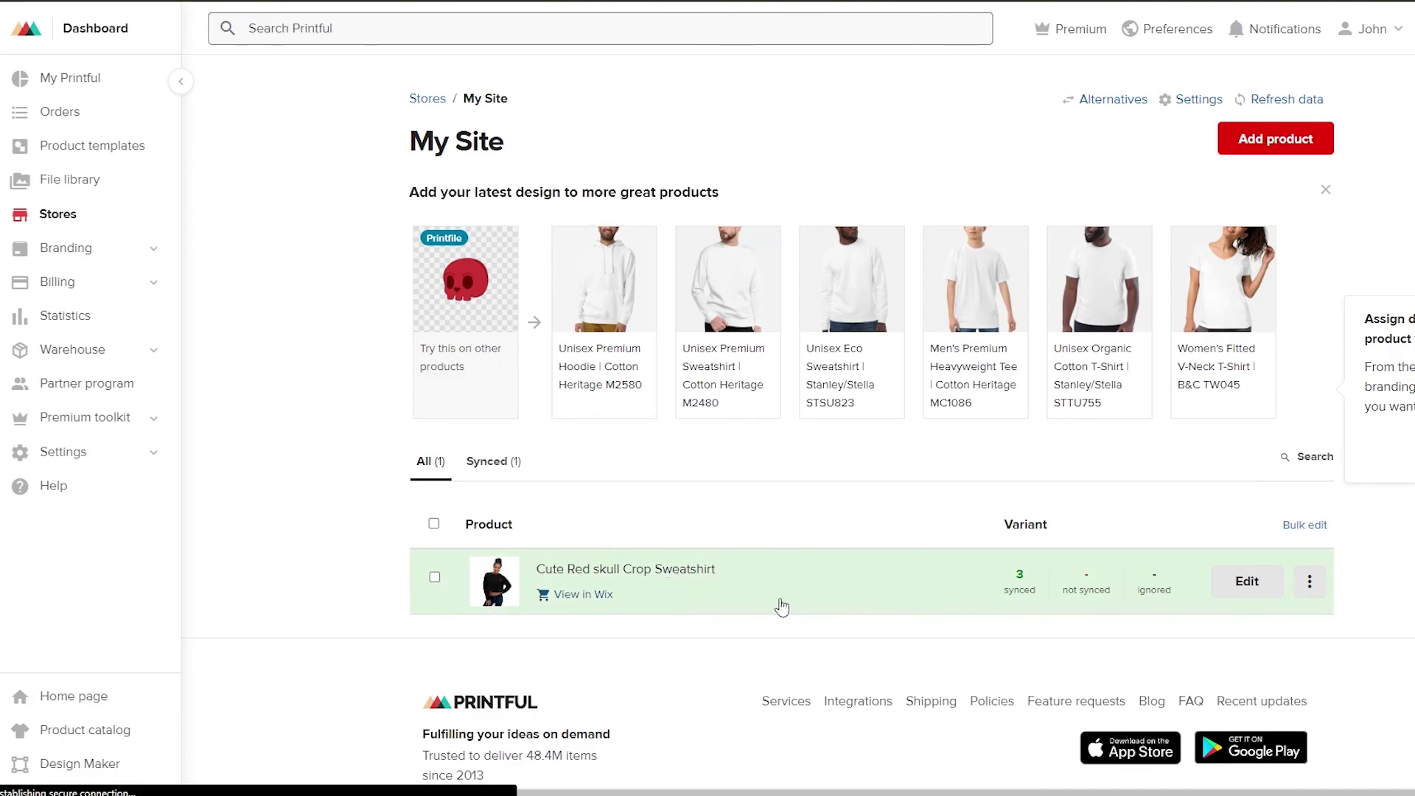
pyautogui.scroll(-2, 627, 477)
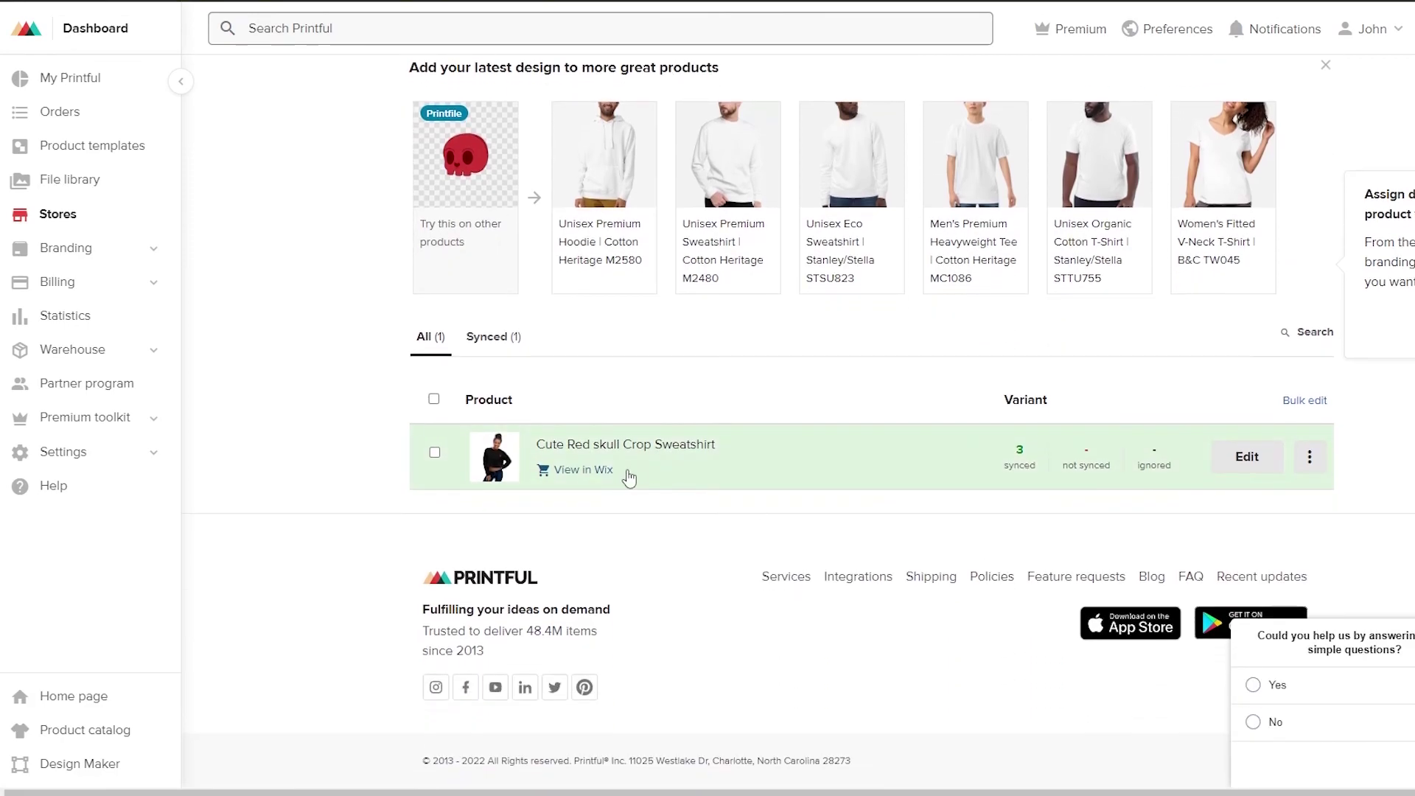
pyautogui.scroll(2, 625, 477)
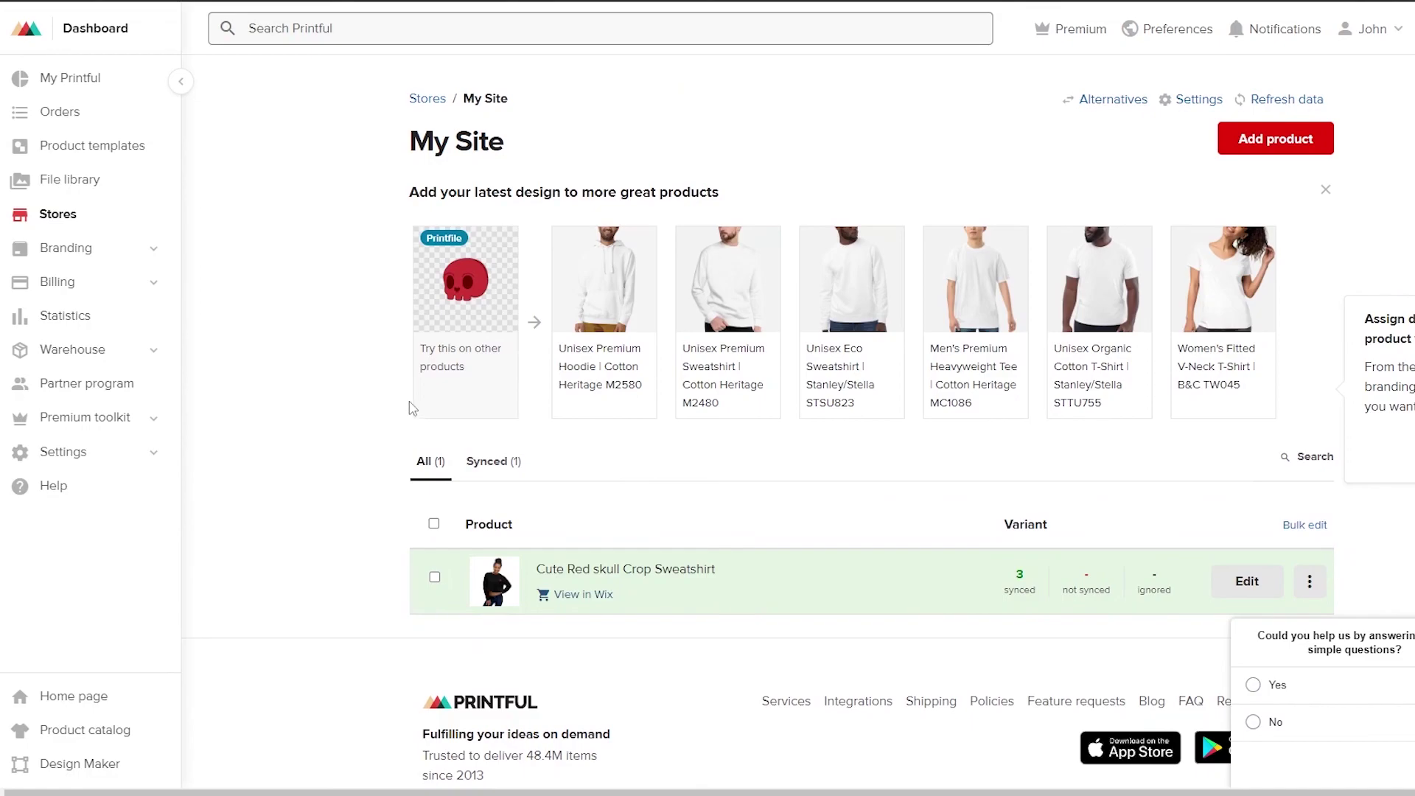